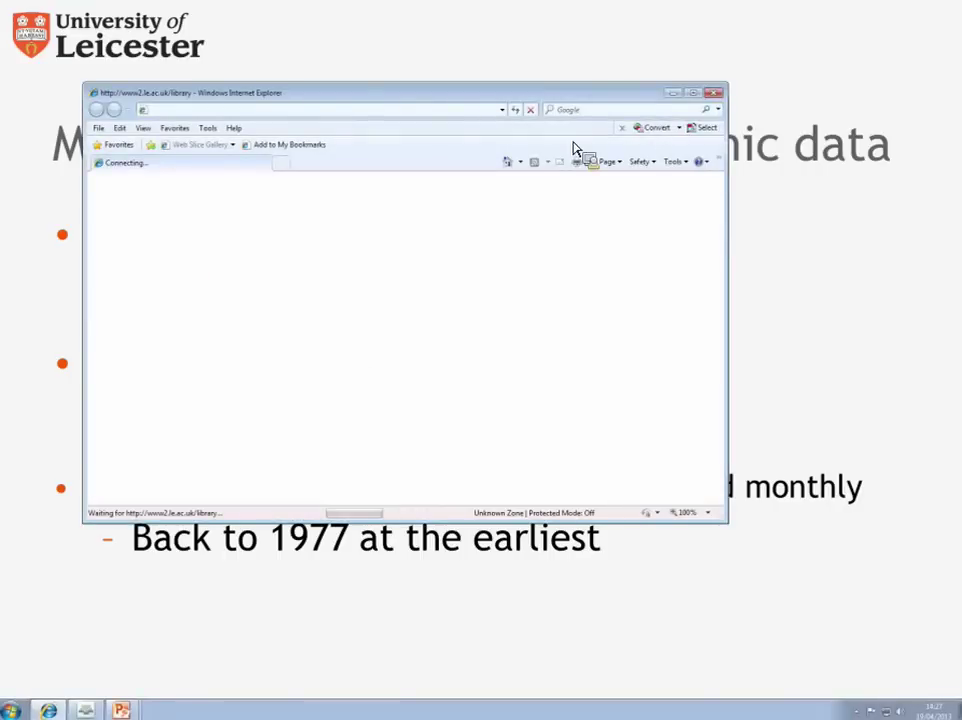
Step: Maximise the Internet Explorer window showing the Leicester Library homepage
left_click(694, 93)
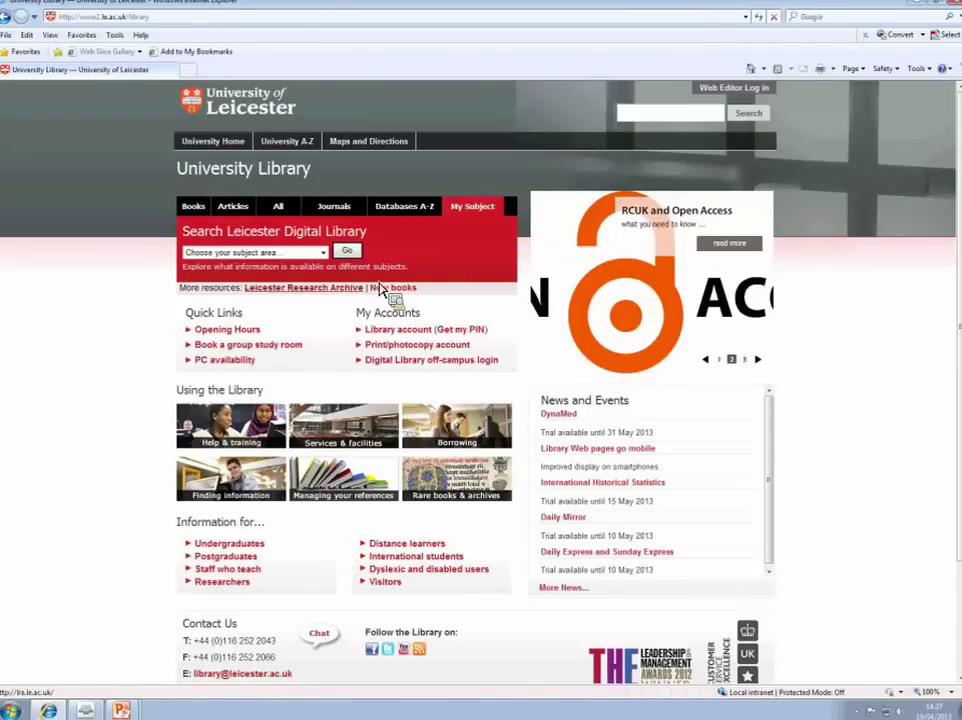
Step: Choose Economics under My Subject and scroll down to the Macroeconomic data resources
left_click(323, 254)
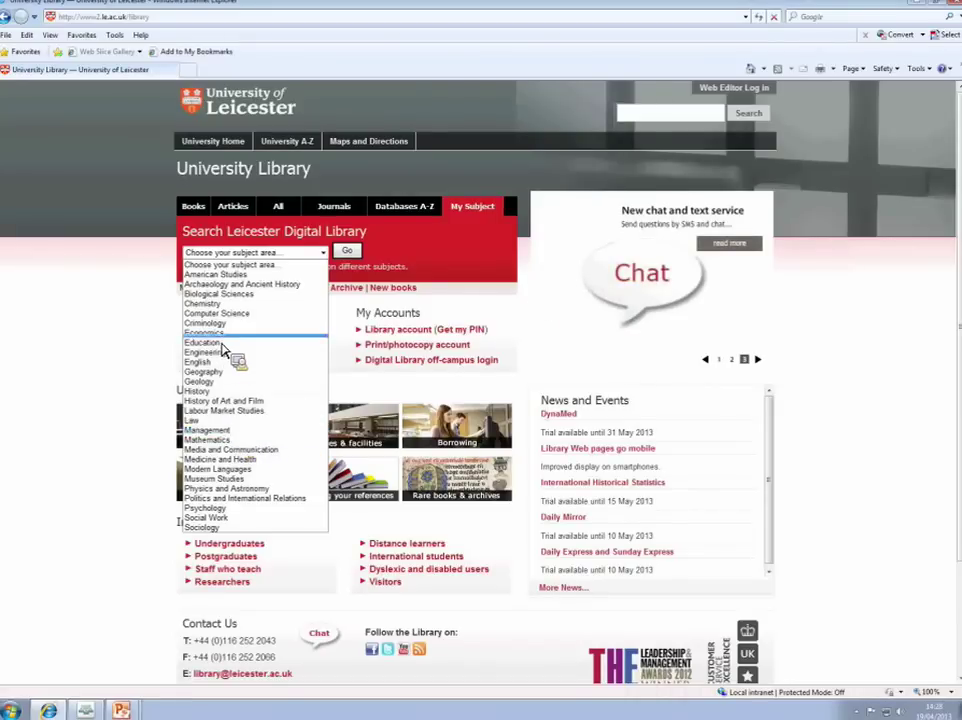
left_click(268, 336)
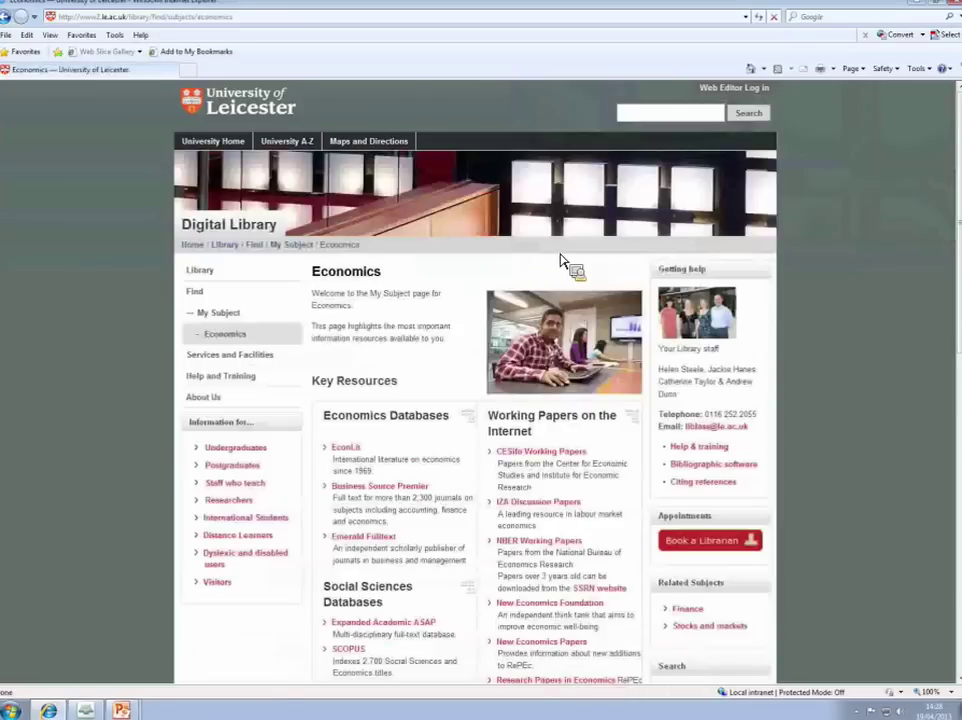
scroll(946, 408, "down", 5)
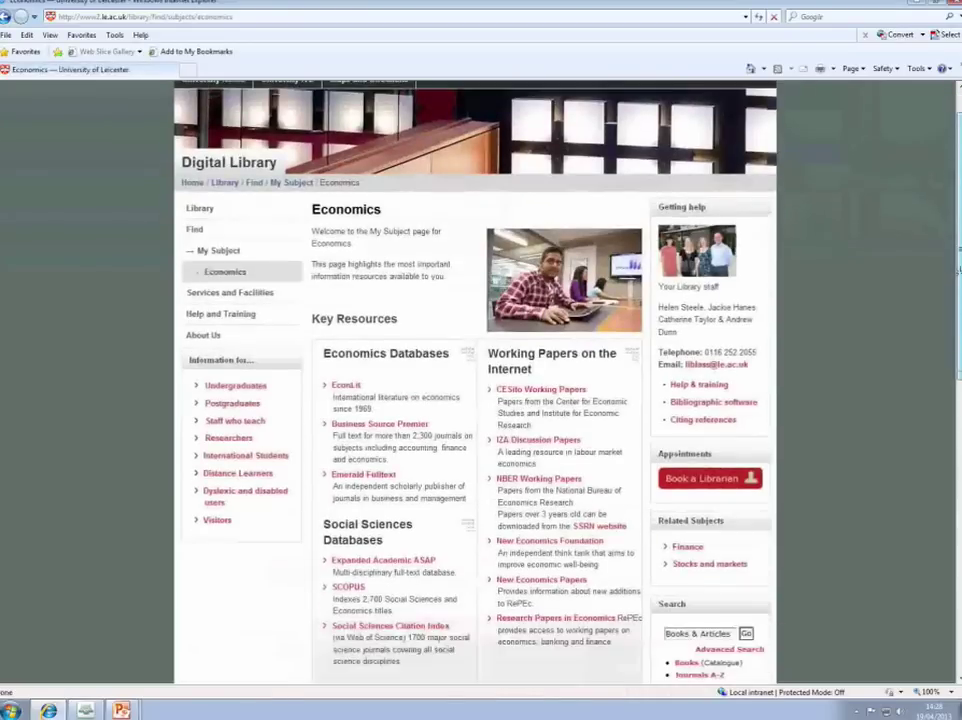
scroll(946, 408, "down", 7)
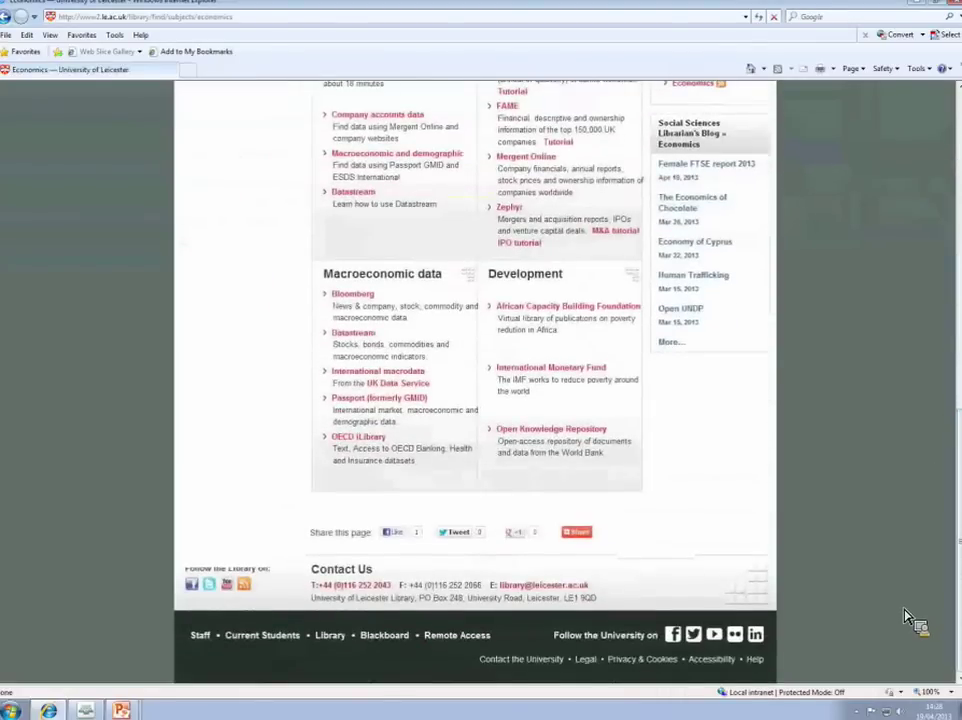
Step: Open Passport (formerly GMID), accept its terms and conditions, and select the keyword search box
left_click(355, 400)
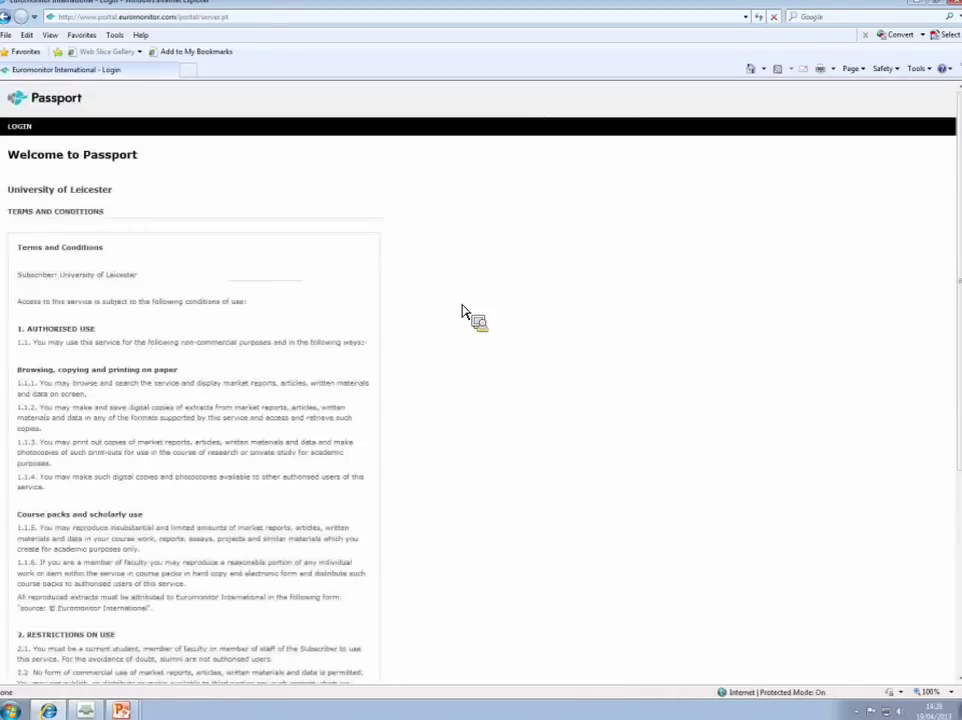
left_click_drag(957, 316, 947, 515)
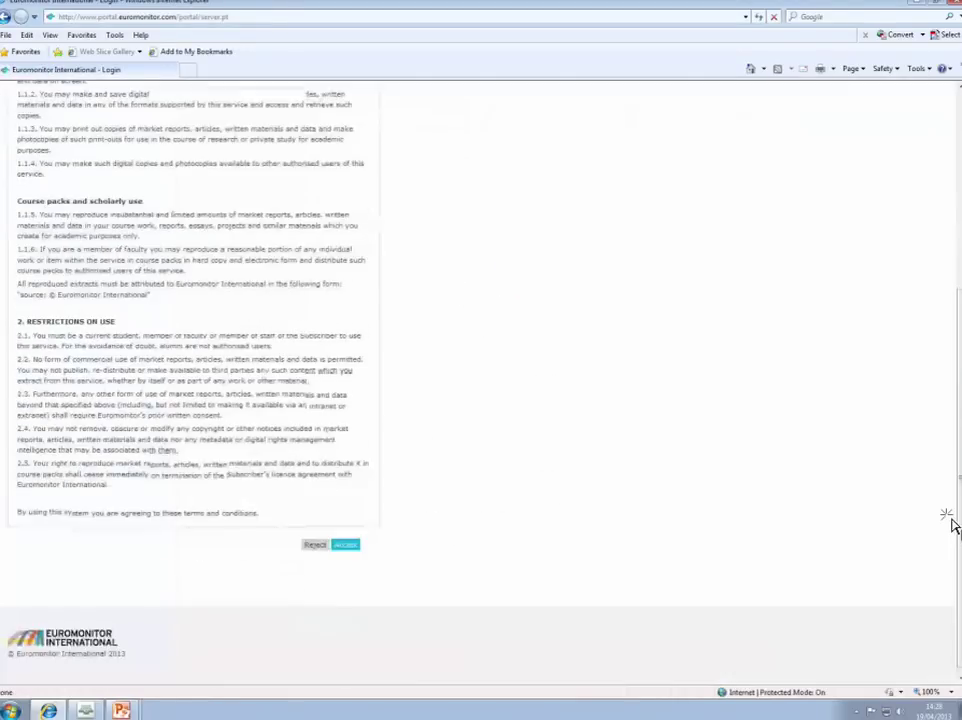
left_click(348, 545)
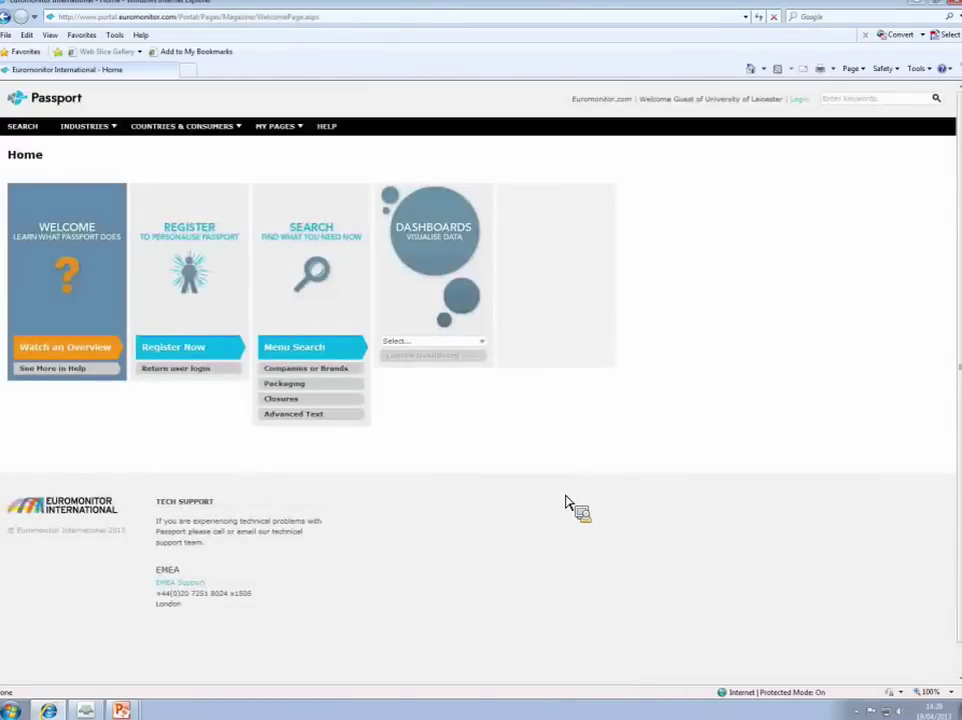
left_click(841, 100)
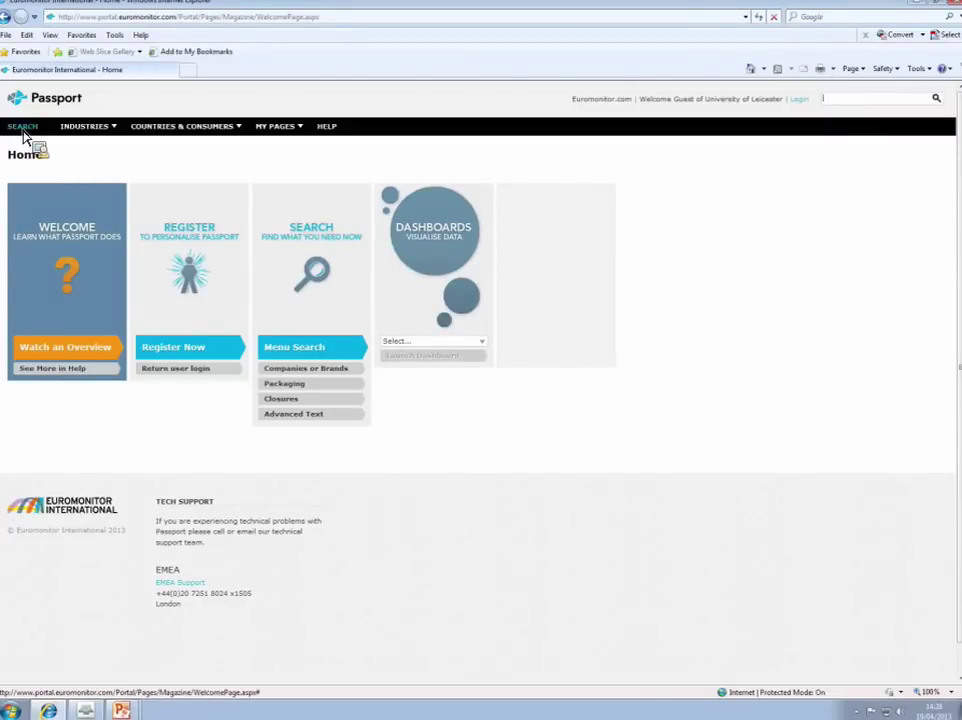
Step: In Menu Search, expand Countries and Consumers and browse Economy and Finance > Finance
left_click(23, 128)
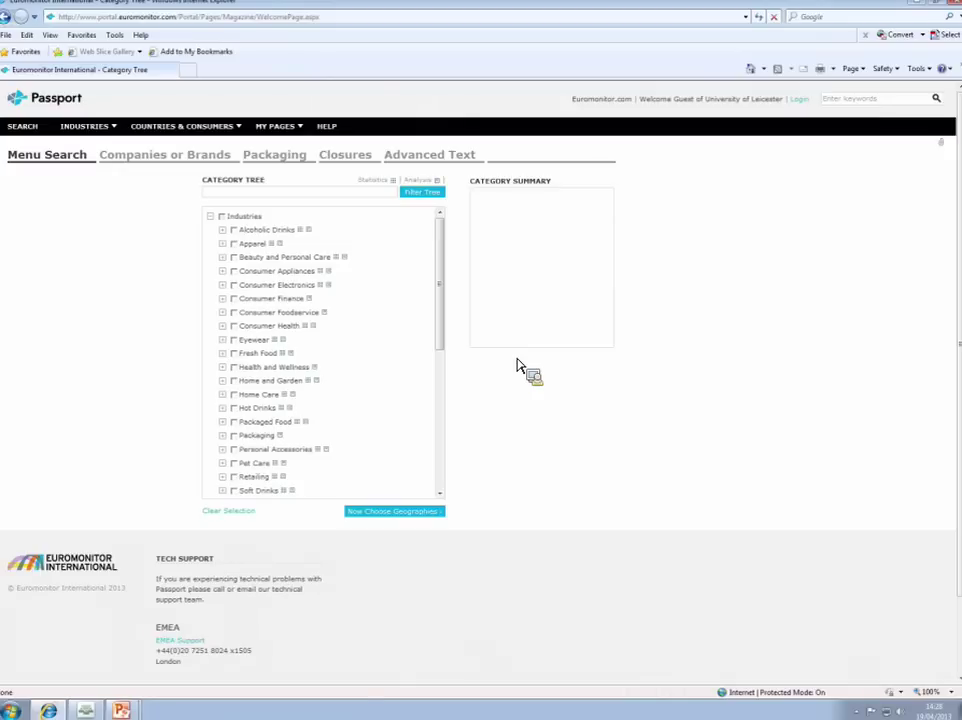
left_click(212, 223)
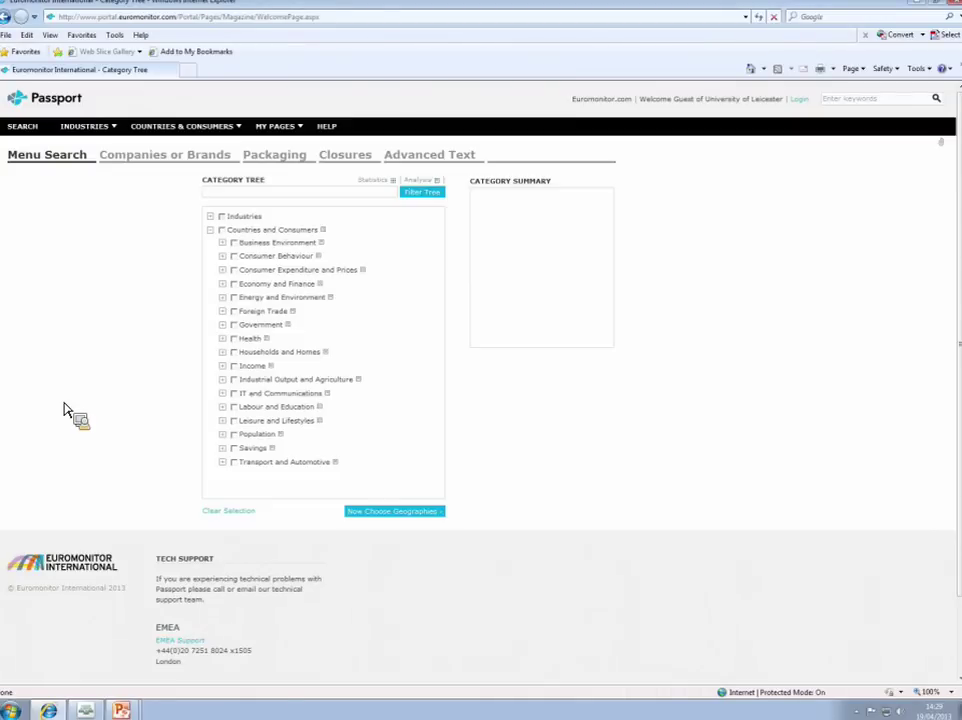
left_click(226, 291)
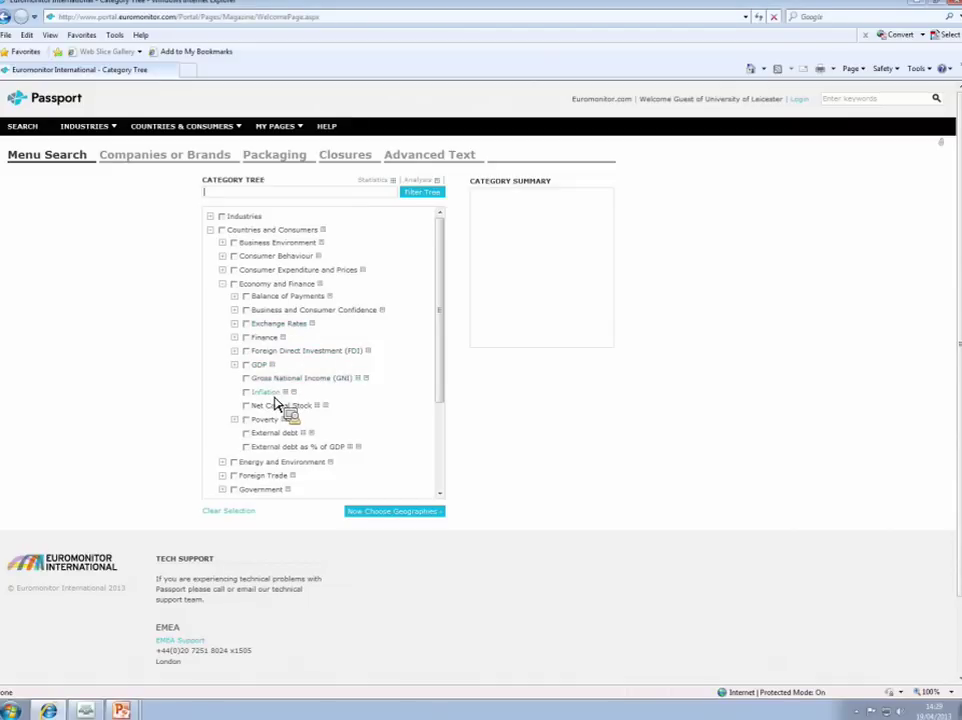
left_click(236, 340)
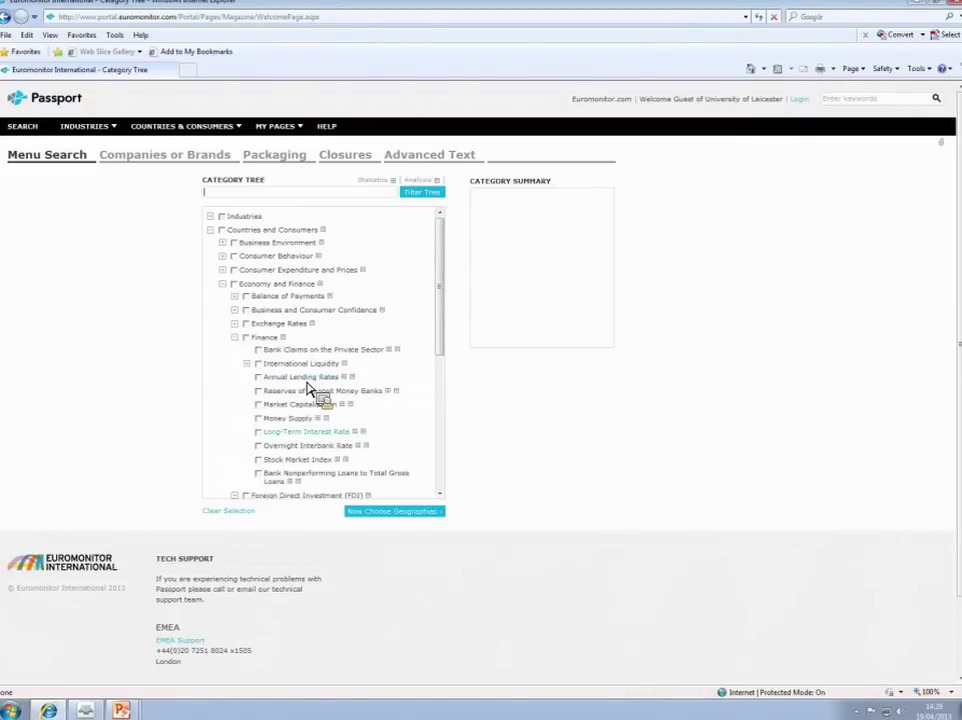
left_click(224, 286)
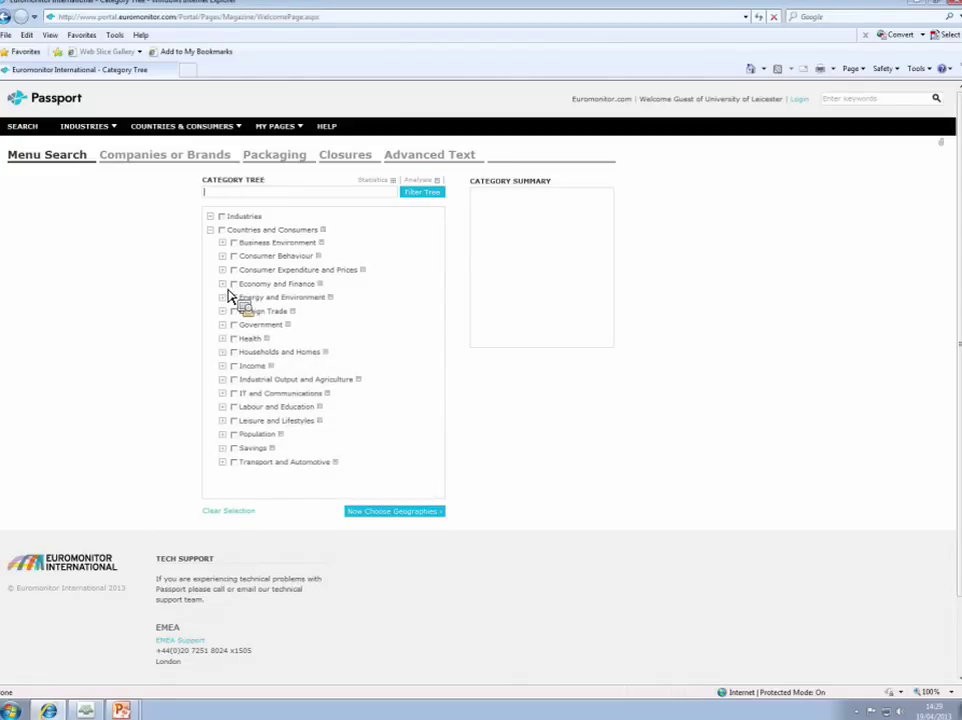
Step: Browse the Foreign Trade and Energy and Environment subcategories, then expand Population
left_click(223, 311)
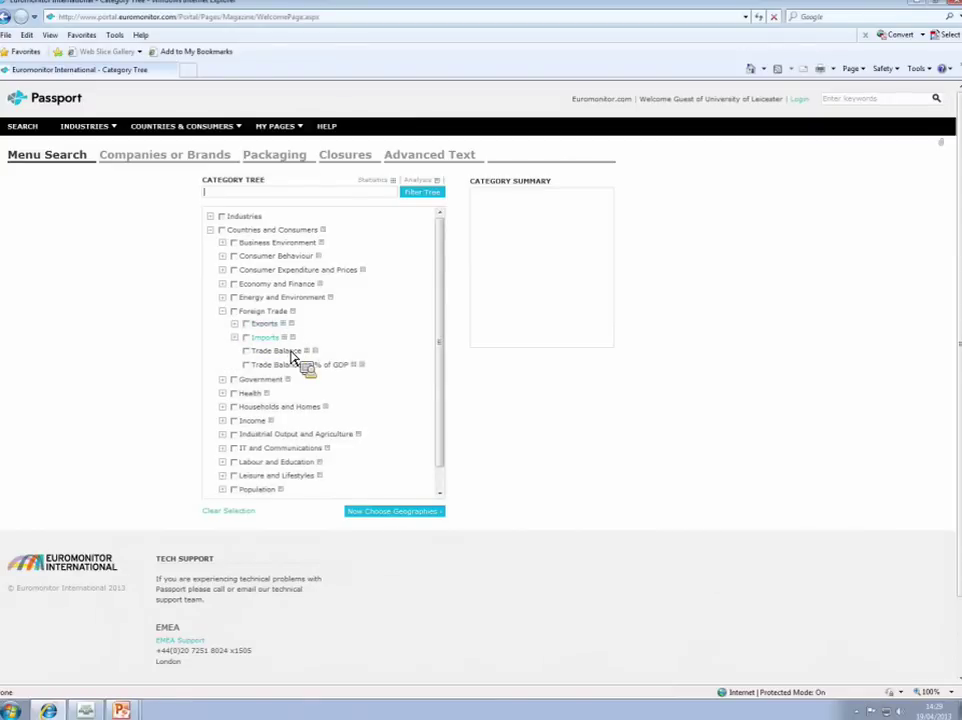
left_click(222, 311)
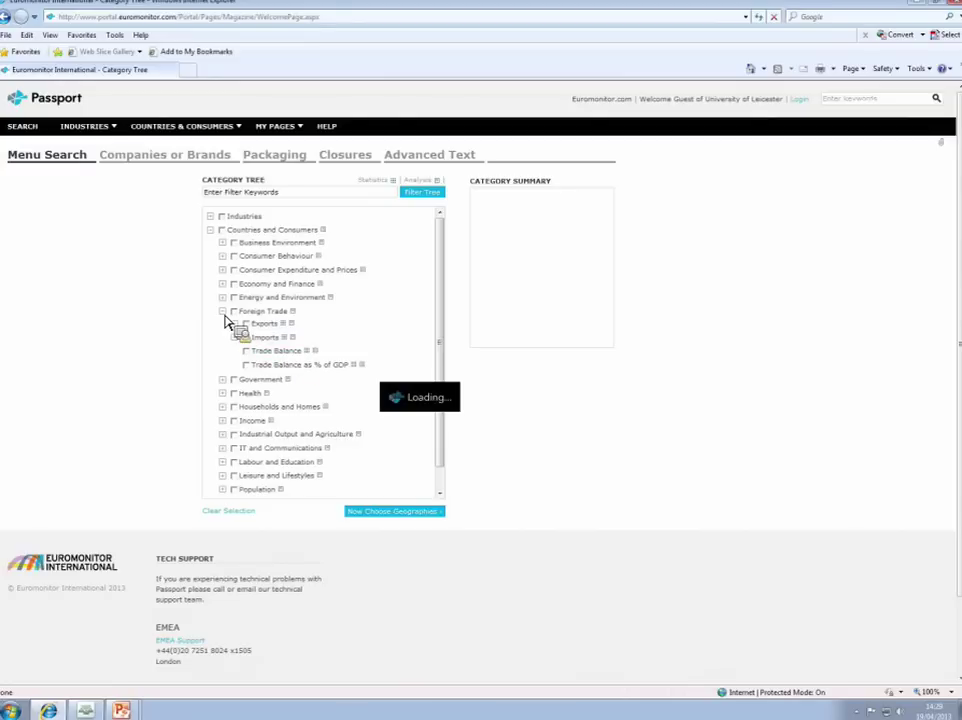
left_click(222, 299)
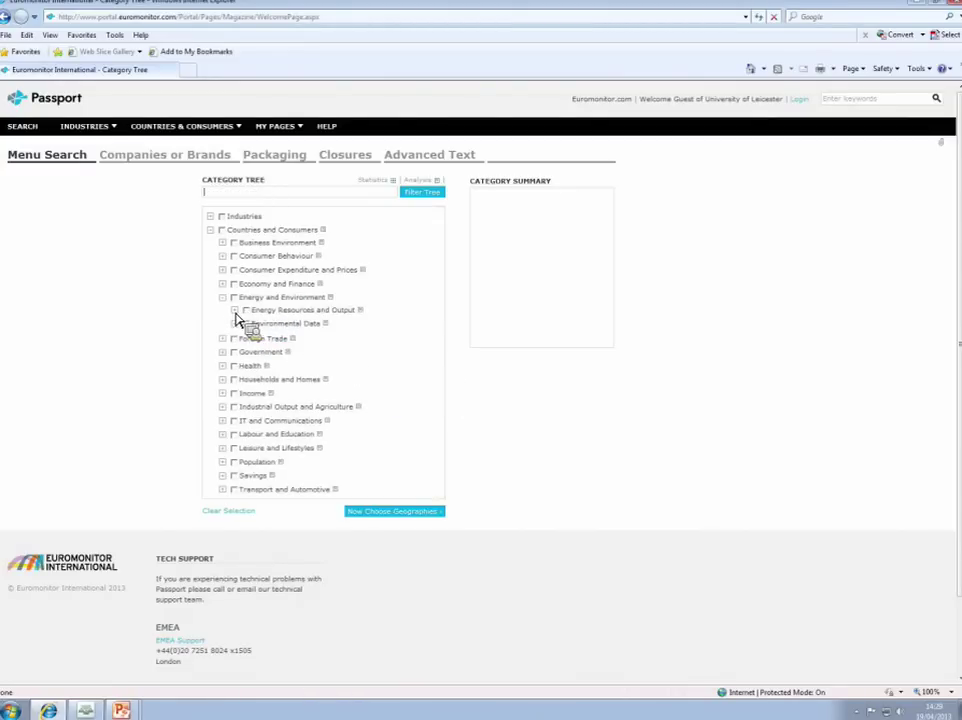
left_click(236, 312)
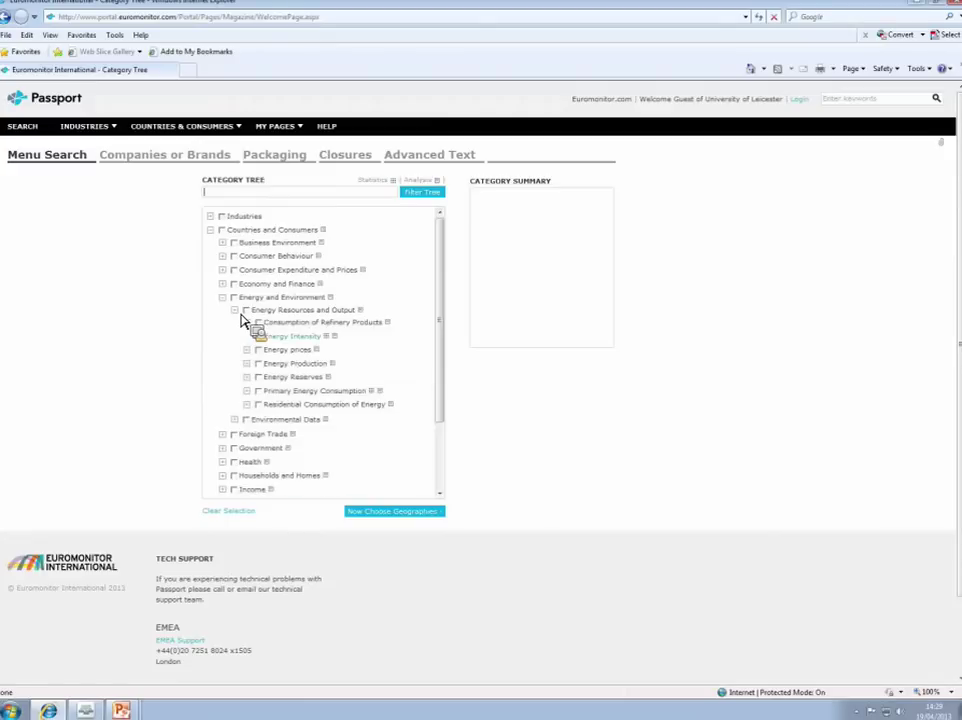
left_click(250, 354)
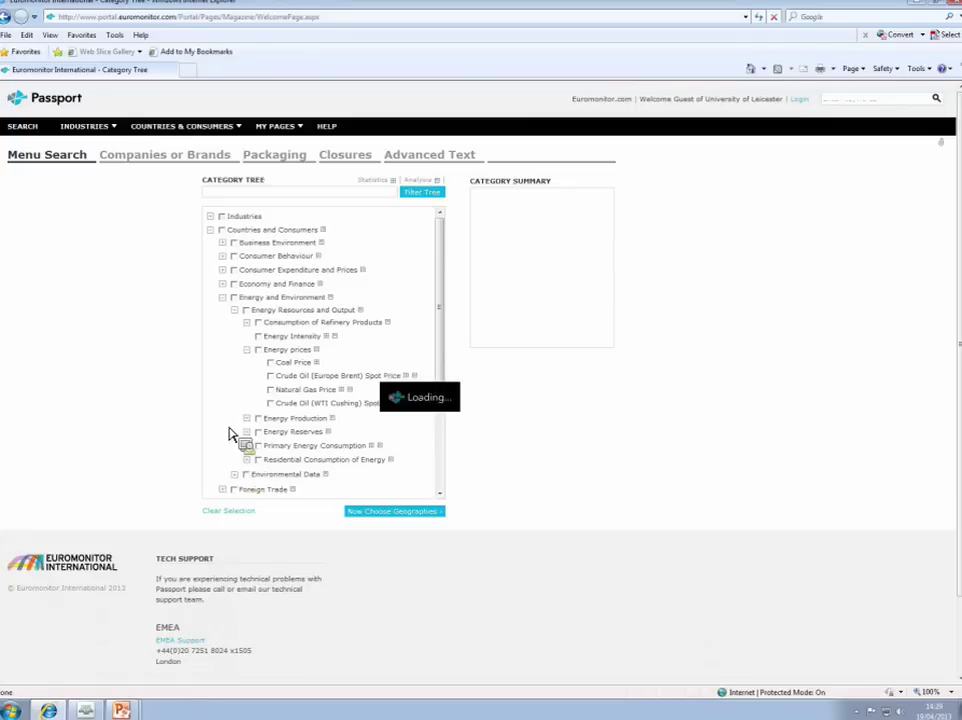
left_click(248, 401)
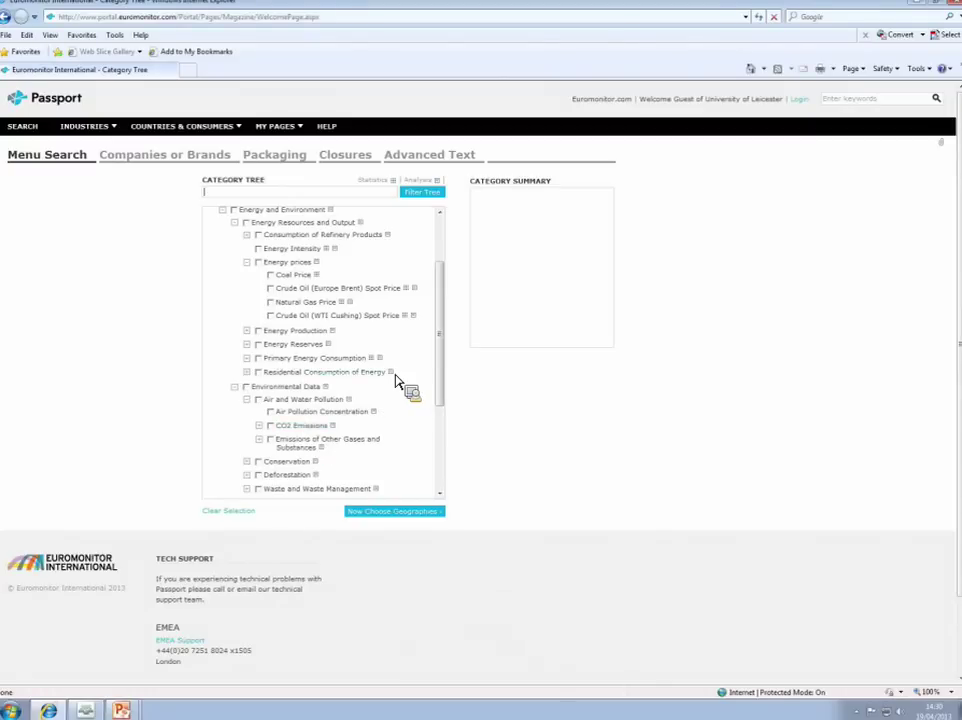
left_click(222, 210)
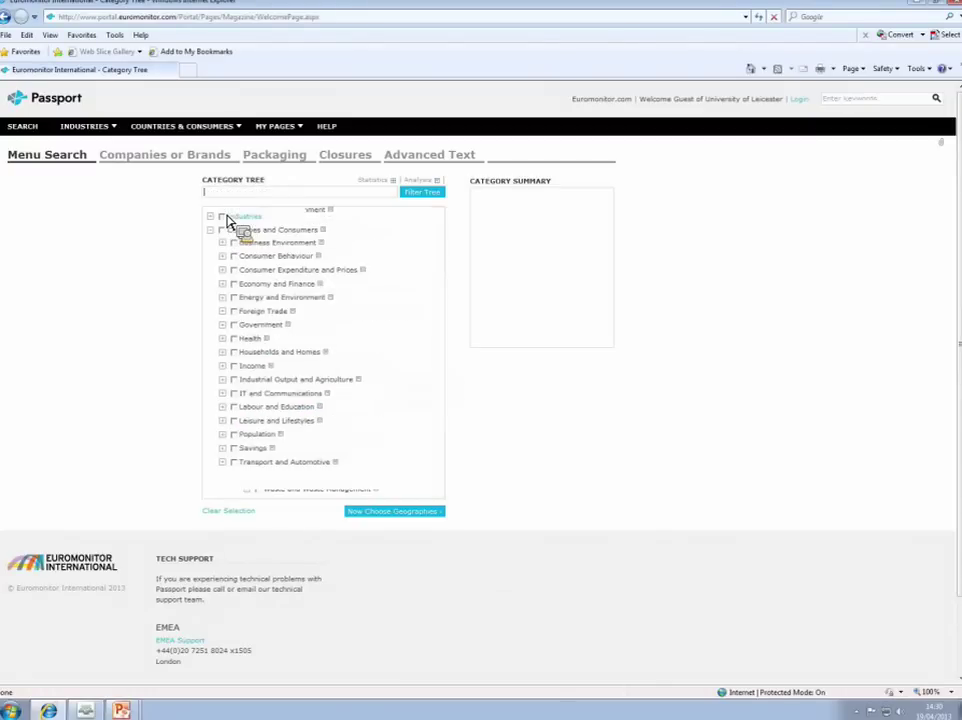
left_click(223, 436)
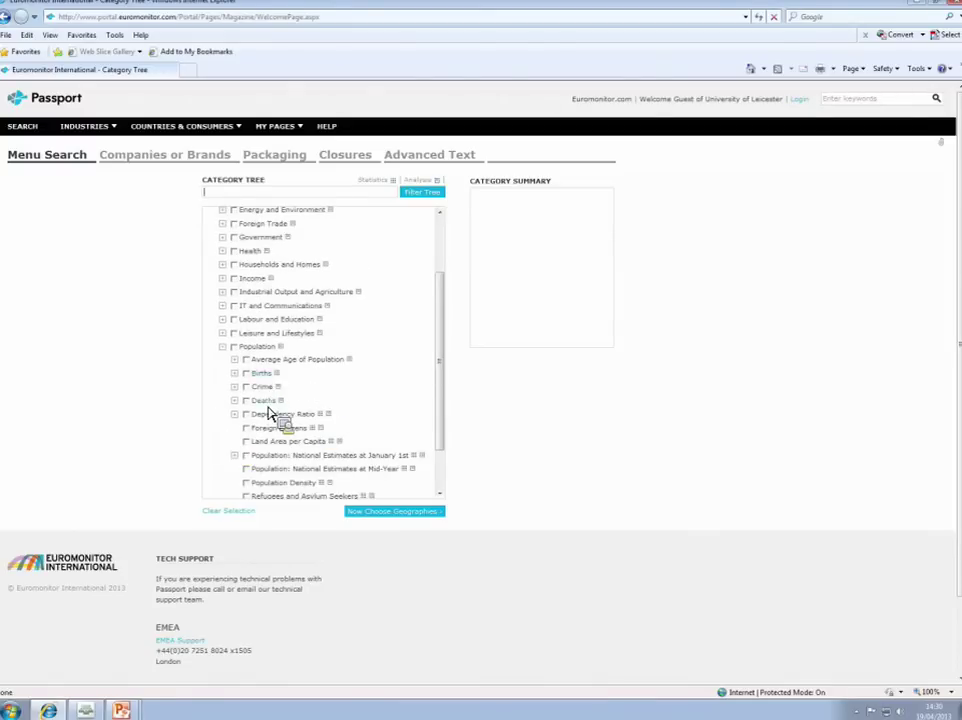
scroll(360, 435, "down", 2)
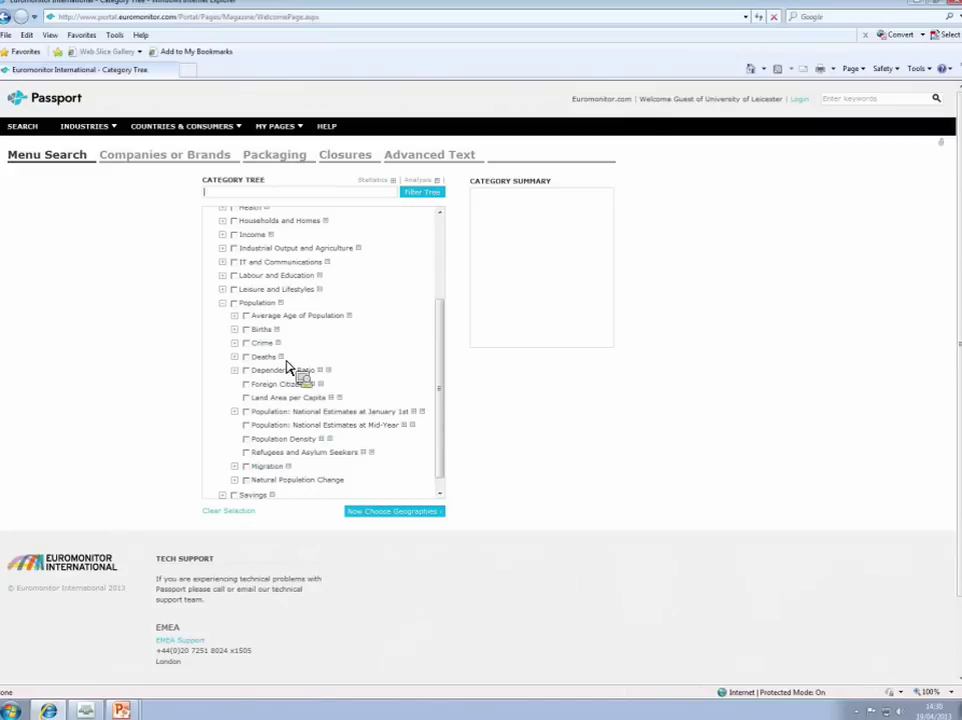
Step: Collapse Population, then browse Labour and Education down to Primary Education and collapse it
left_click(224, 304)
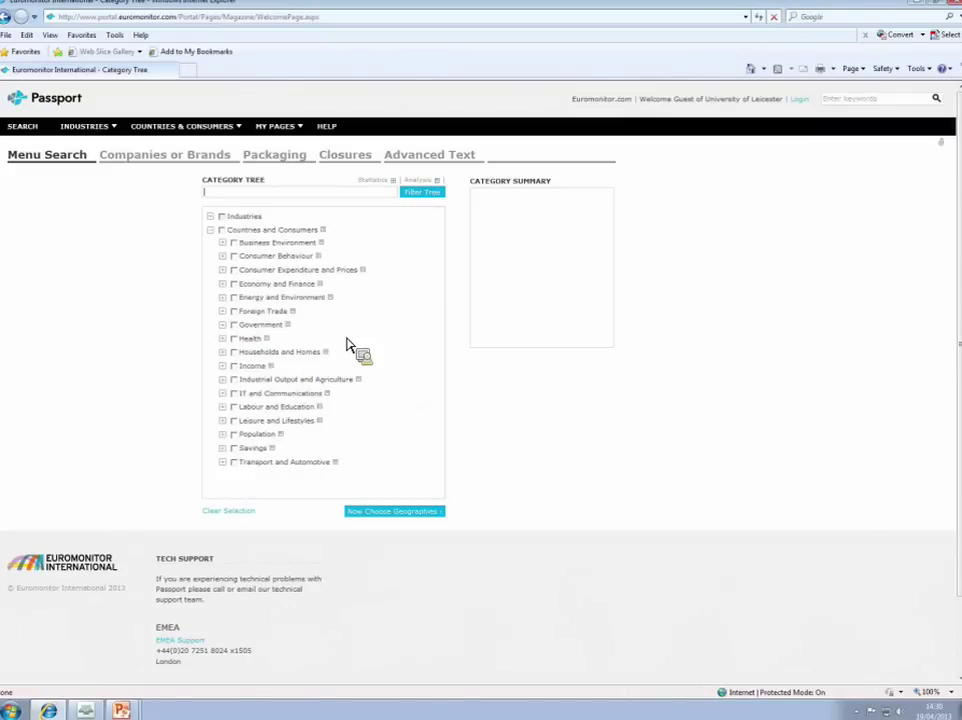
left_click(223, 407)
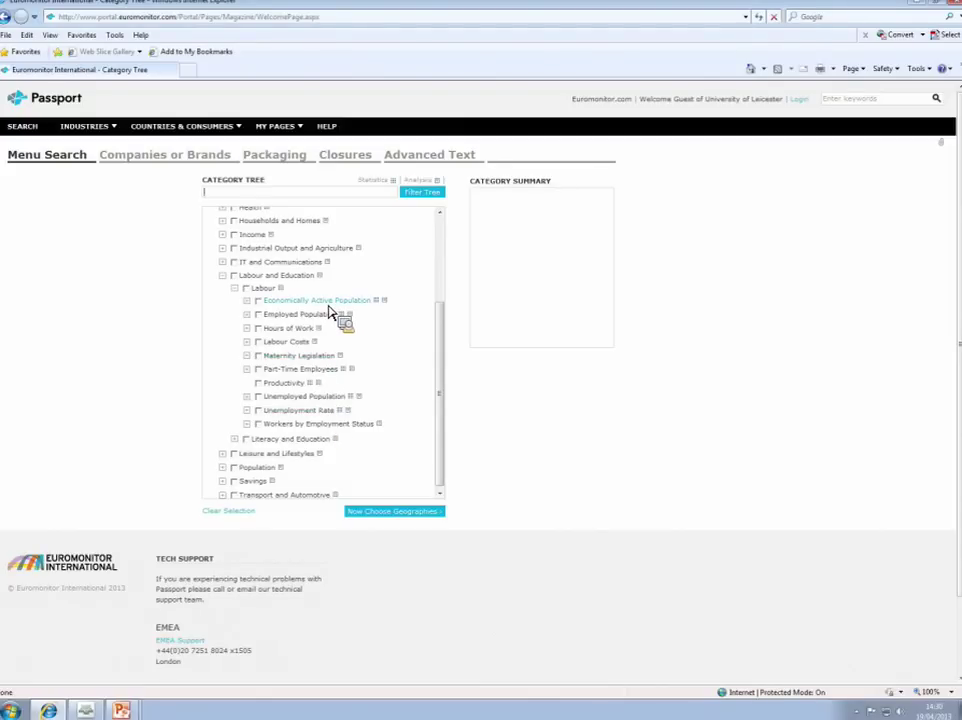
left_click(235, 441)
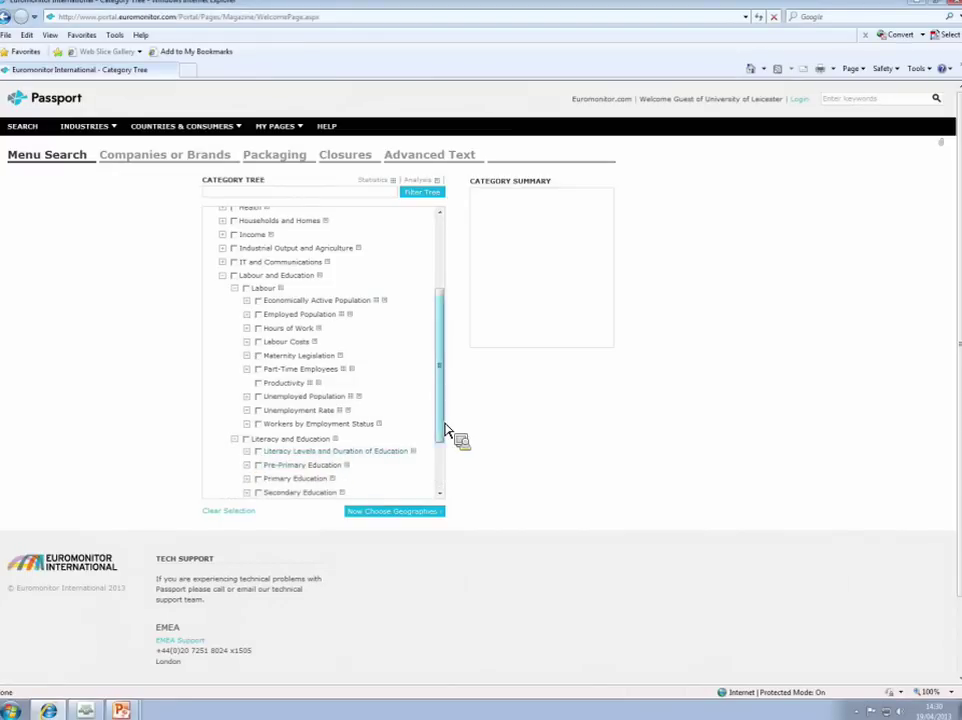
left_click_drag(444, 429, 445, 470)
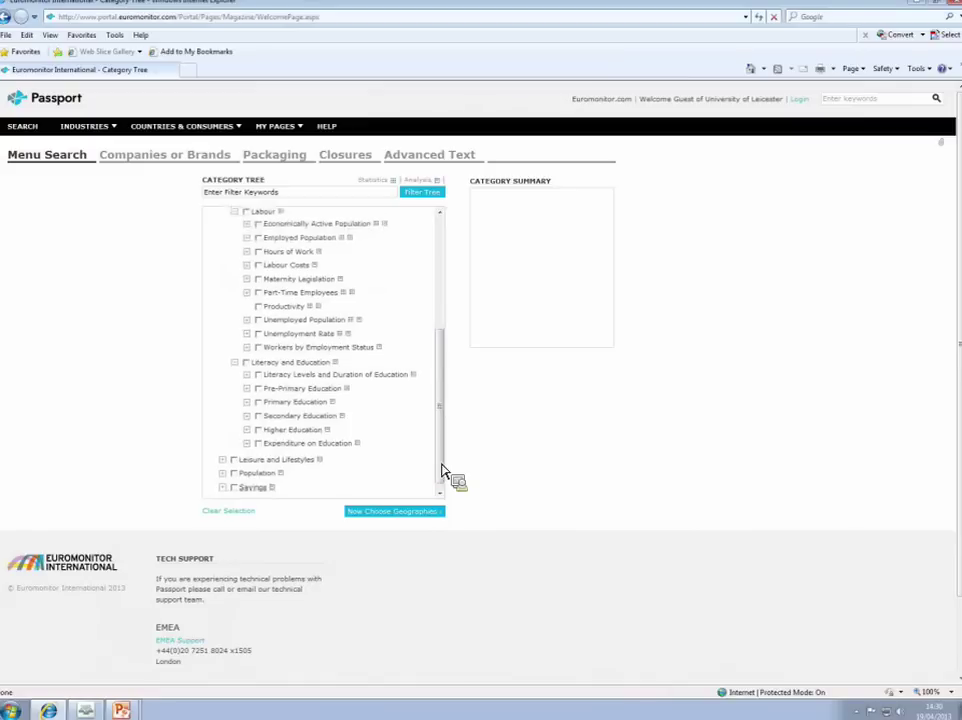
left_click(250, 408)
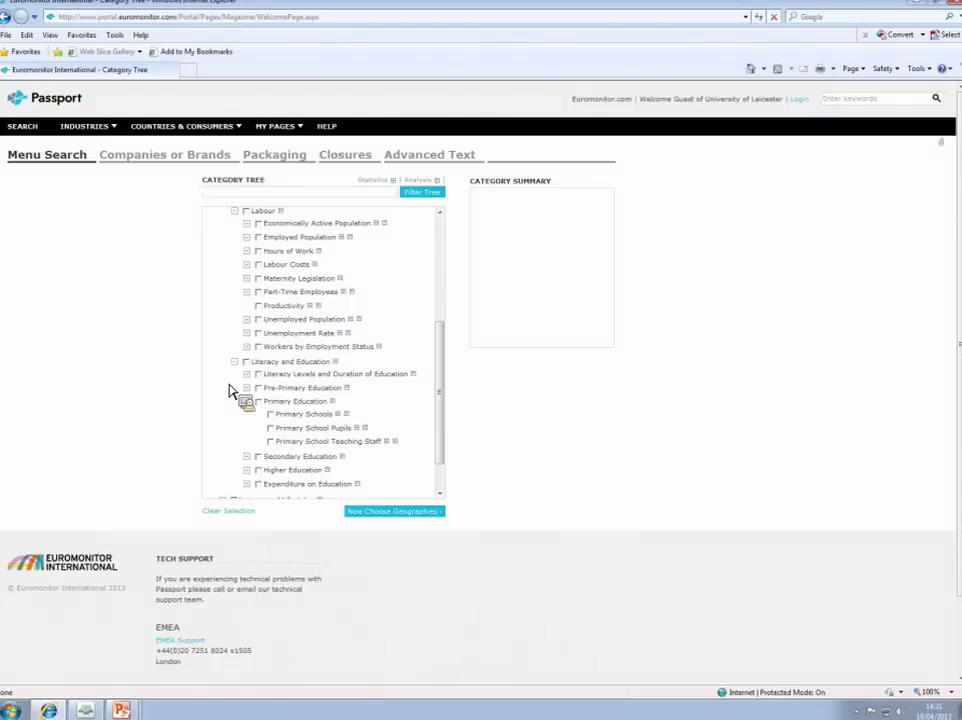
left_click(236, 214)
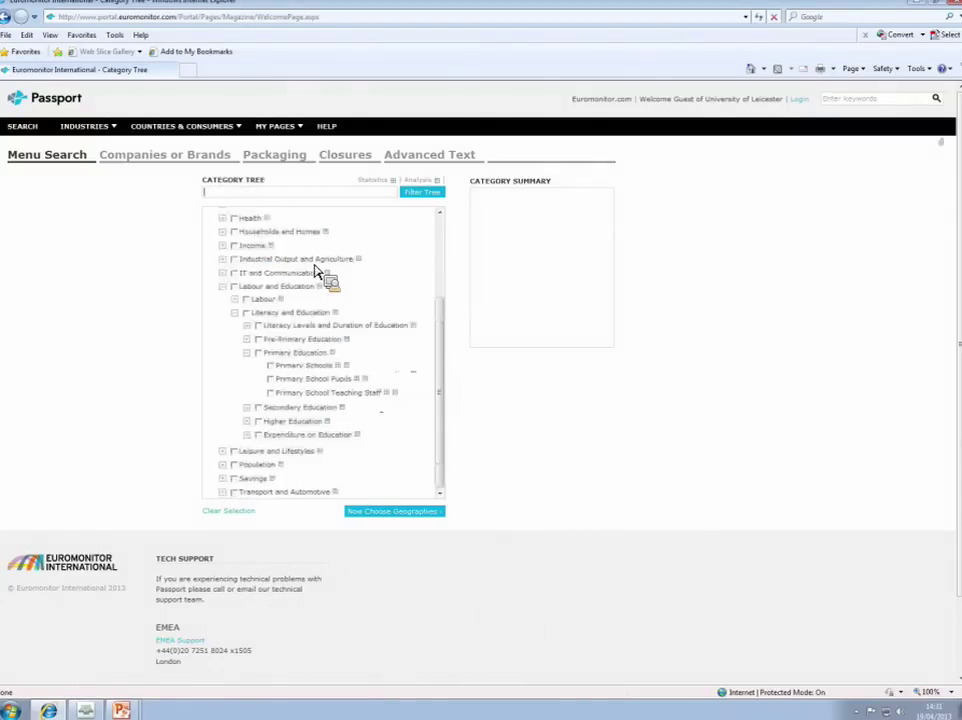
left_click(224, 288)
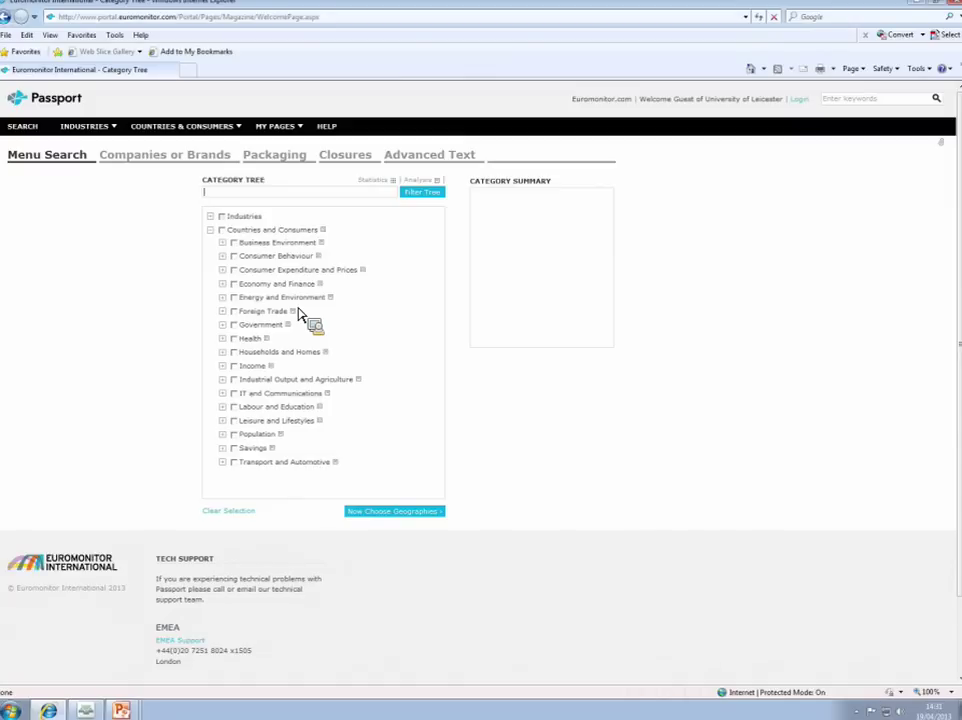
Step: Filter the category tree by 'total gdp' and tick the Total GDP category
left_click(298, 195)
type("f")
type("otal ")
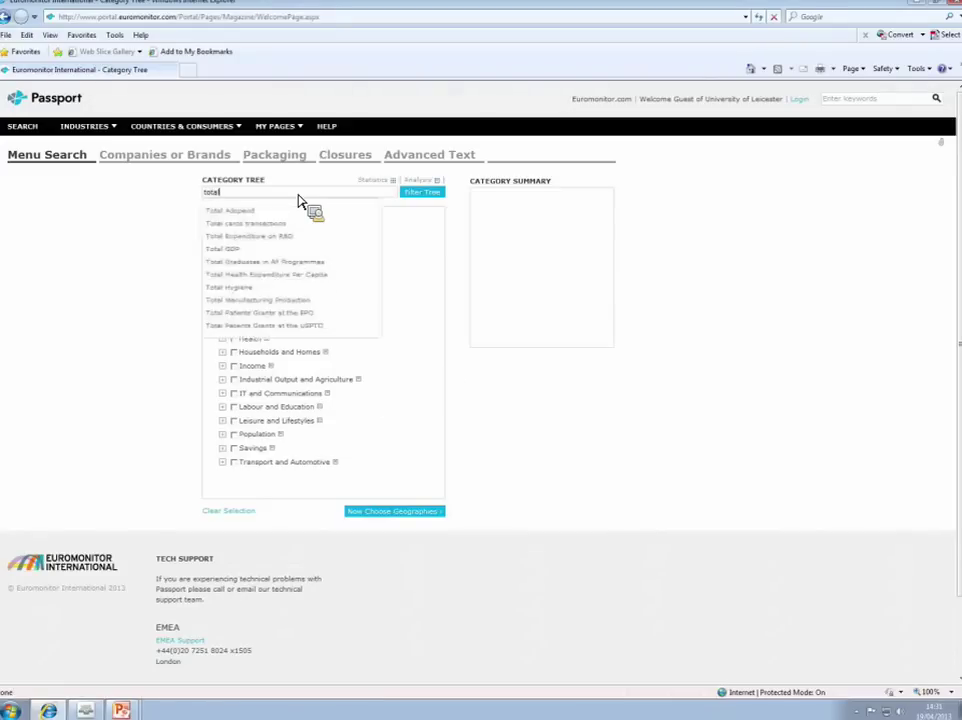
type("gdp")
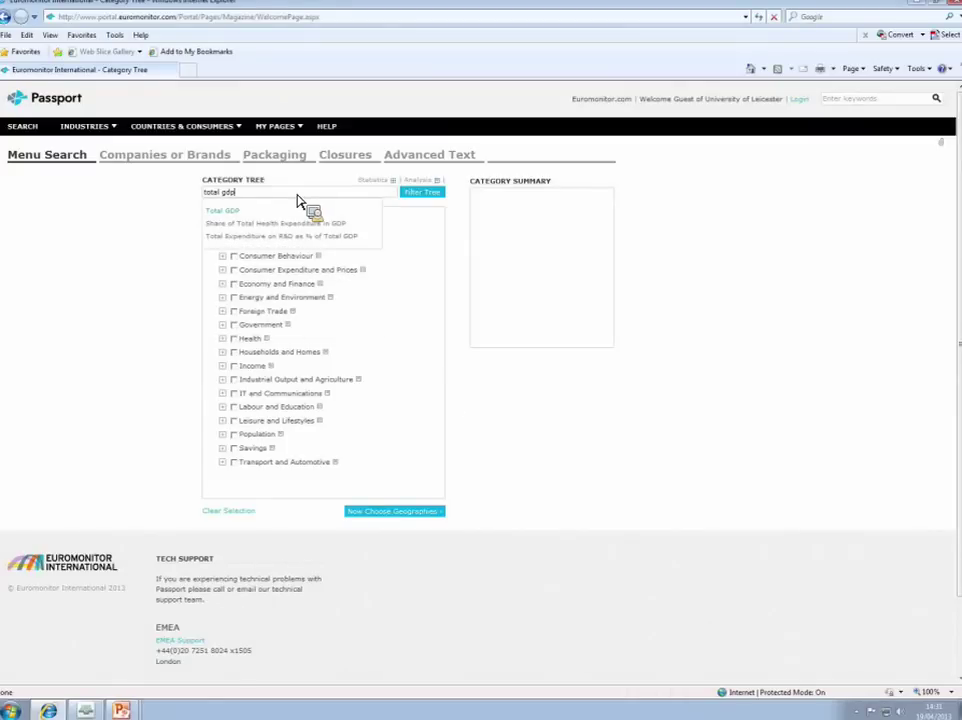
left_click(228, 211)
left_click(433, 199)
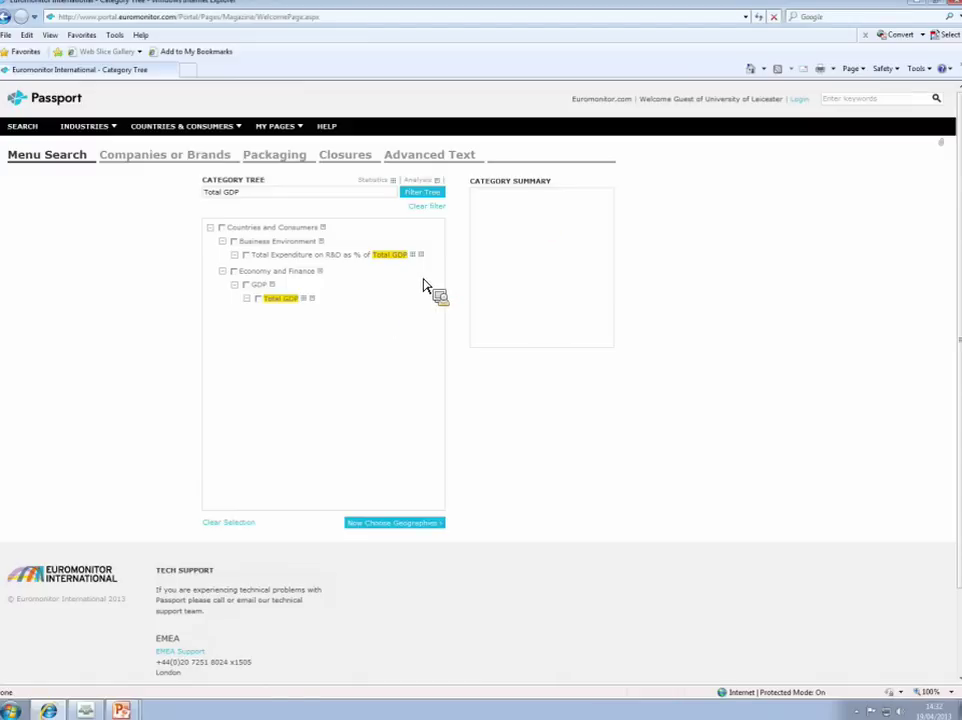
left_click(258, 298)
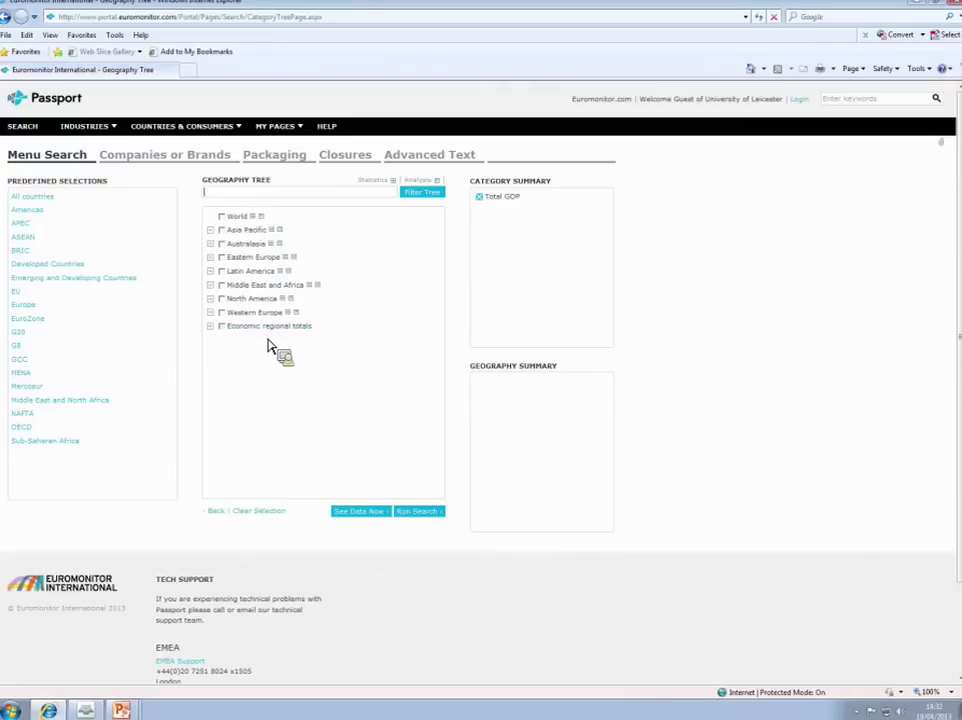
Step: Tick Greece under Western Europe and show the Total GDP data table
left_click(211, 326)
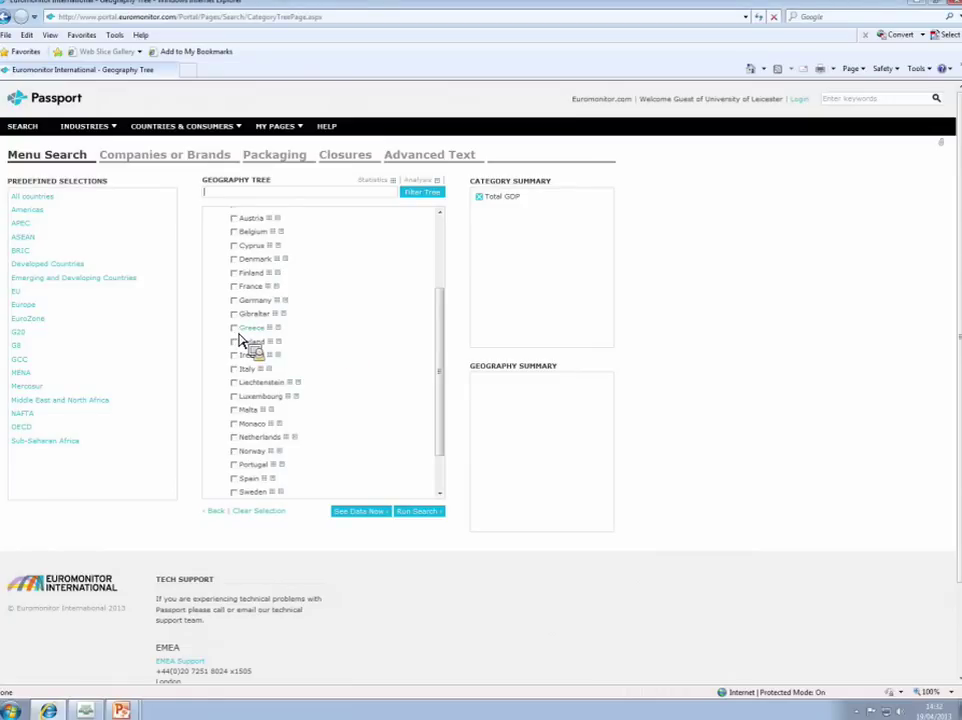
left_click(236, 330)
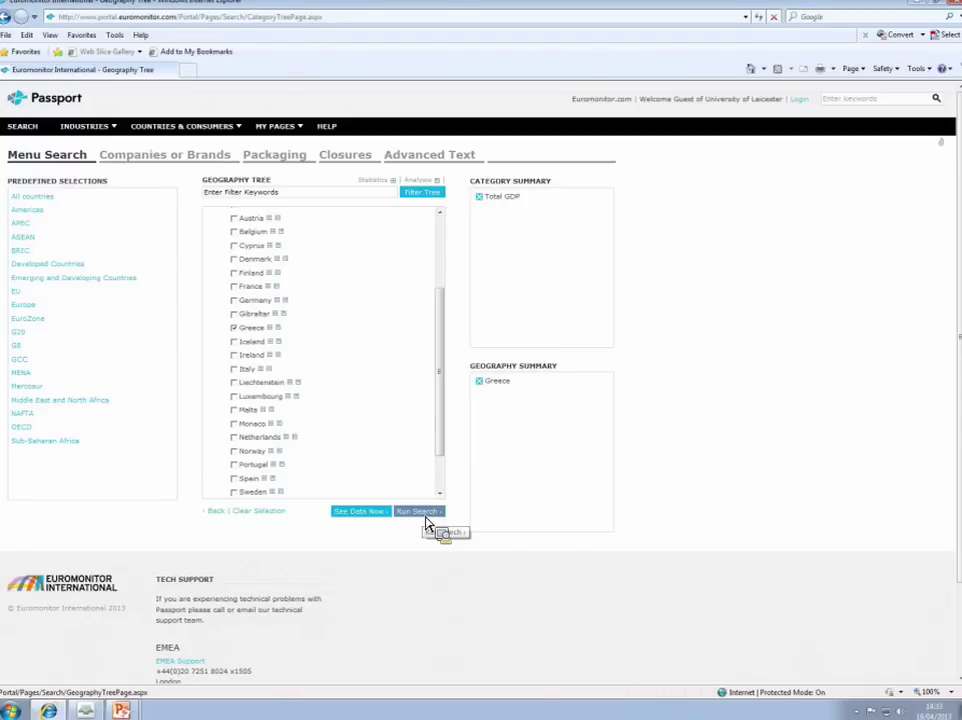
left_click(362, 515)
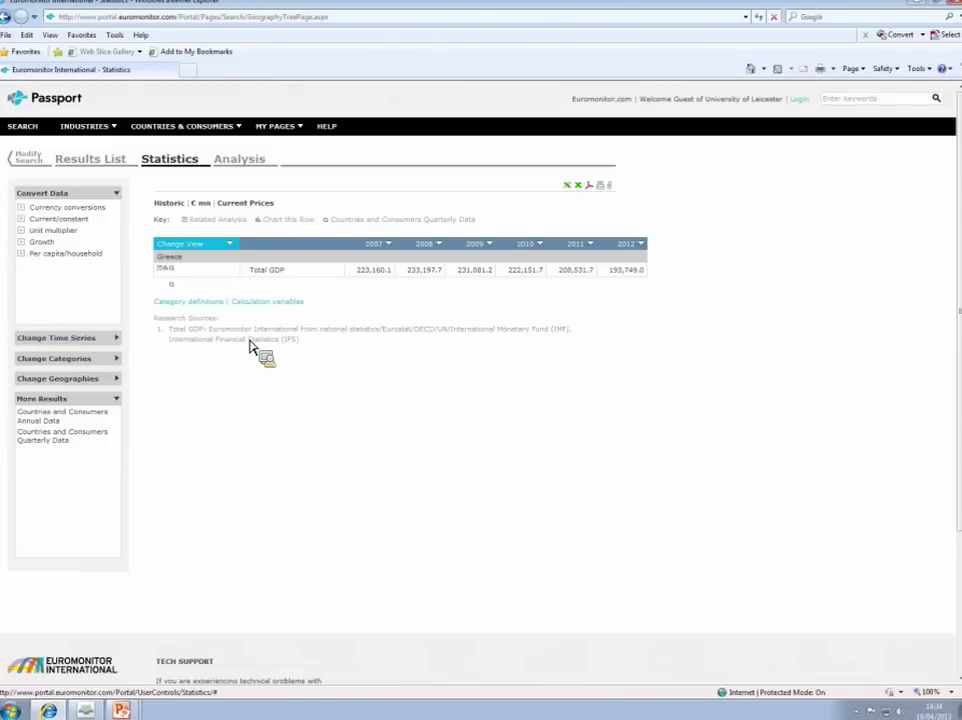
Step: Extend the time series to the full historic and forecast range, 1977–2020, and scroll the years
left_click(57, 342)
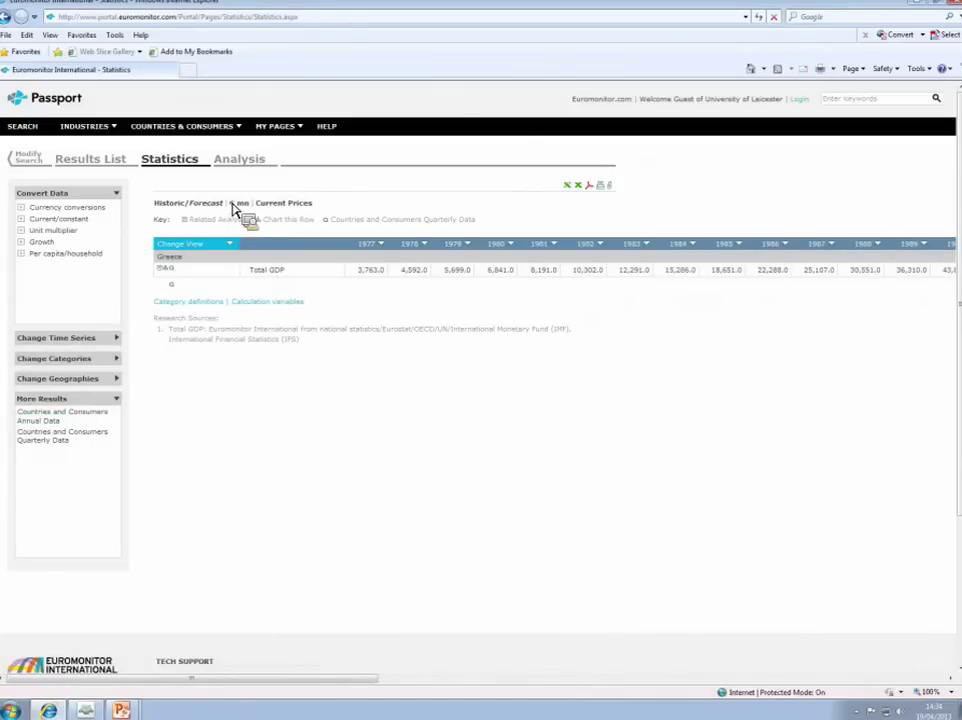
left_click(372, 245)
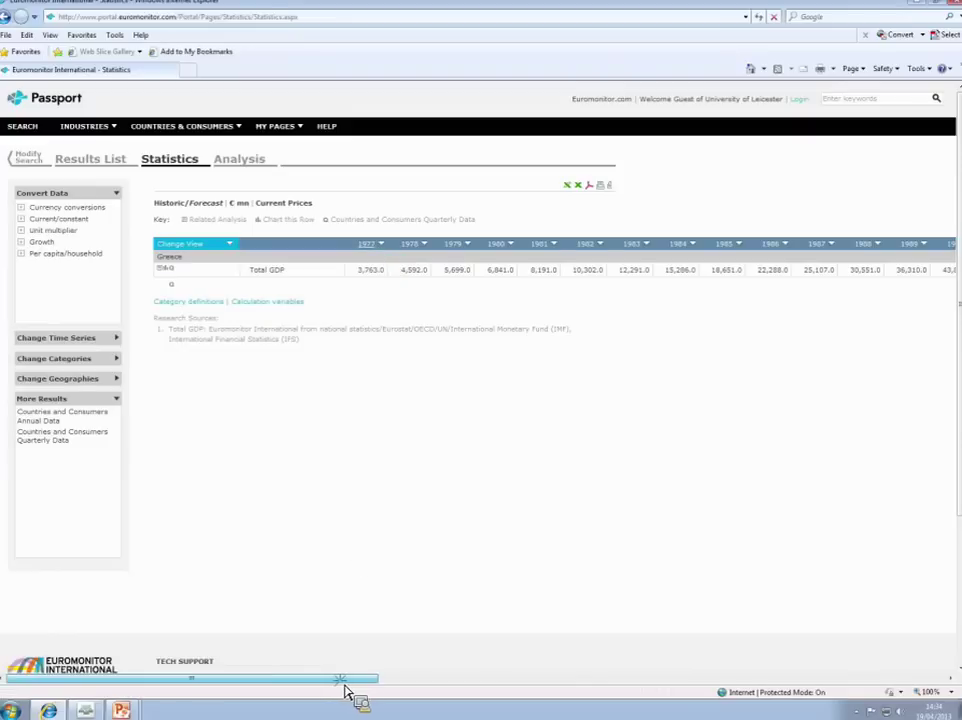
left_click_drag(345, 680, 898, 694)
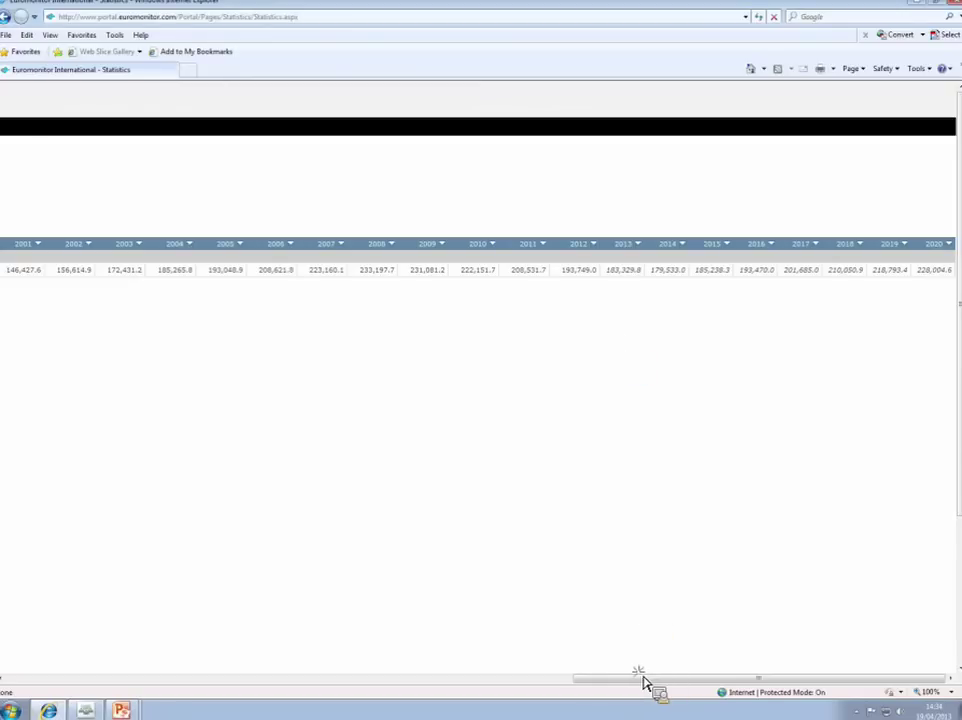
left_click_drag(642, 679, 125, 680)
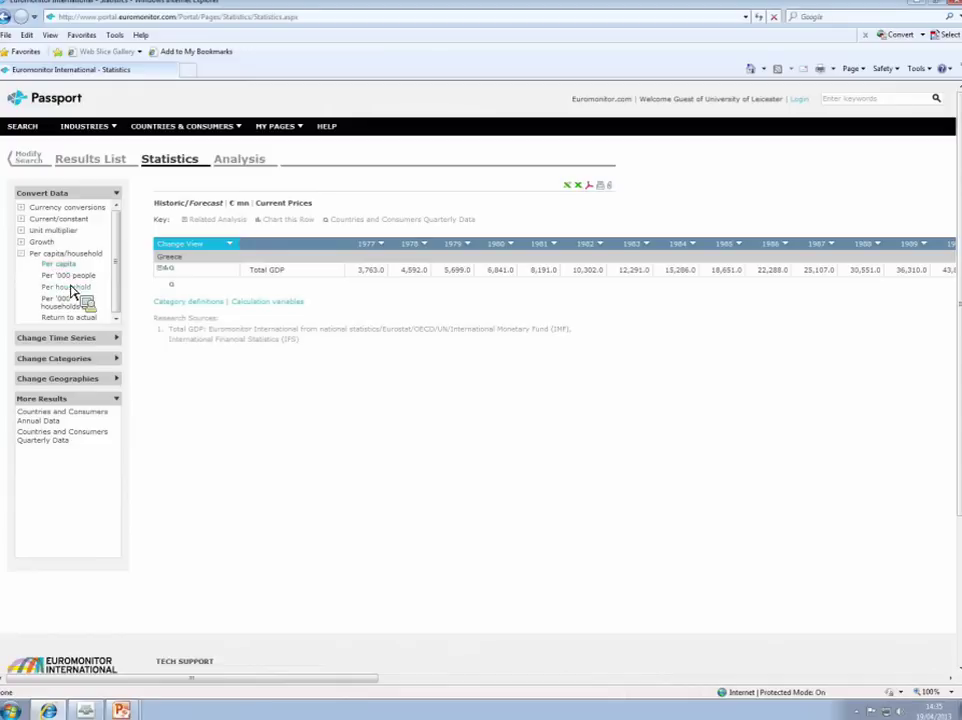
Step: In Convert Data, choose Currency conversions > £ (y-o-y ex rates) for the GDP figures
left_click(29, 258)
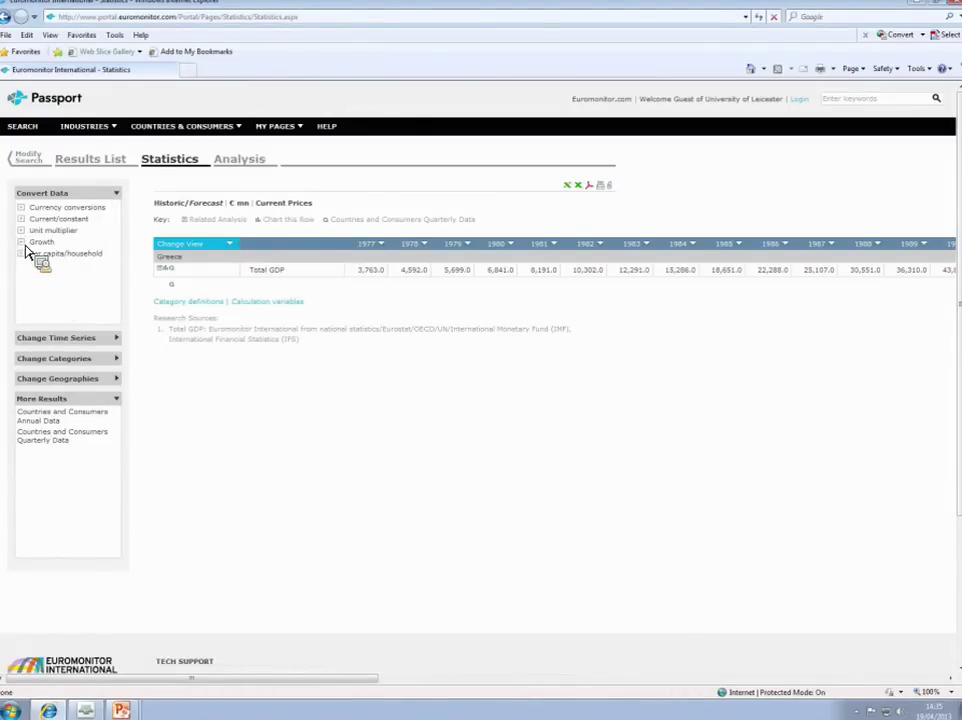
left_click(25, 248)
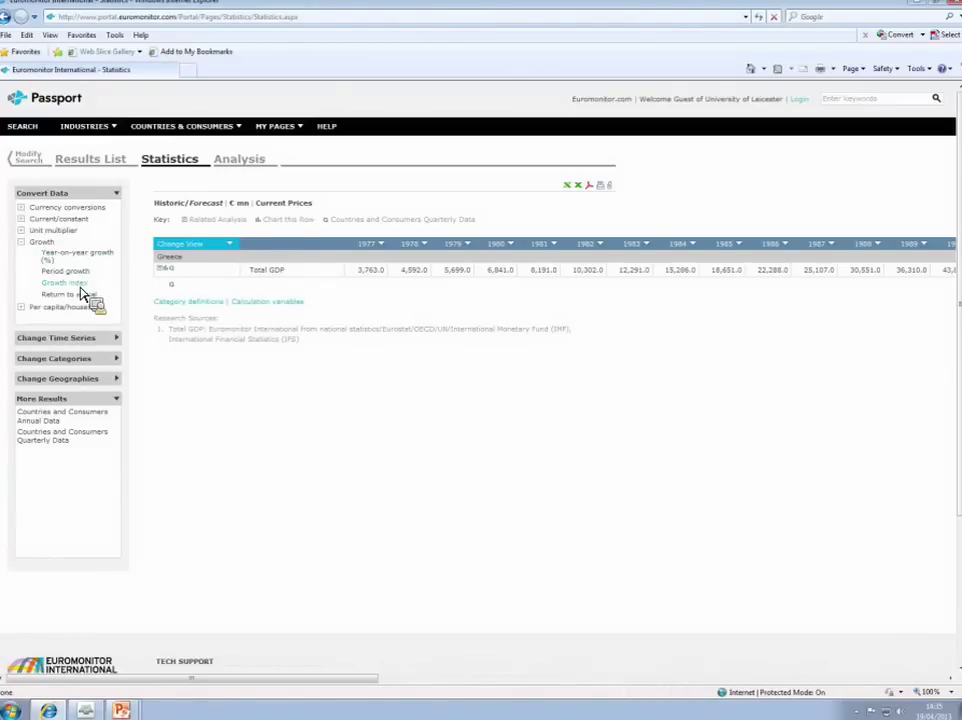
left_click_drag(84, 292, 28, 218)
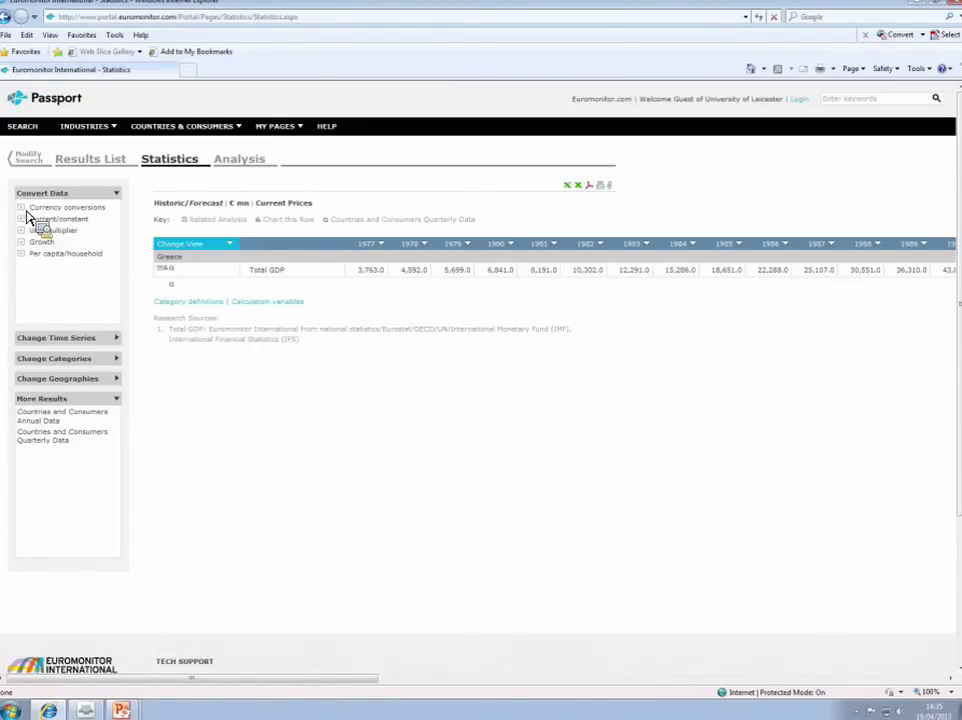
left_click_drag(28, 214, 28, 214)
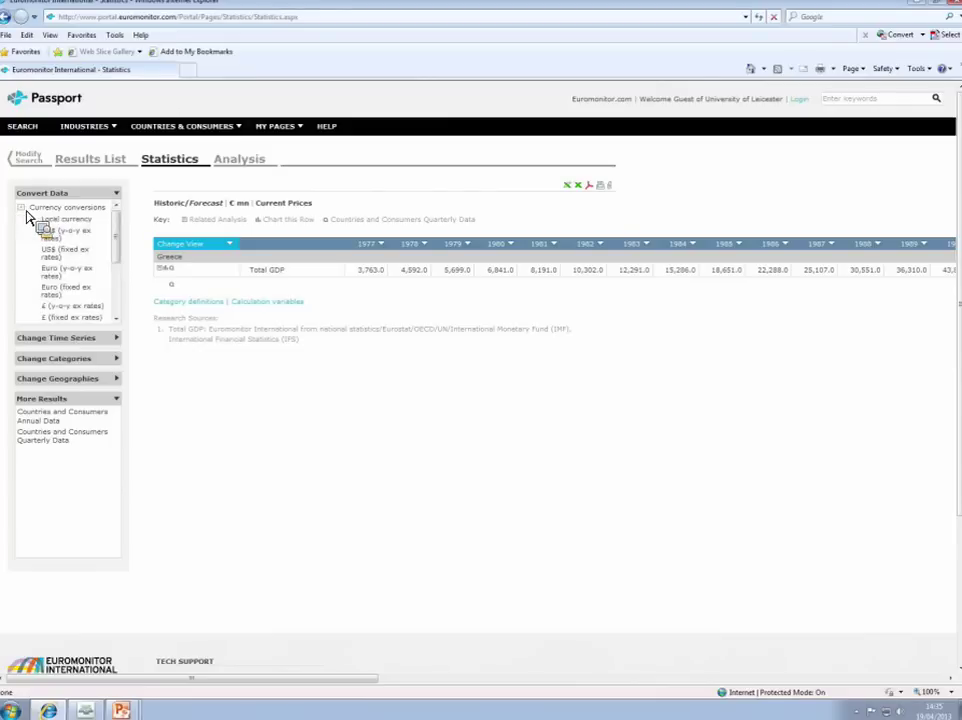
left_click_drag(28, 216, 75, 260)
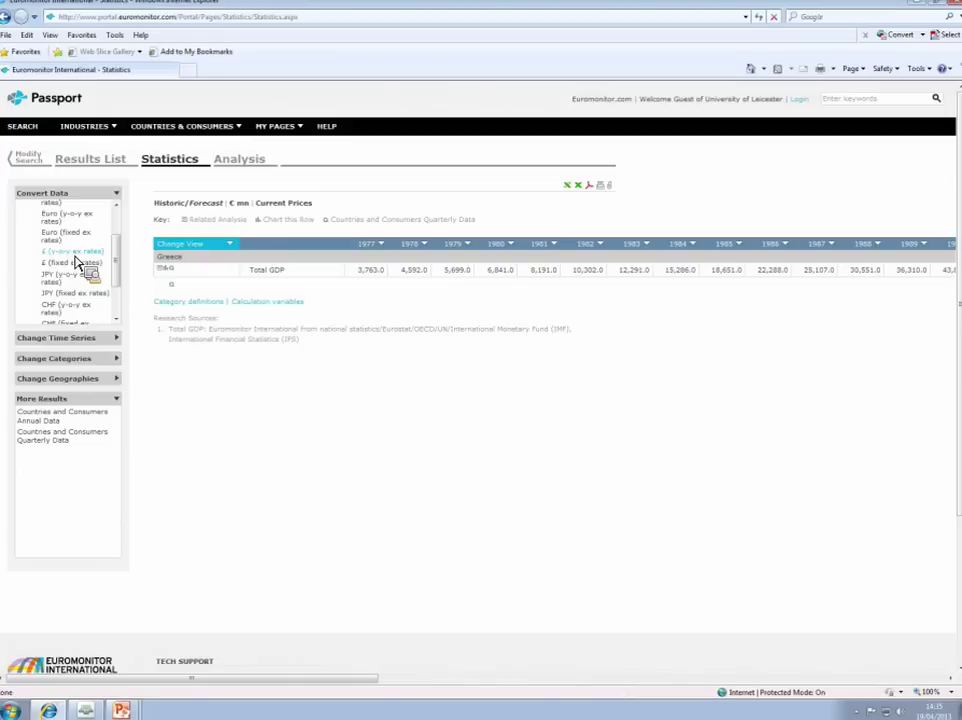
left_click_drag(75, 260, 75, 262)
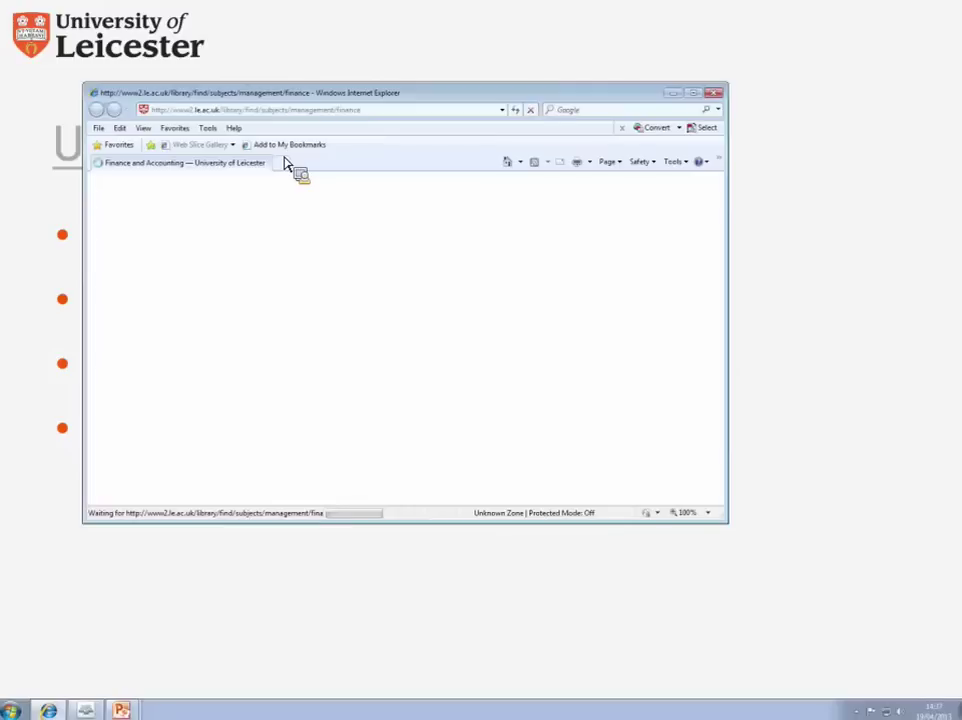
Step: Maximize the library page, scroll to Macroeconomic data and open the International macrodata resource
left_click(694, 93)
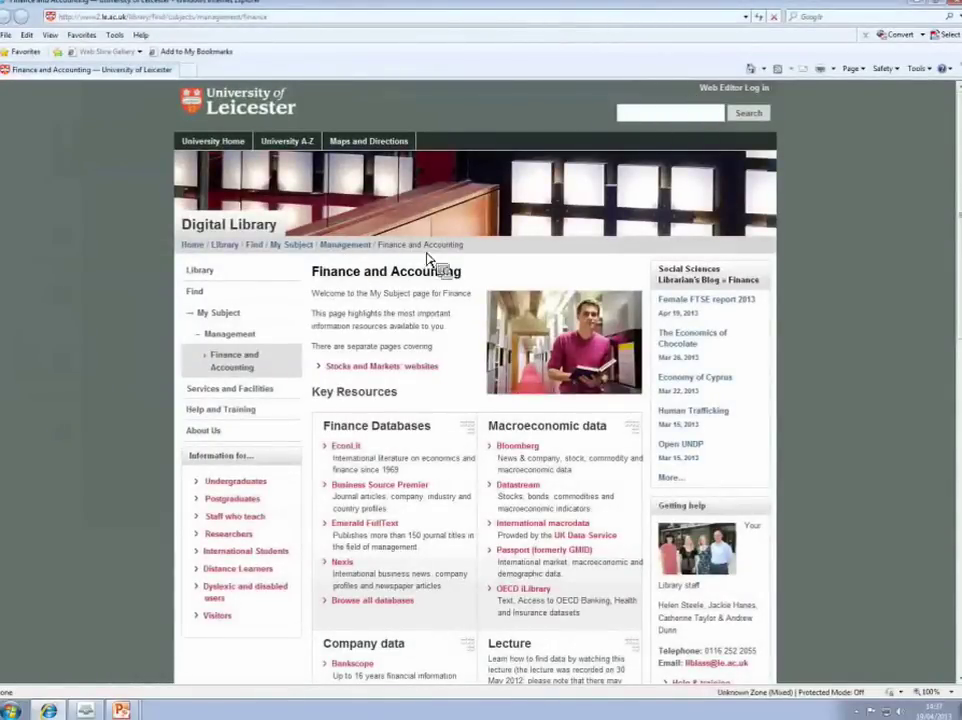
scroll(566, 261, "down", 1)
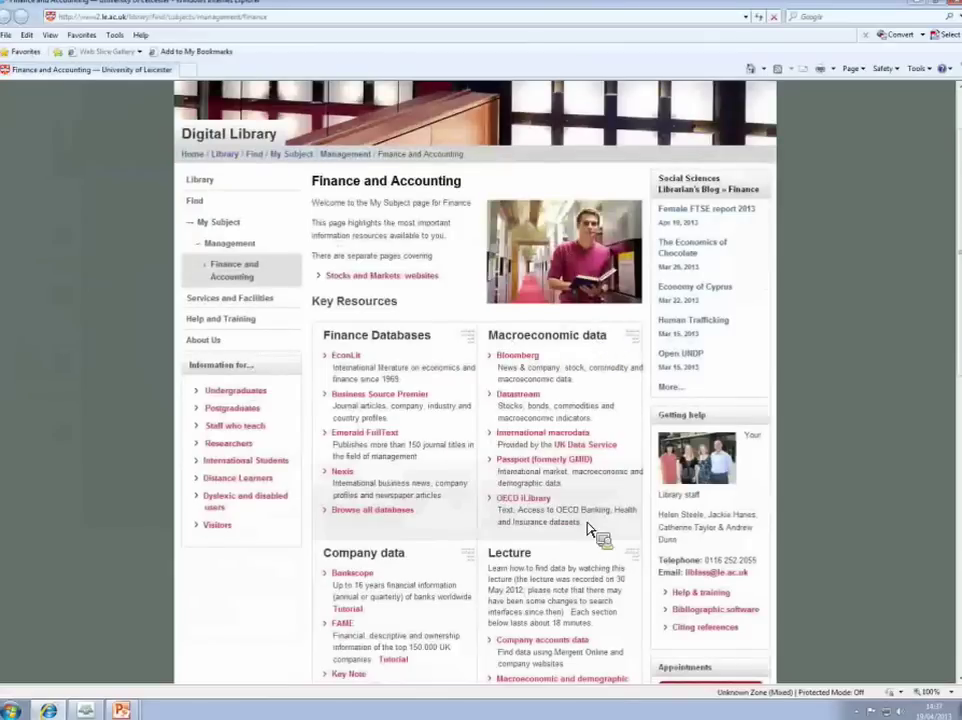
left_click(518, 437)
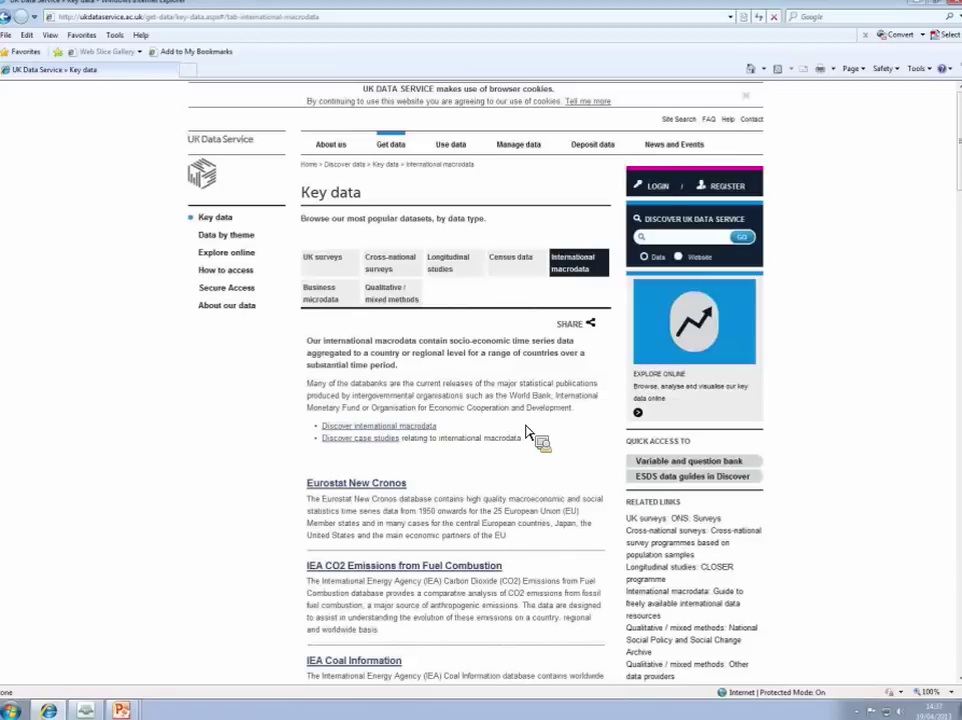
Step: Show the International macrodata datasets, starting with Eurostat New Cronos and the IEA entries
left_click(577, 276)
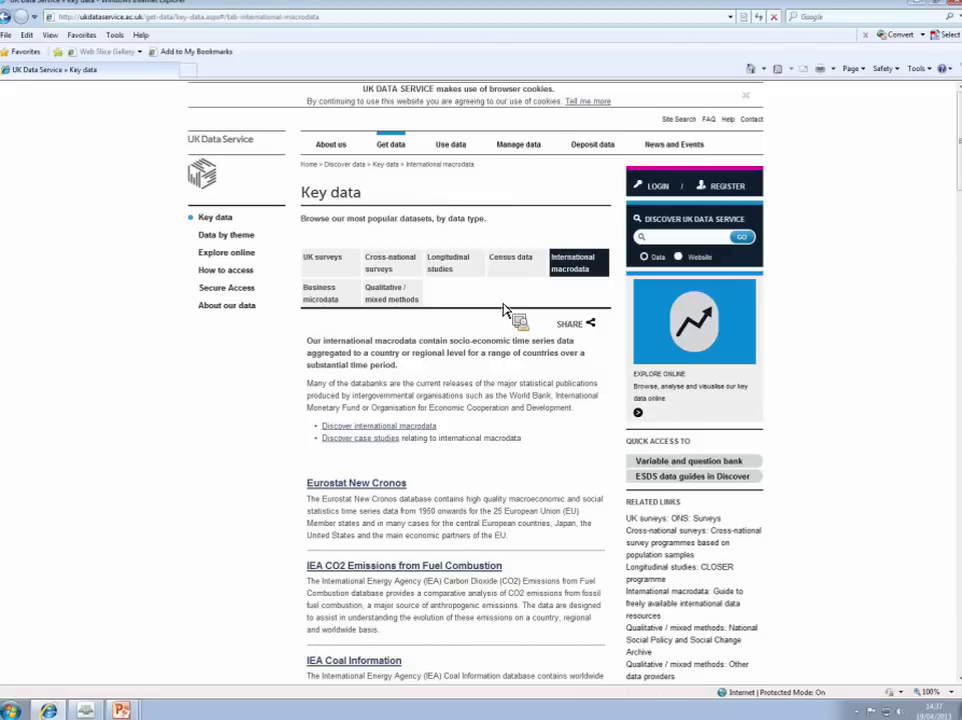
left_click(391, 148)
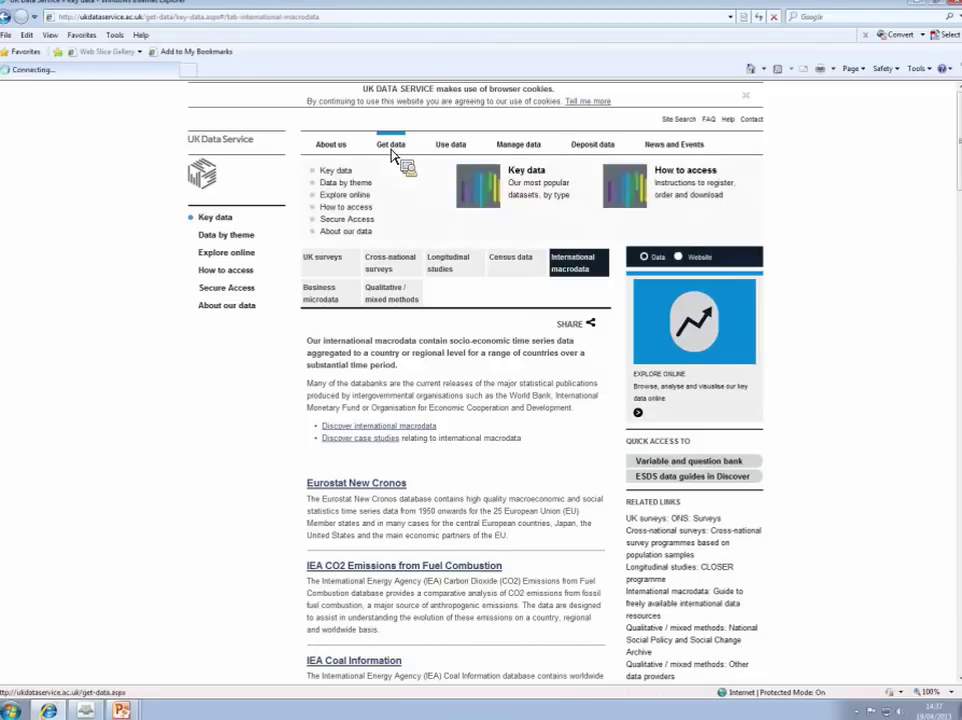
left_click(345, 174)
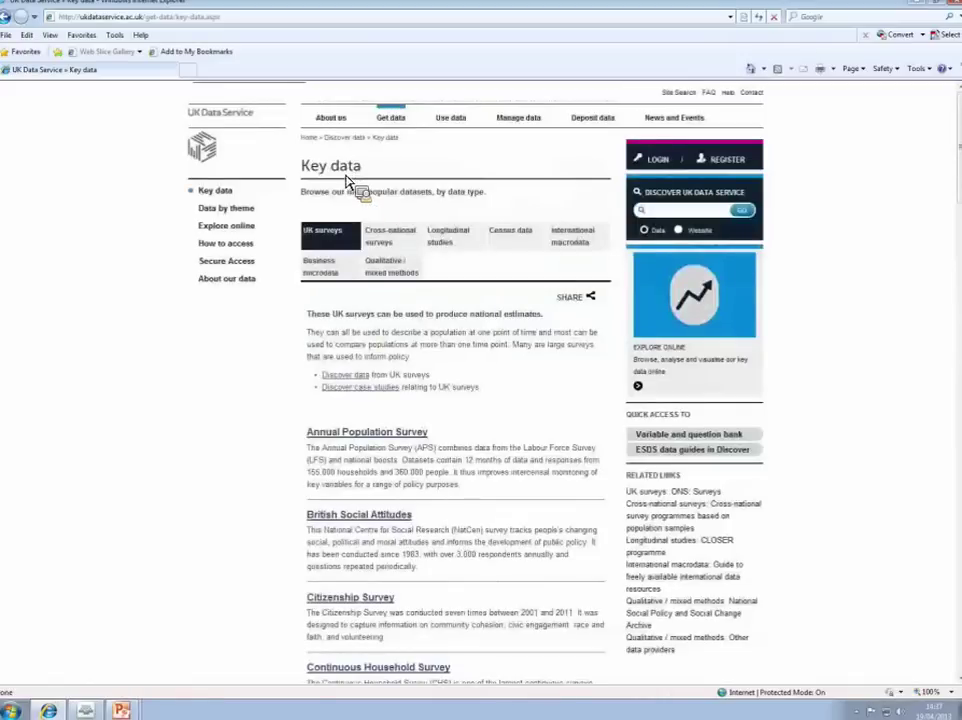
left_click(578, 238)
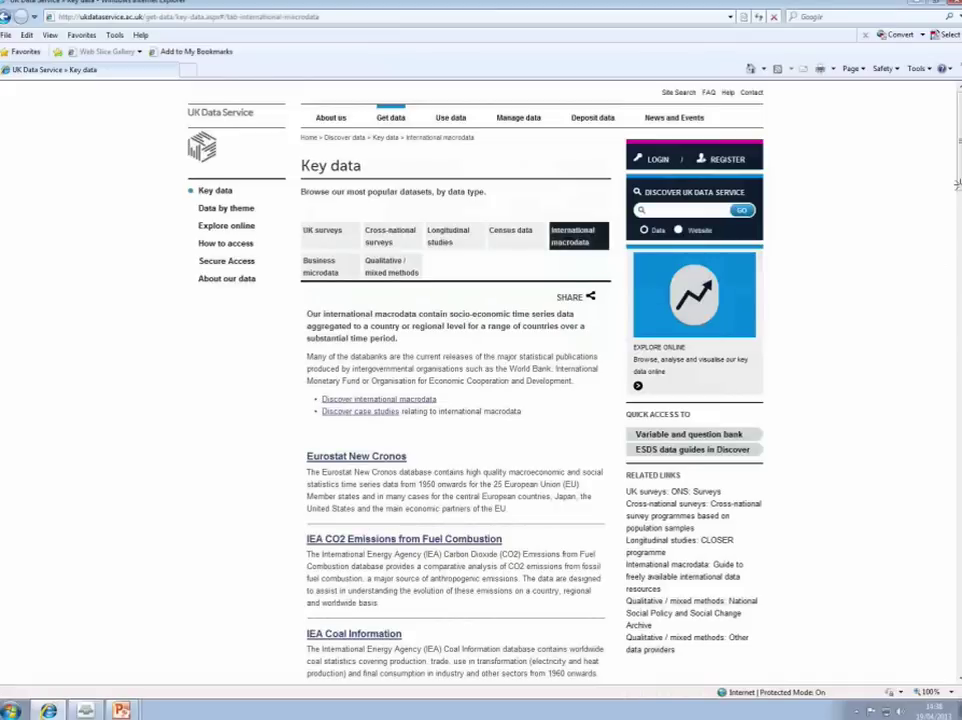
Step: Scroll the International macrodata list past the IEA entries down to the IMF datasets
scroll(957, 183, "down", 5)
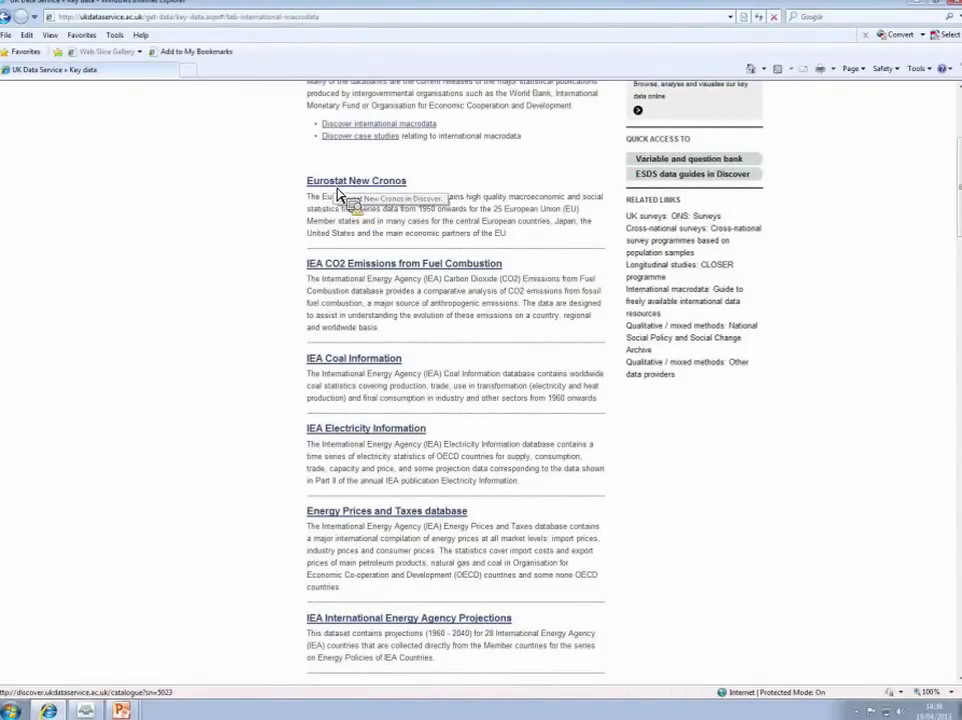
scroll(477, 260, "down", 12)
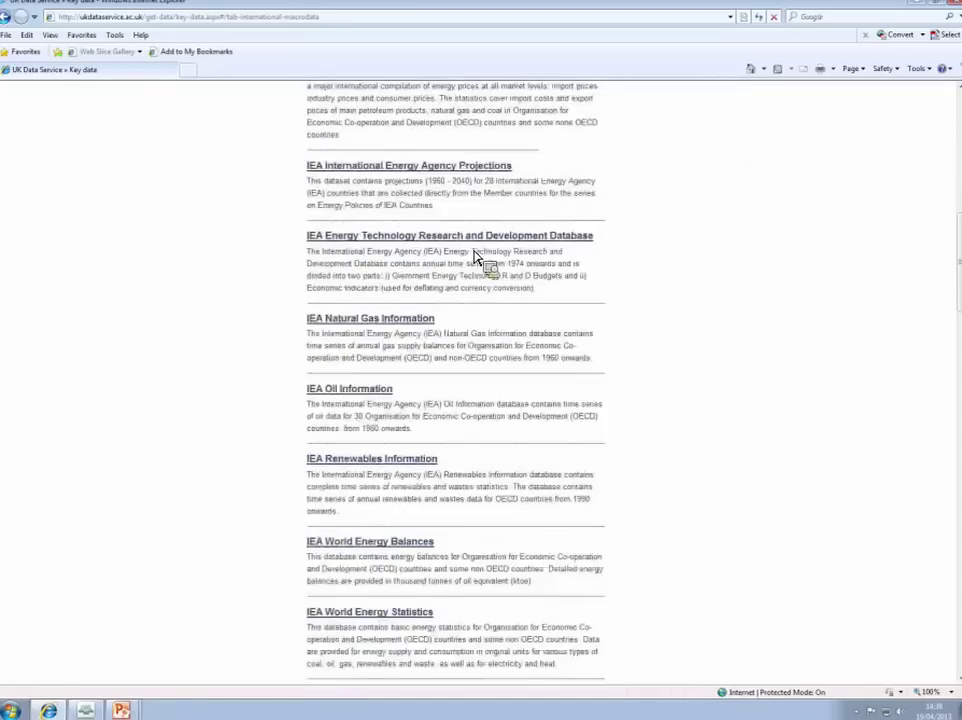
scroll(477, 260, "down", 3)
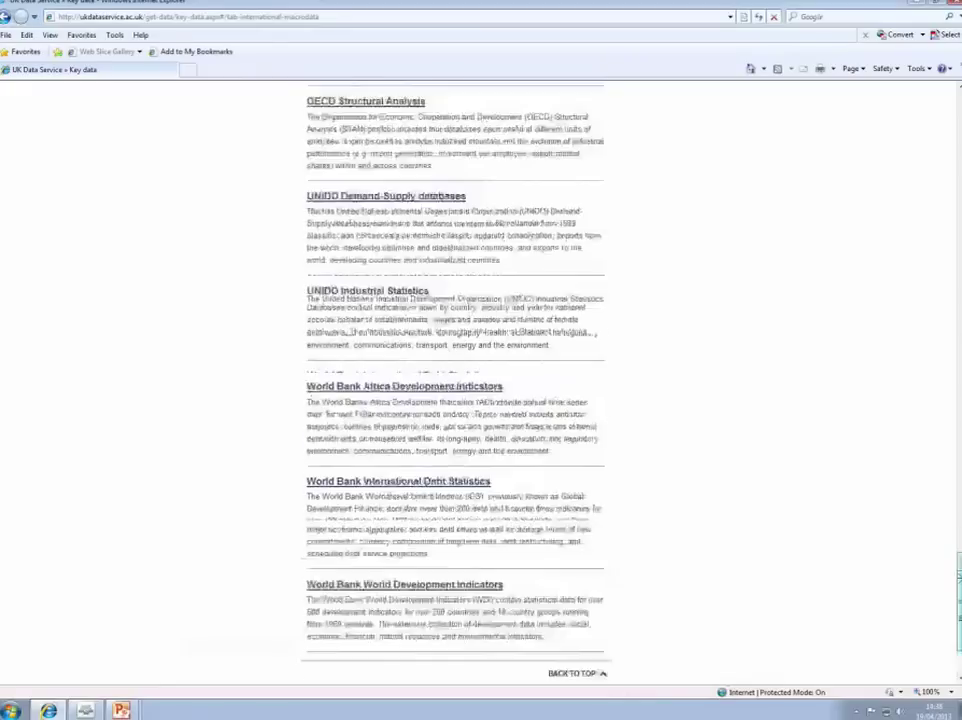
scroll(951, 588, "up", 6)
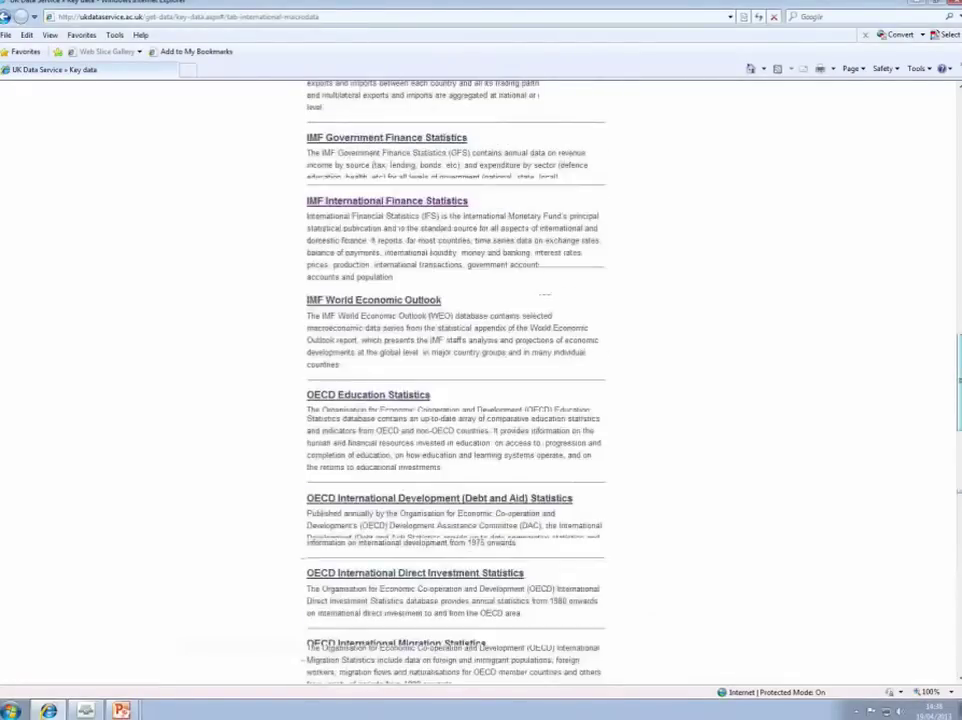
left_click_drag(833, 391, 374, 453)
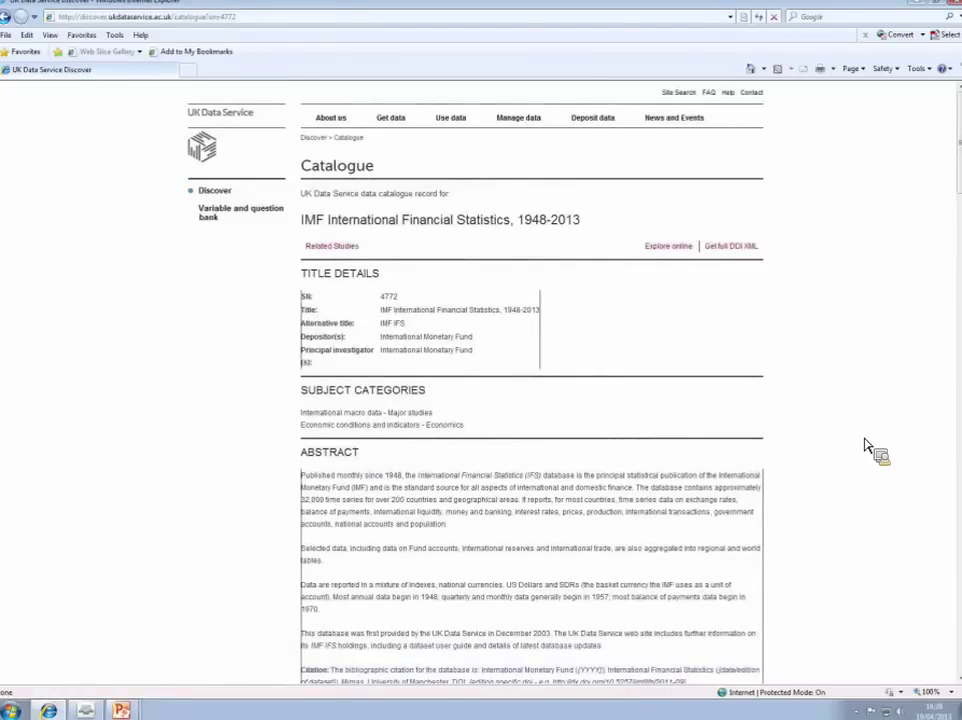
scroll(868, 447, "down", 3)
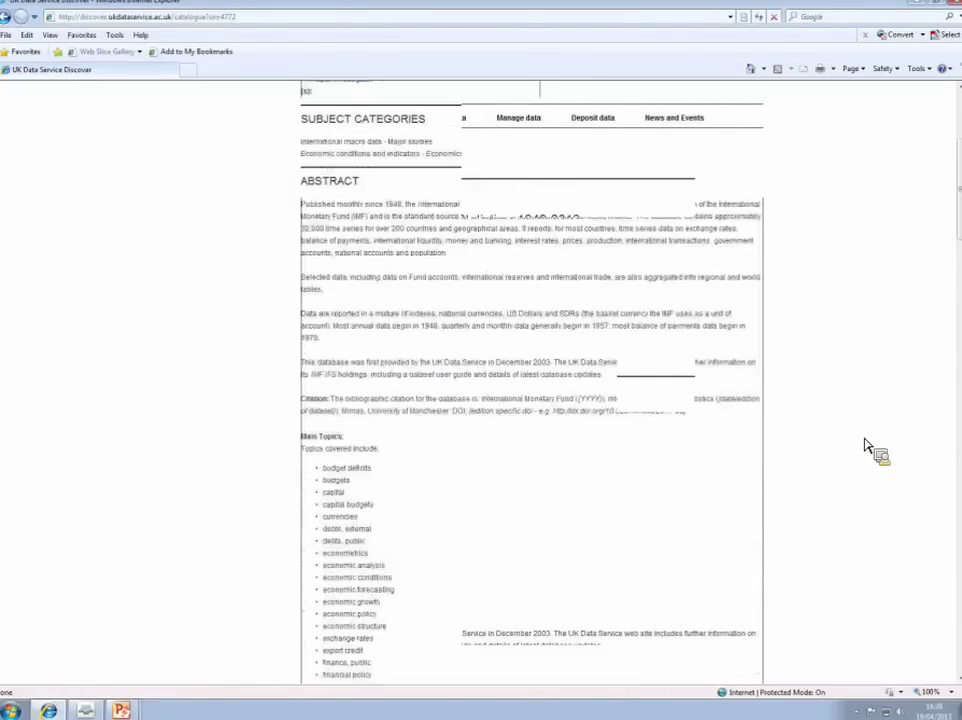
double_click(361, 328)
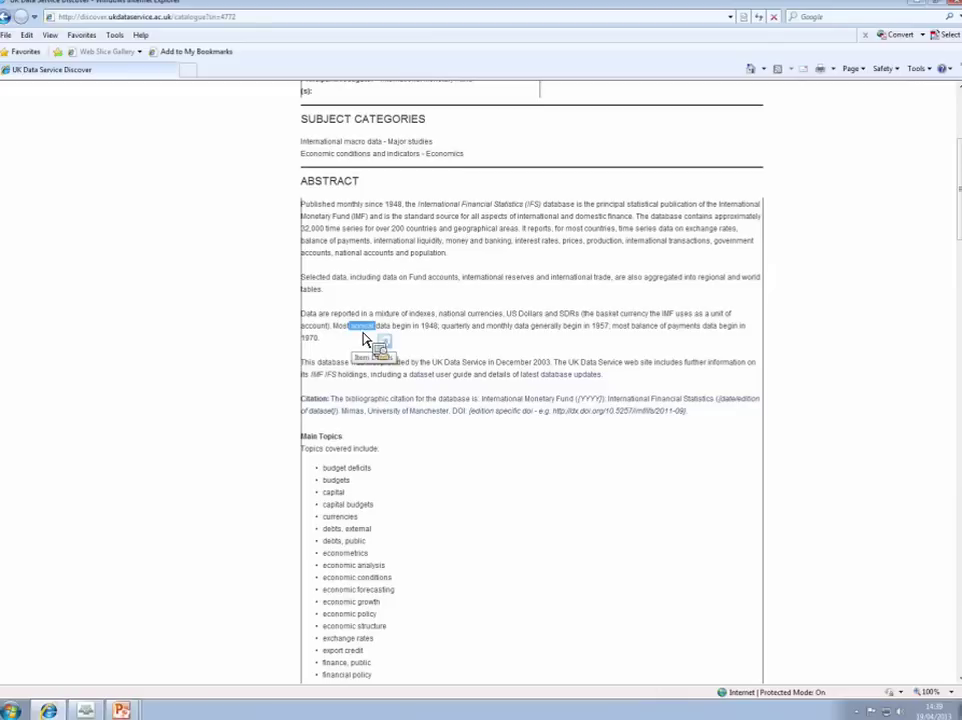
left_click_drag(441, 328, 509, 330)
double_click(430, 328)
mouse_move(432, 352)
left_mouse_down()
mouse_move(605, 334)
mouse_move(616, 344)
mouse_move(687, 344)
mouse_move(313, 345)
mouse_move(425, 350)
left_mouse_up()
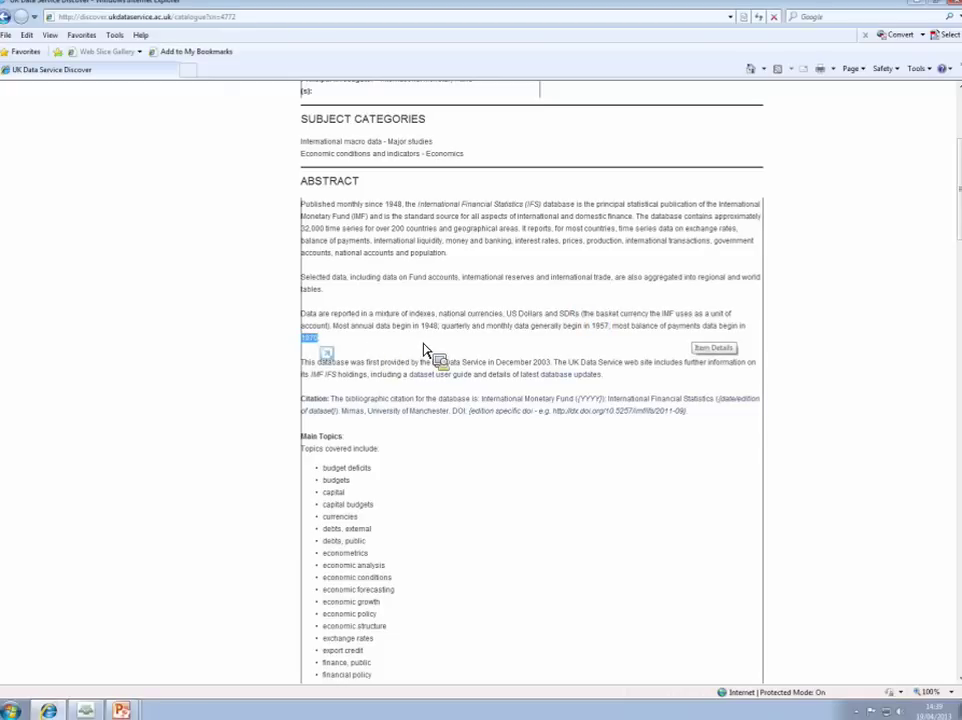
left_click_drag(425, 348, 498, 462)
scroll(498, 462, "down", 1)
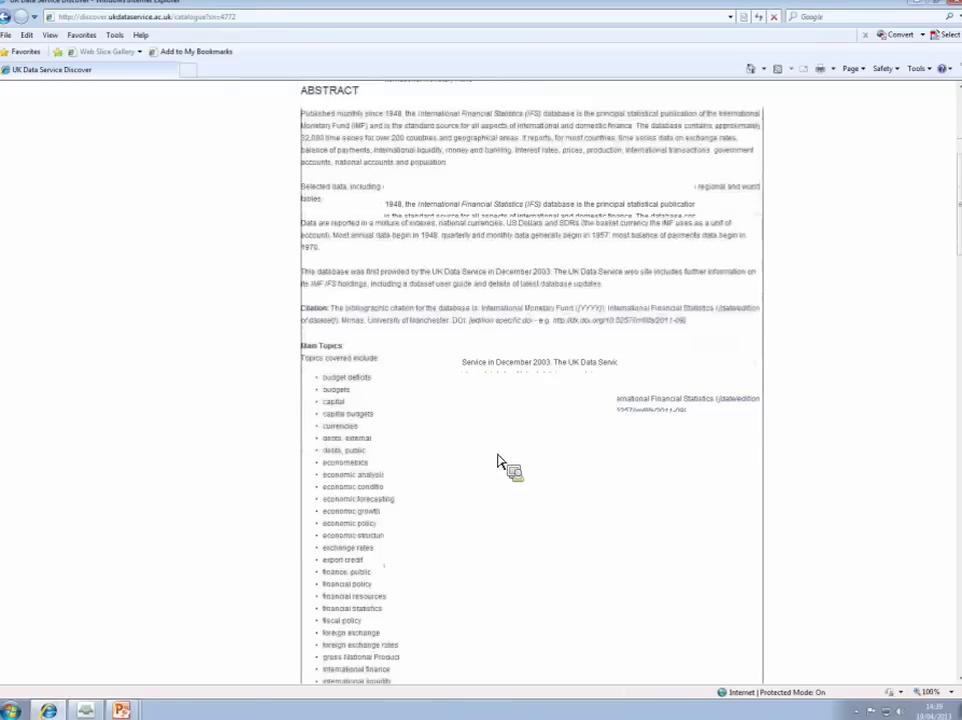
scroll(498, 462, "down", 3)
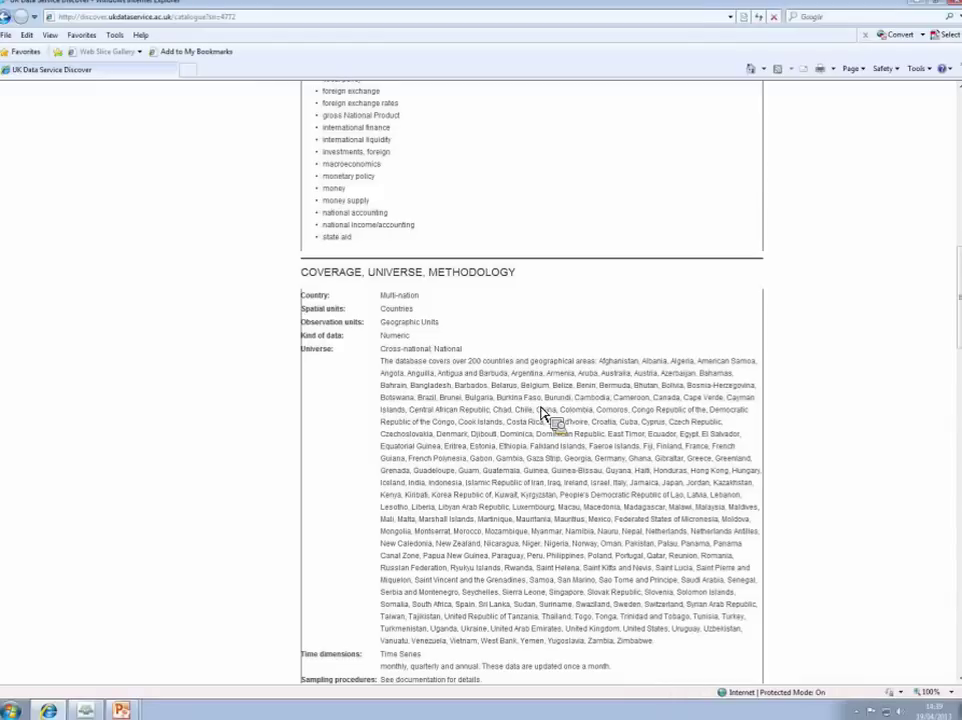
scroll(540, 412, "up", 6)
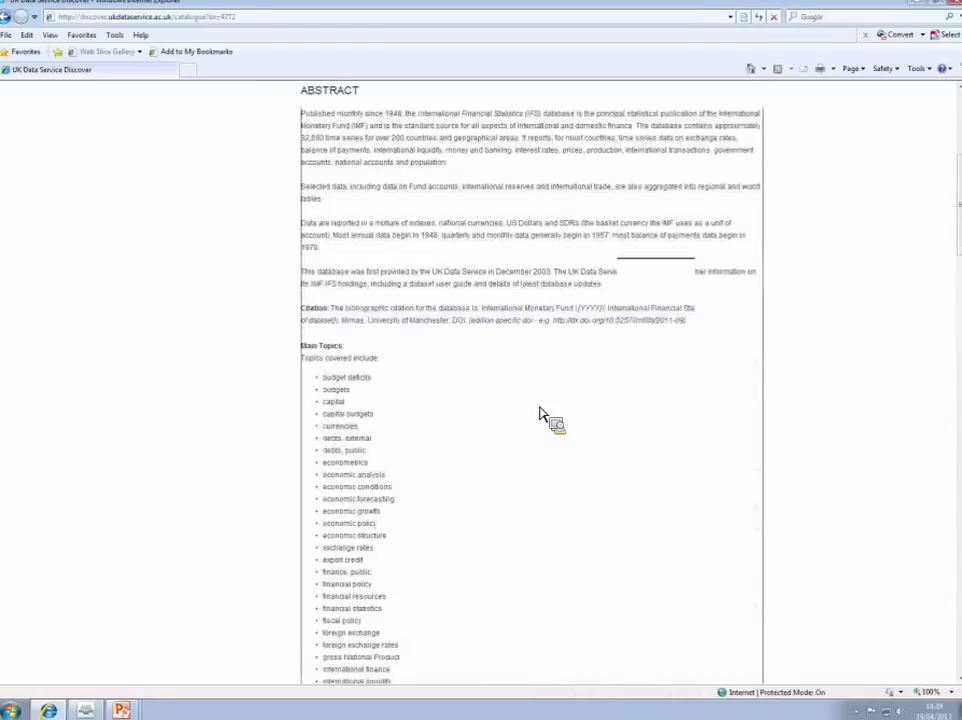
scroll(540, 413, "up", 4)
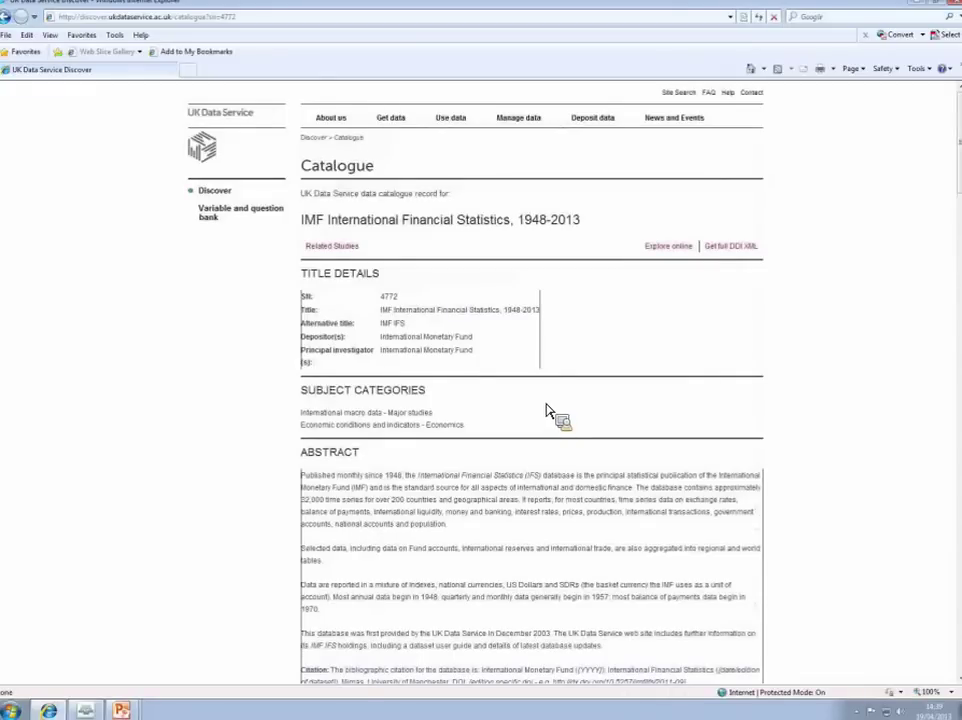
left_click(668, 250)
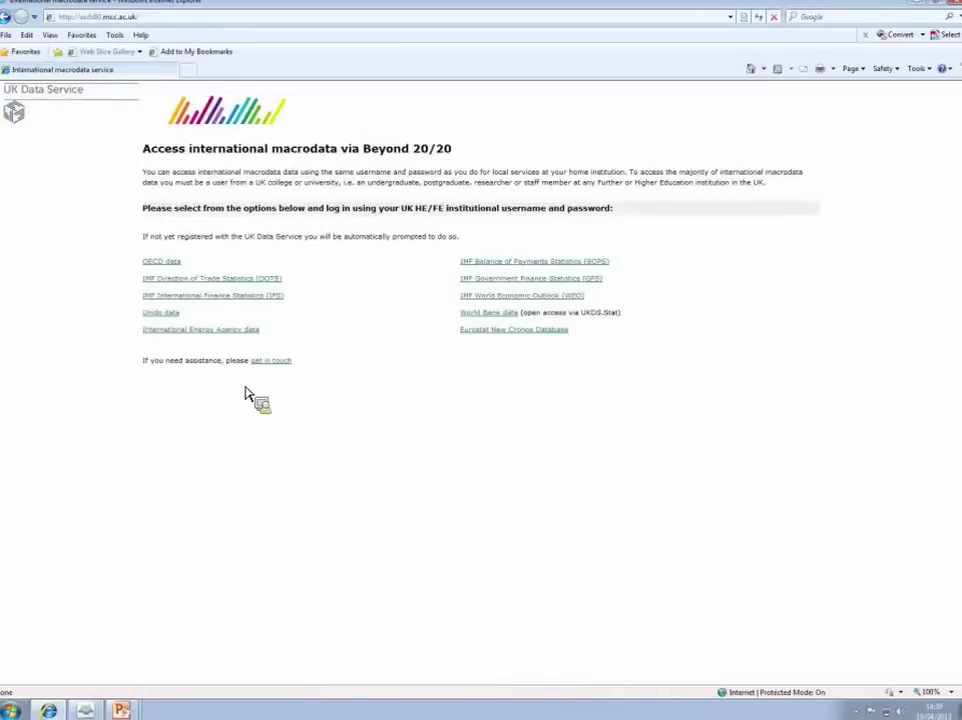
Step: Access the IMF IFS data and choose University of Leicester as the sign-in organisation
left_click(242, 296)
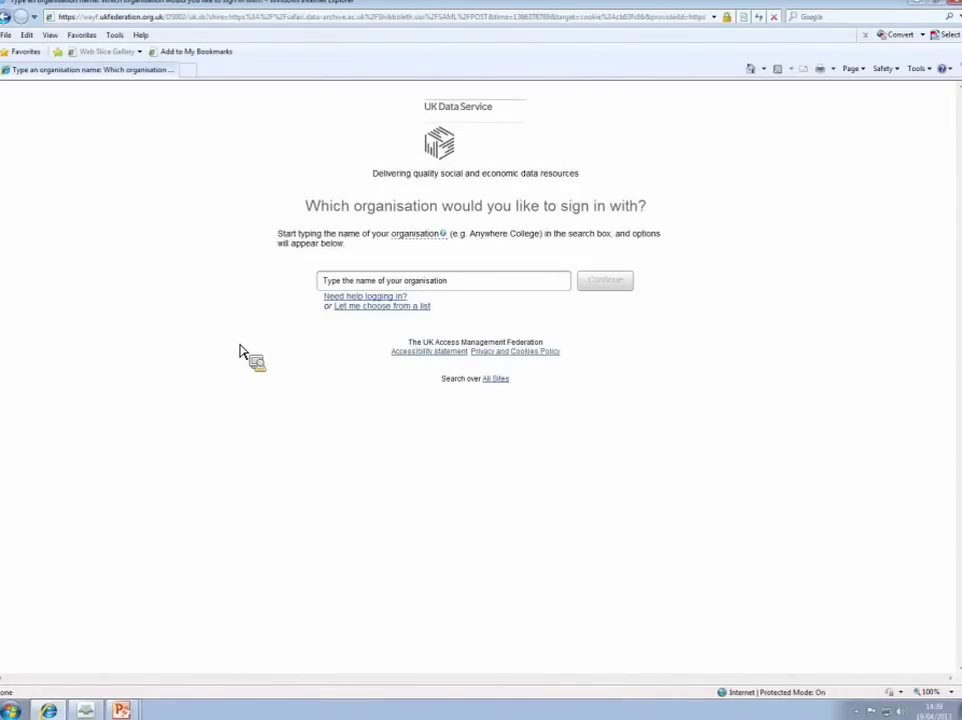
left_click(380, 288)
type("uni")
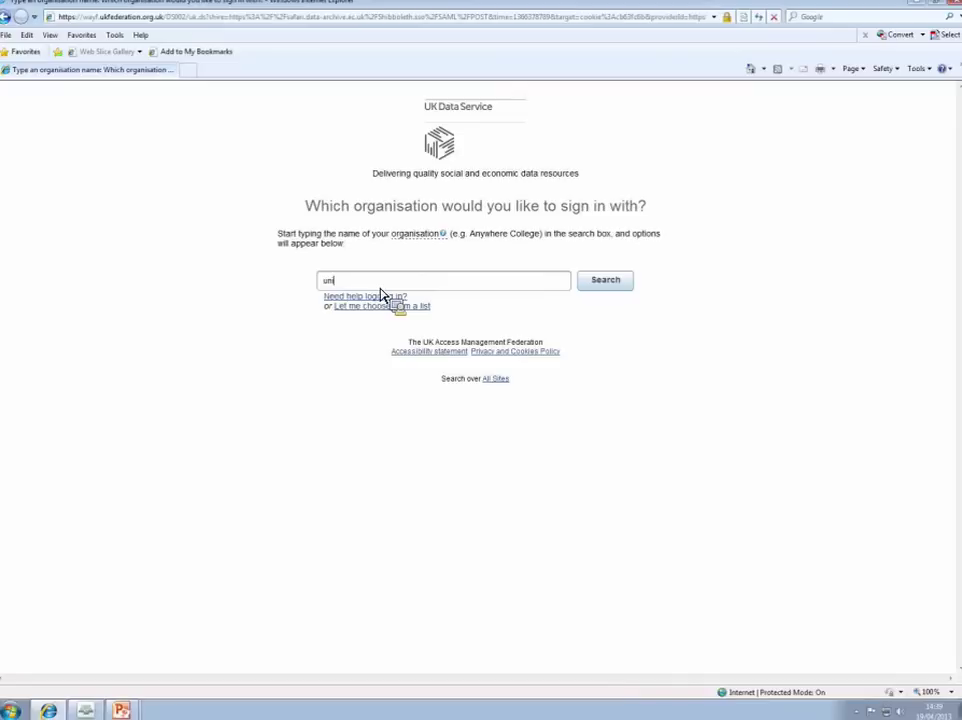
type("versity of leicesterer")
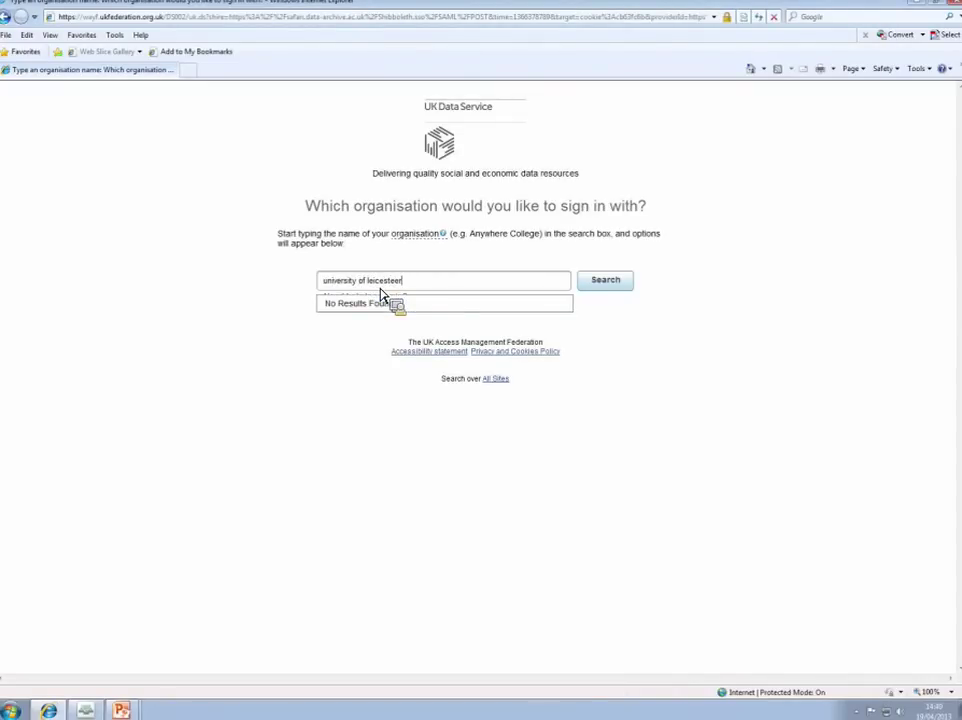
key("BackSpace")
key("BackSpace")
type("r")
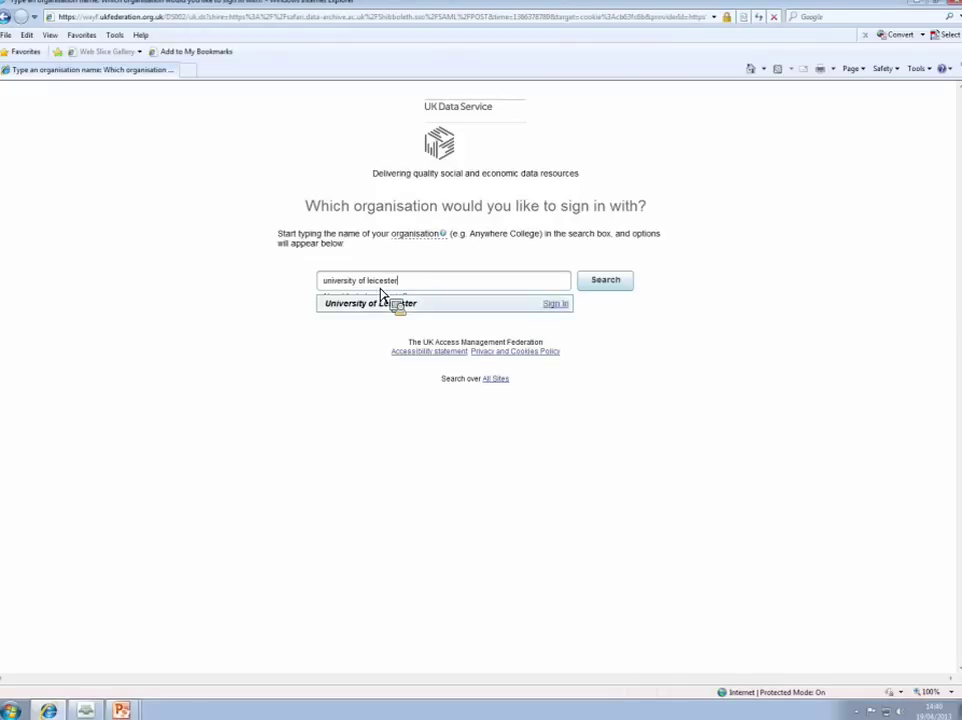
left_click(383, 300)
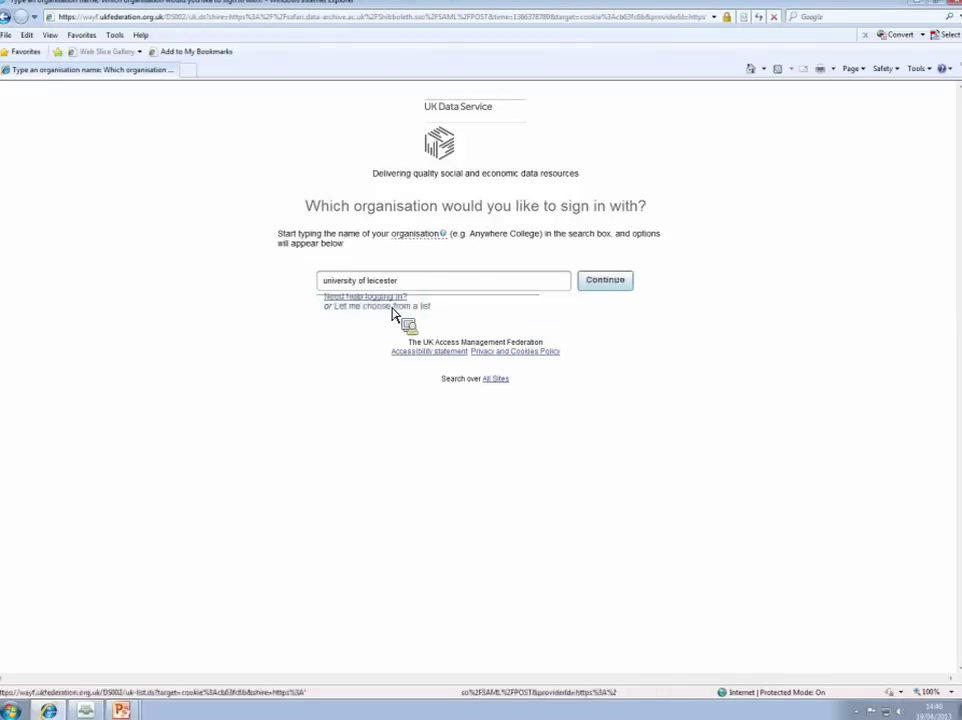
left_click(609, 285)
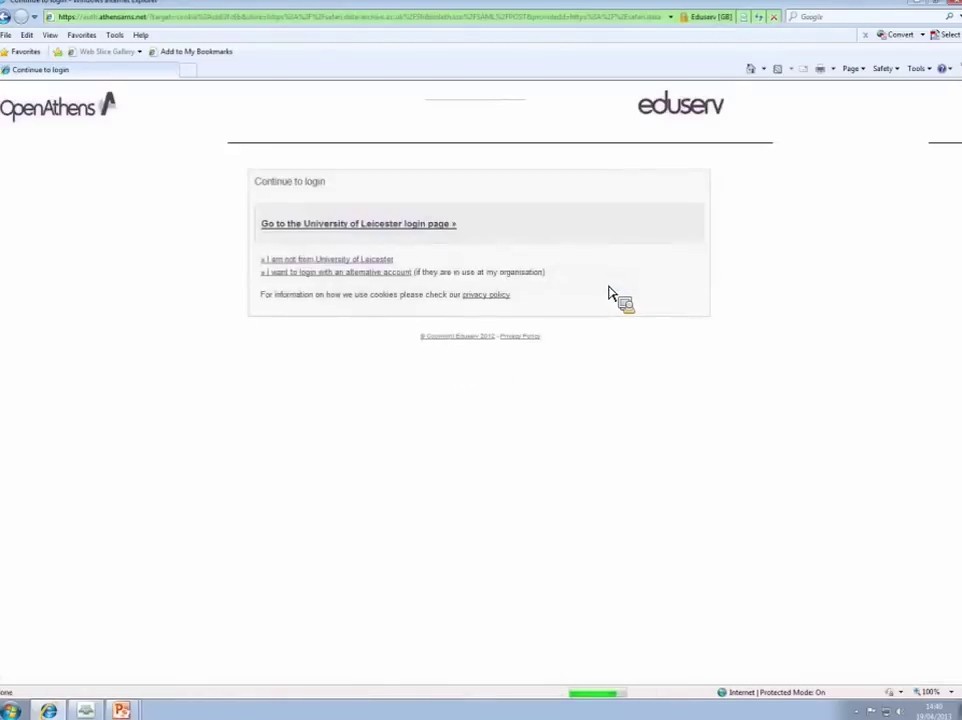
Step: Switch to alternative-account login in OpenAthens, then choose to find the organisation from a list
left_click(377, 272)
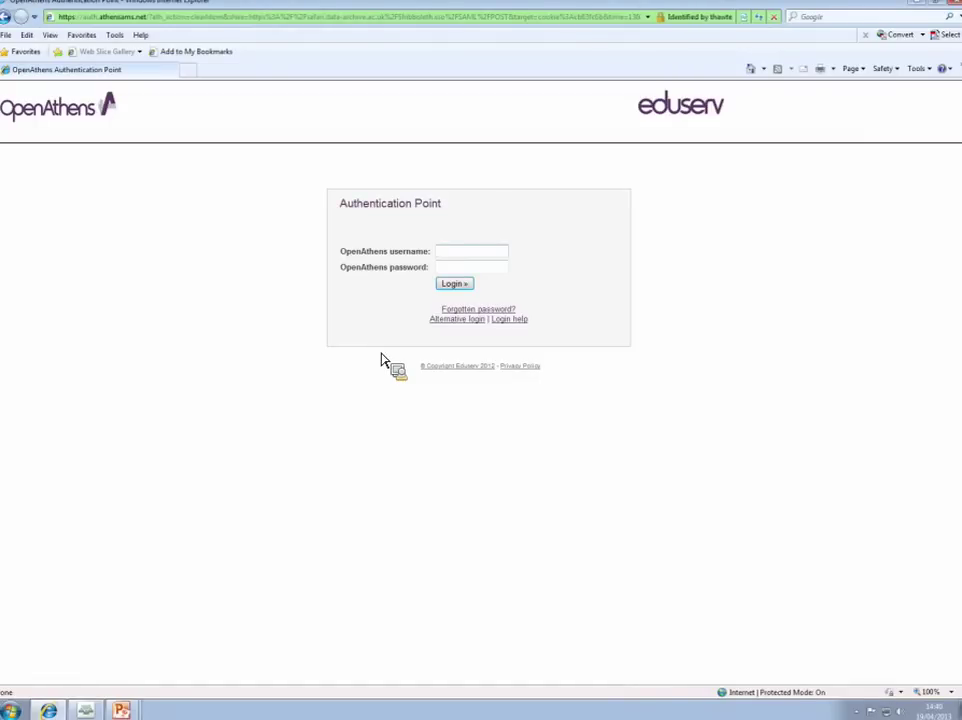
left_click(455, 258)
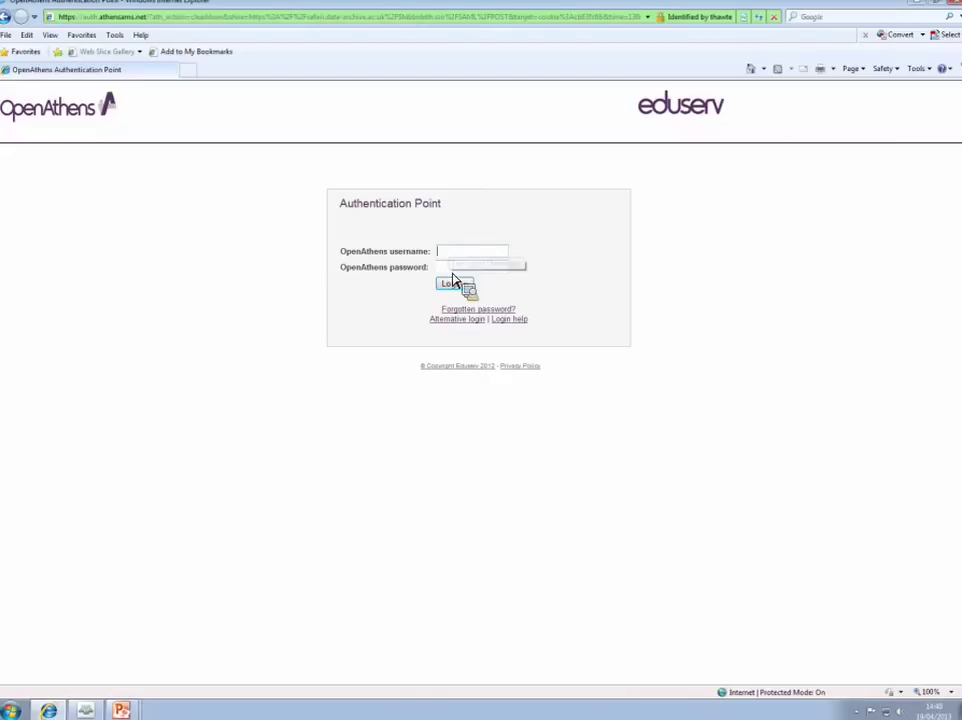
left_click(453, 268)
left_click(451, 256)
left_click(450, 268)
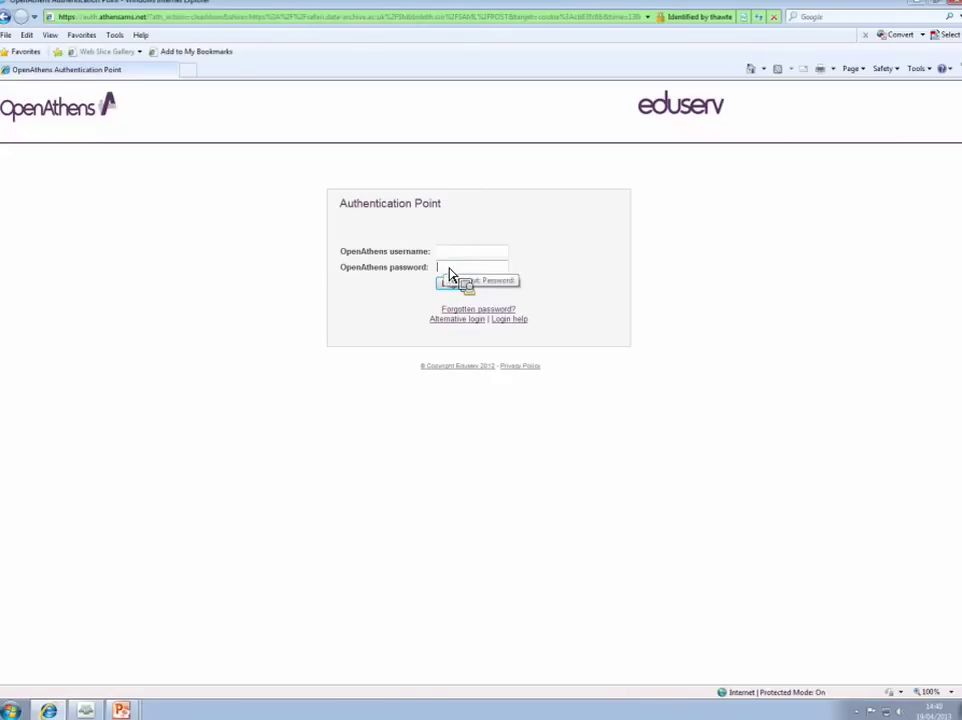
left_click(451, 257)
left_click(452, 268)
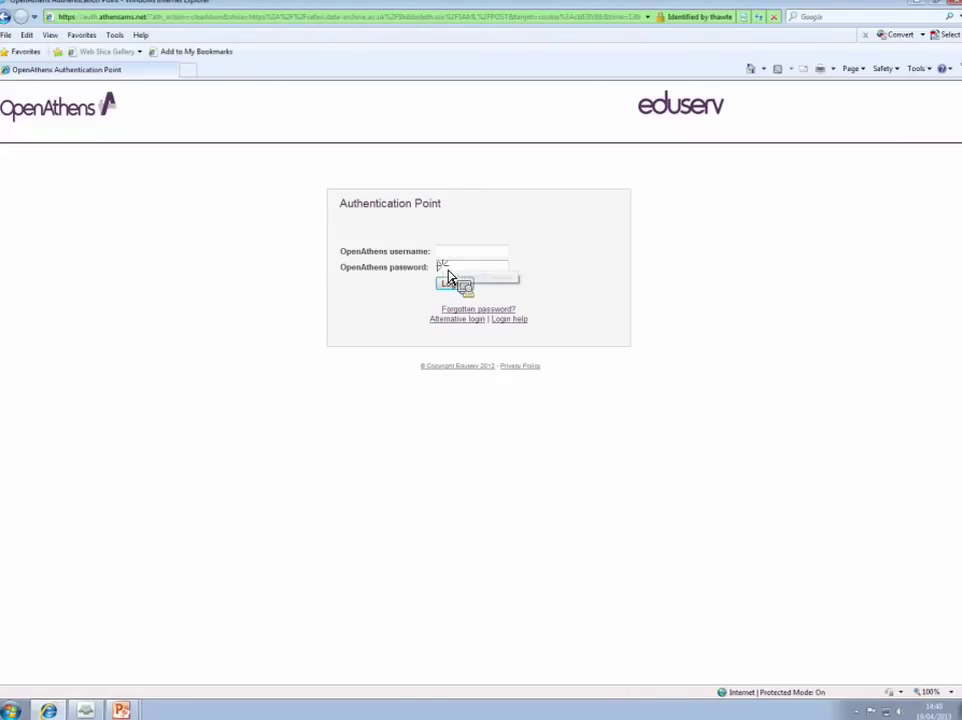
left_click(455, 324)
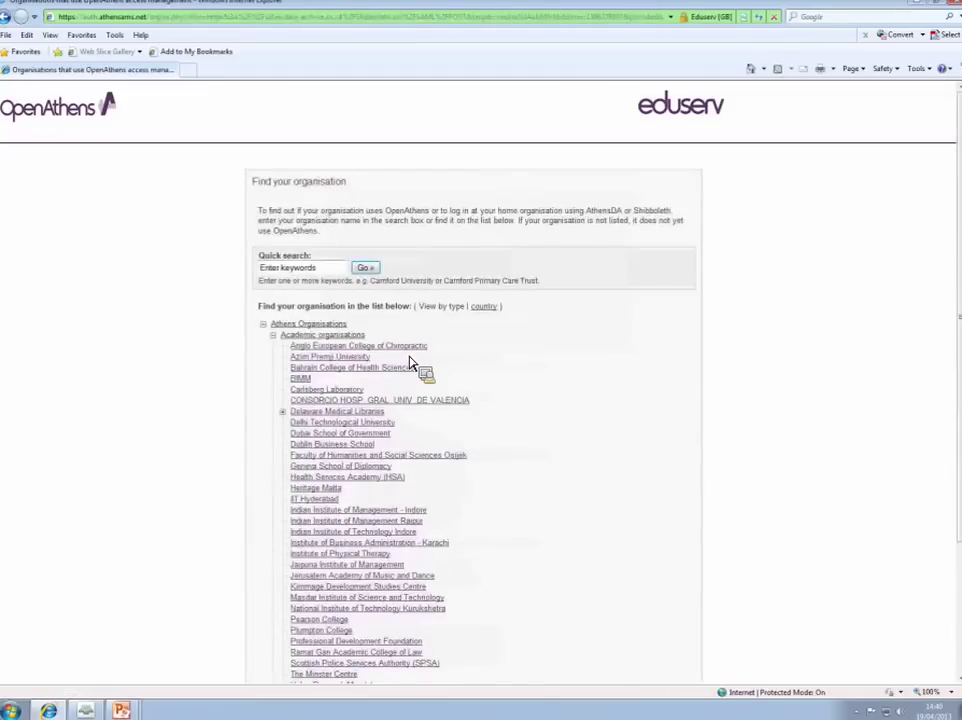
Step: Quick-search 'university of leicester', fix the typo, and pick University of Leicester to reach its login
left_click(307, 270)
type("uniuversity")
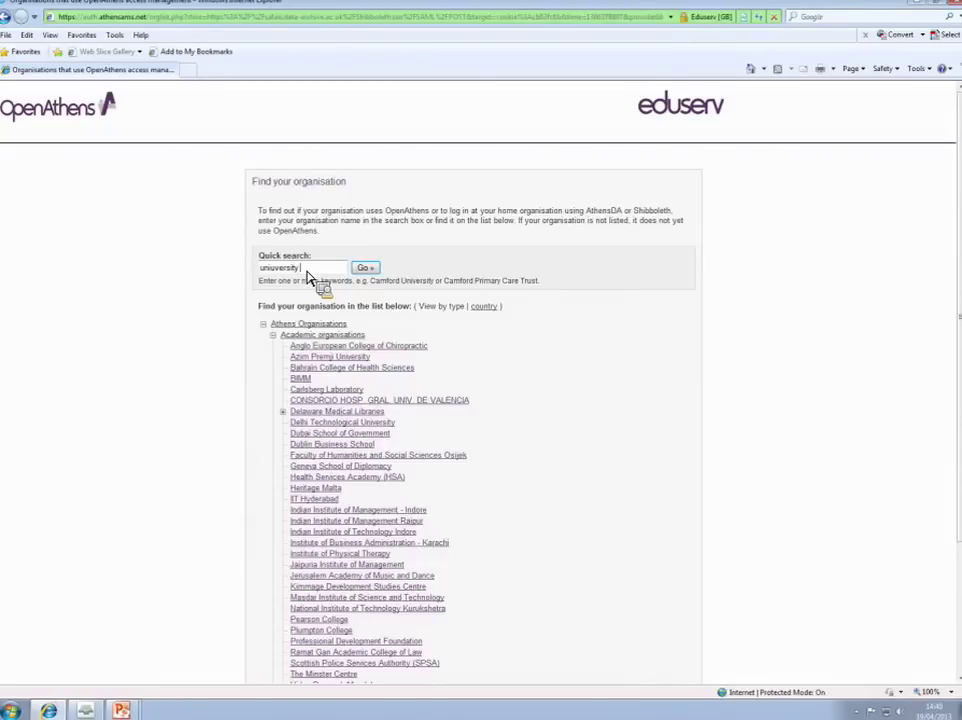
type(" of leicester")
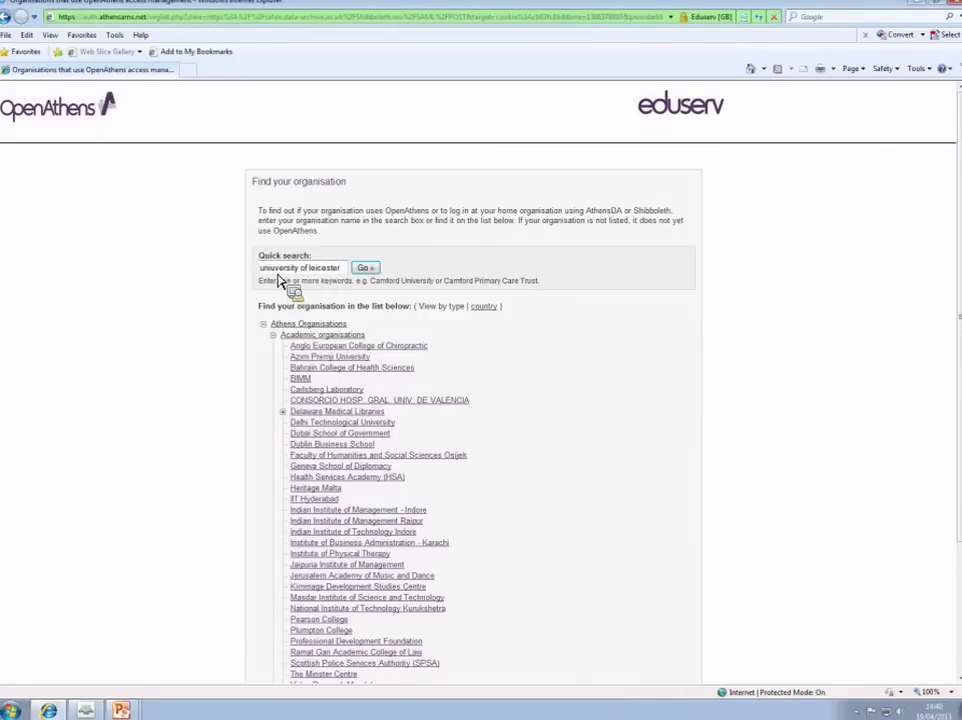
left_click(278, 269)
key("BackSpace")
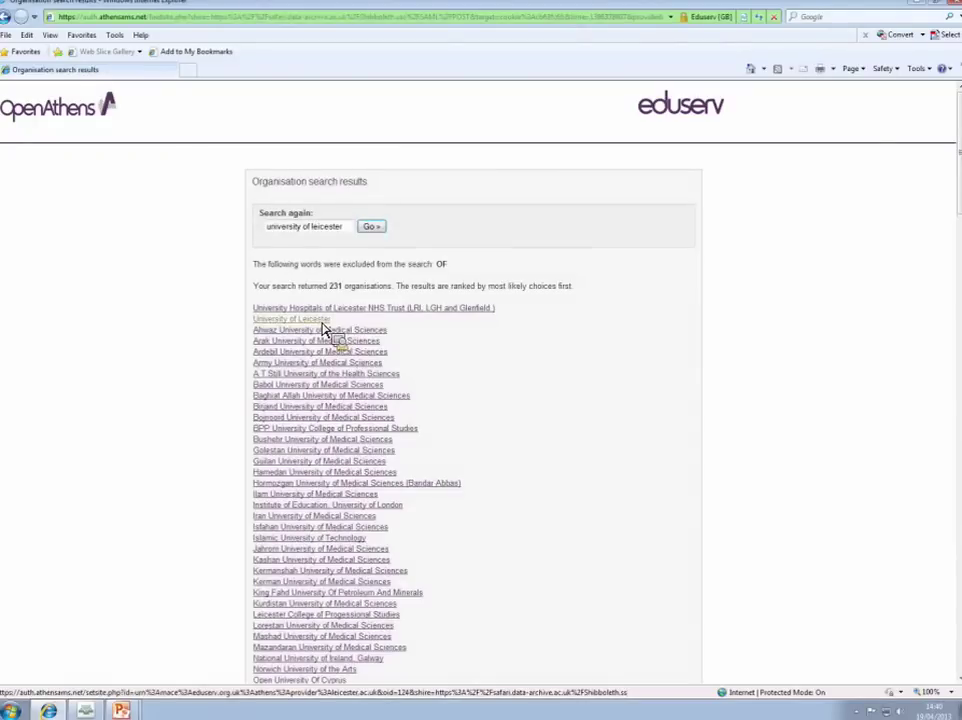
left_click(320, 320)
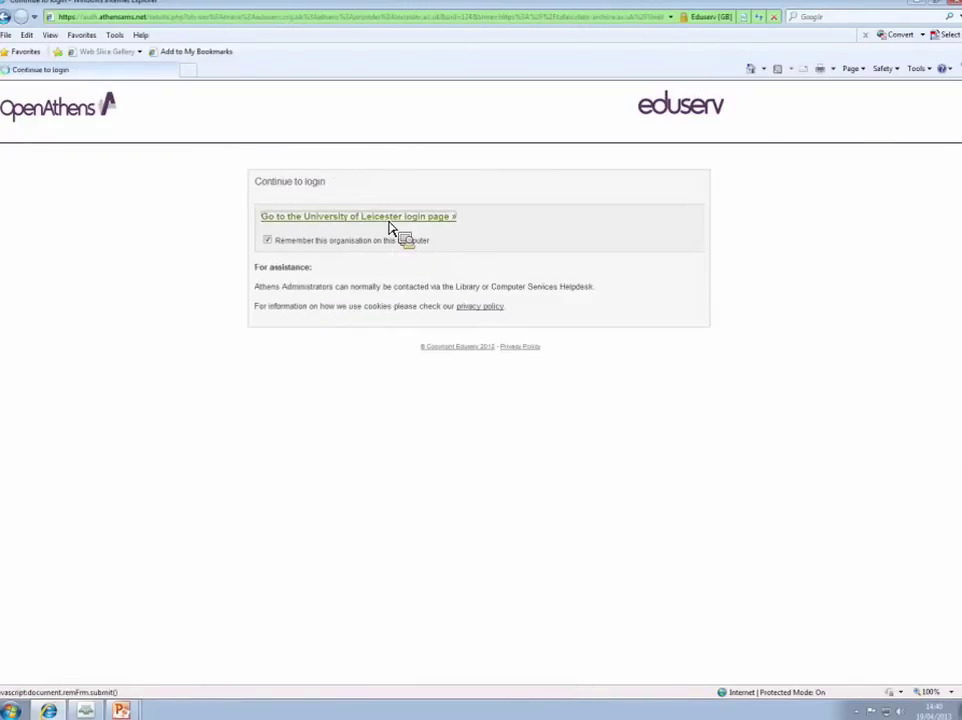
left_click(390, 217)
Step: Accept the security warning and sign in with the university username and password
left_click(537, 378)
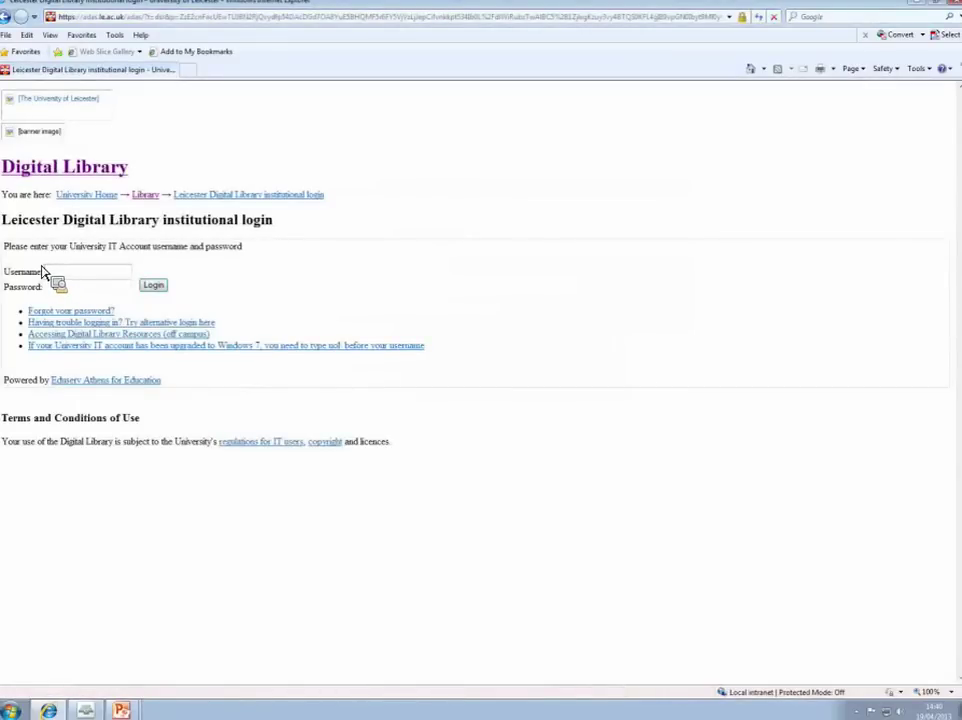
left_click(42, 271)
type("uol\\lad158")
left_click(99, 290)
type("********")
left_click(155, 288)
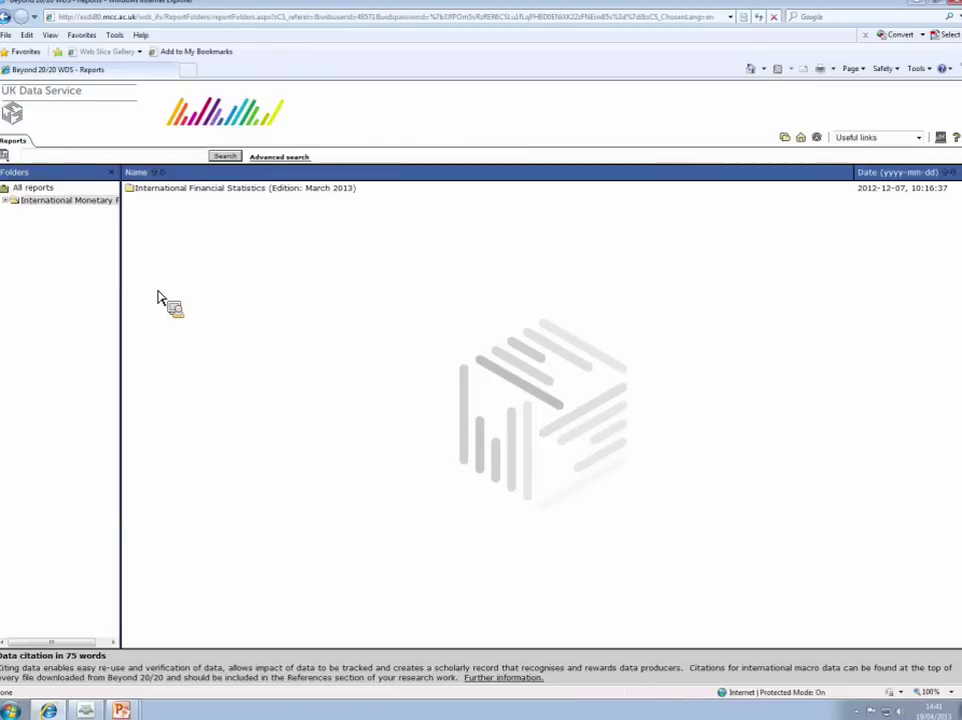
Step: Open the International Financial Statistics (Edition: March 2013) folder and its Country Tables subfolder
left_click(168, 190)
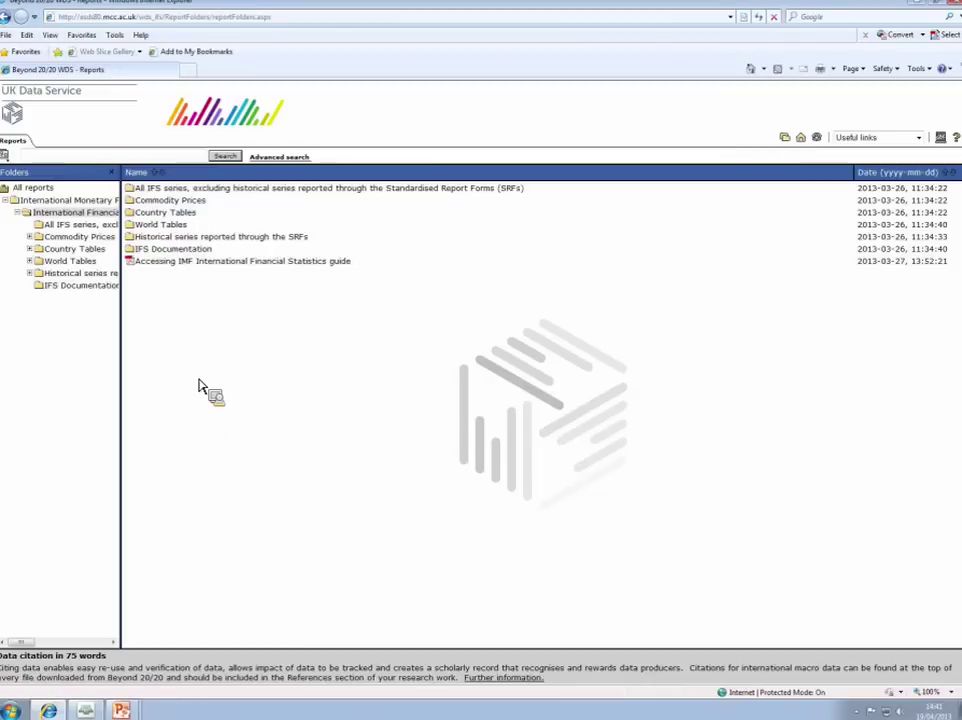
left_click(195, 213)
Step: Scroll the Country Tables folder list down to Iceland, India, Ireland and Italy
left_click_drag(193, 222, 194, 354)
left_click_drag(194, 354, 189, 222)
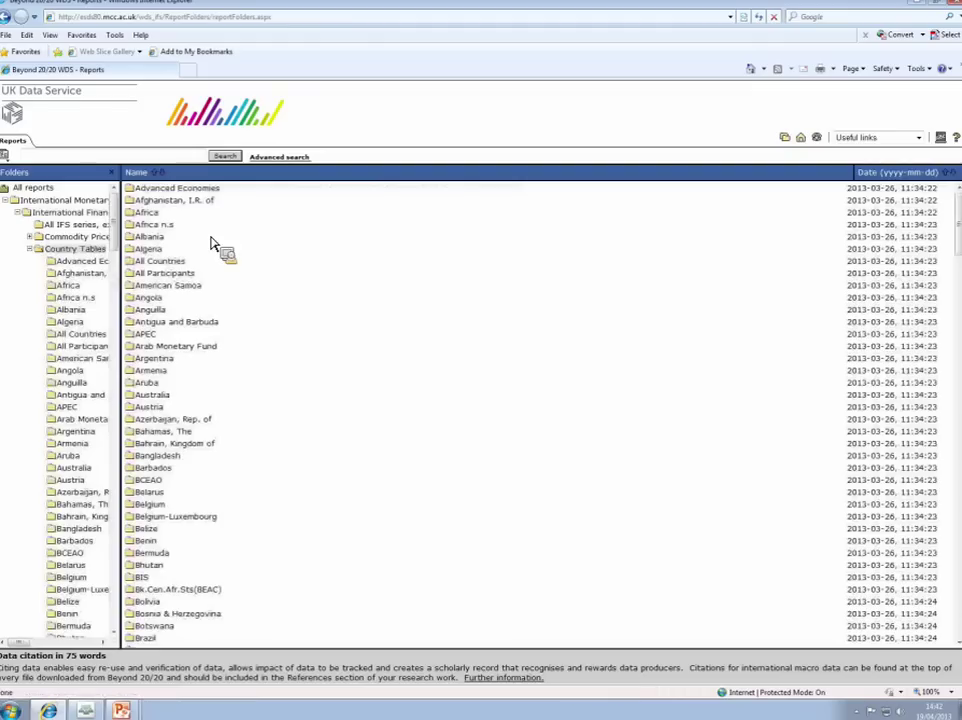
scroll(215, 247, "down", 12)
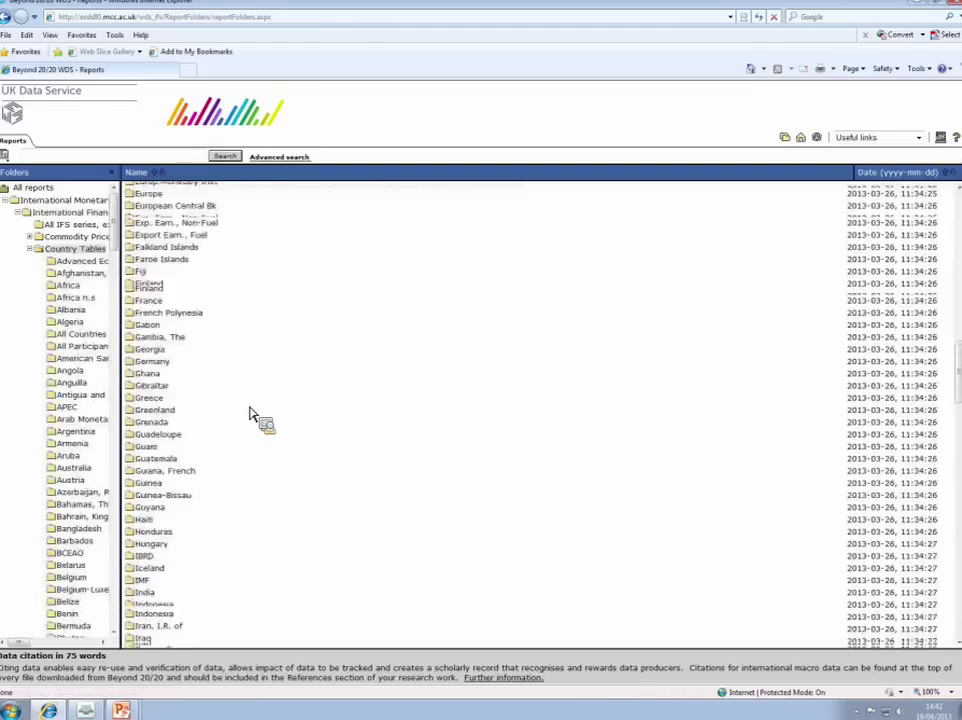
scroll(250, 415, "down", 5)
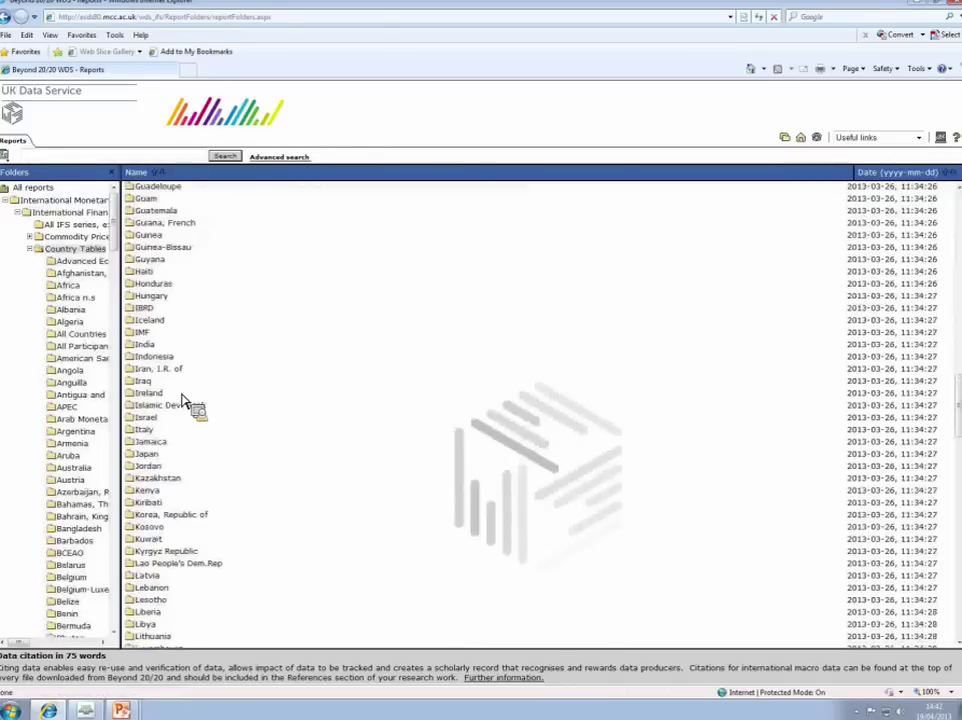
Step: Open the India folder and its 'India (March 2013). Quarterly IFS series.' table
left_click(143, 350)
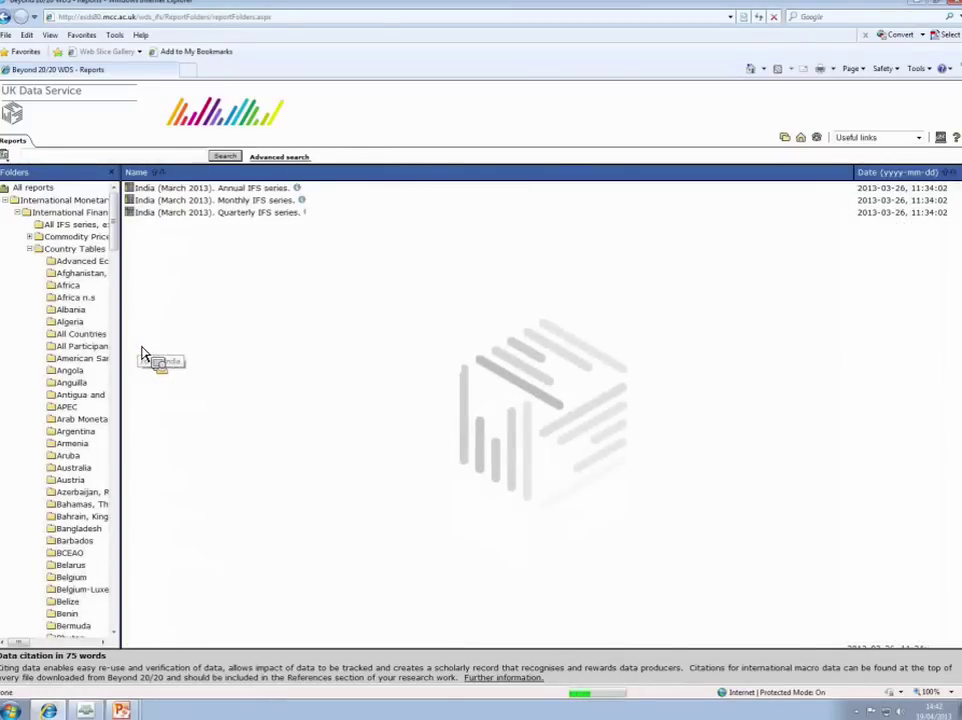
double_click(244, 219)
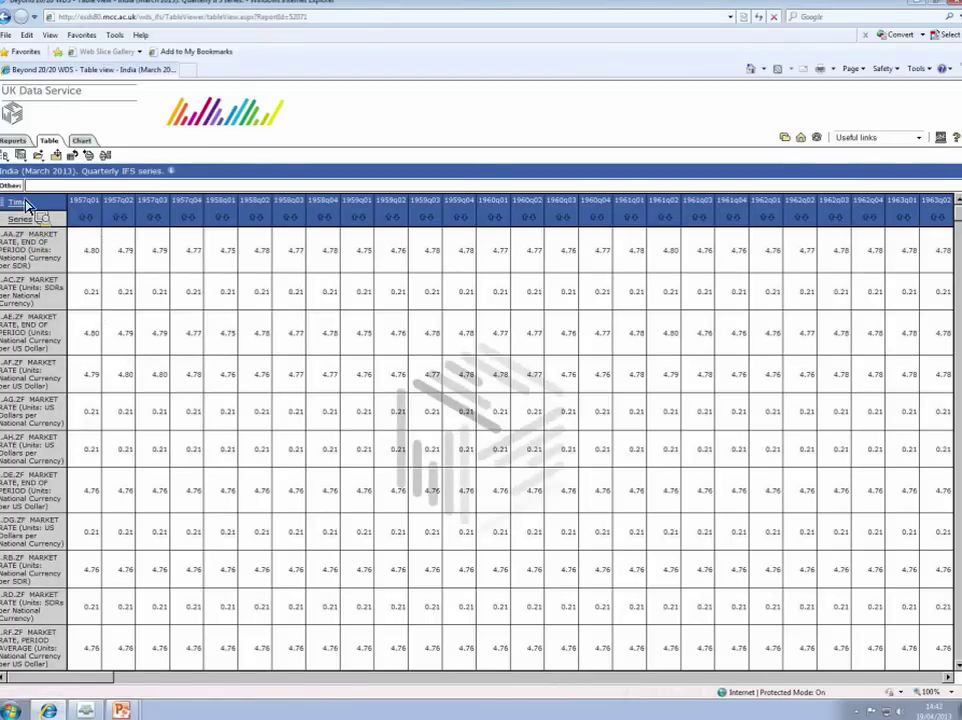
Step: Filter the series list to 'exports' and tick only 70...ZF EXPORTS (National Currency, Billions)
left_click_drag(27, 213, 29, 232)
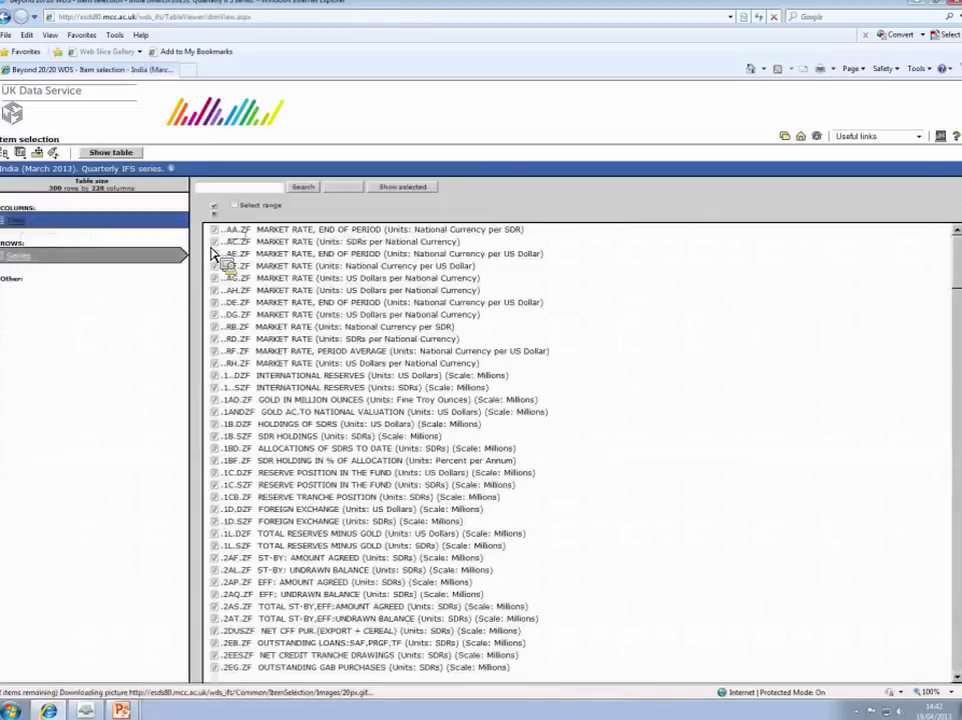
left_click(214, 207)
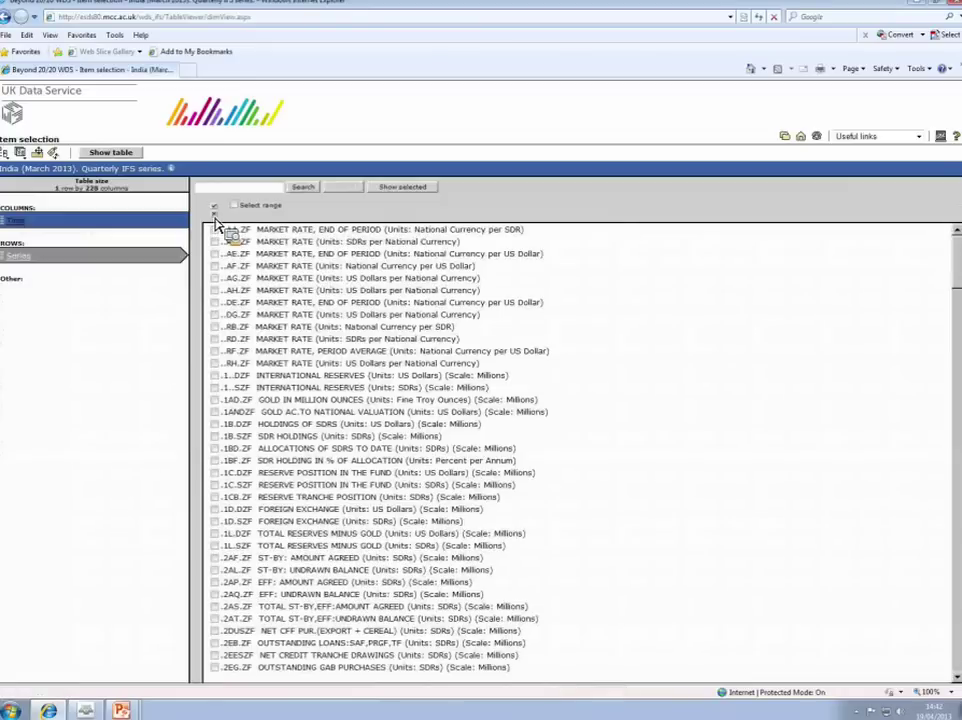
left_click(229, 192)
type("exports")
left_click(306, 190)
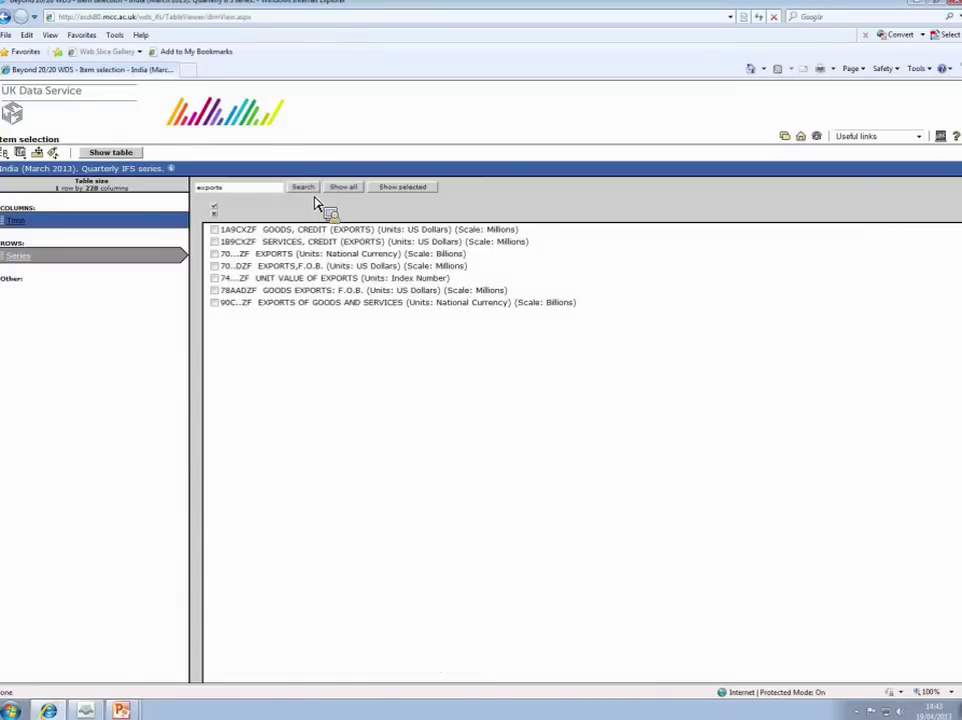
left_click_drag(300, 265, 221, 267)
left_click(215, 254)
Step: Limit the time selection to the range of quarters 2007q01 through 2013q02
left_click(24, 228)
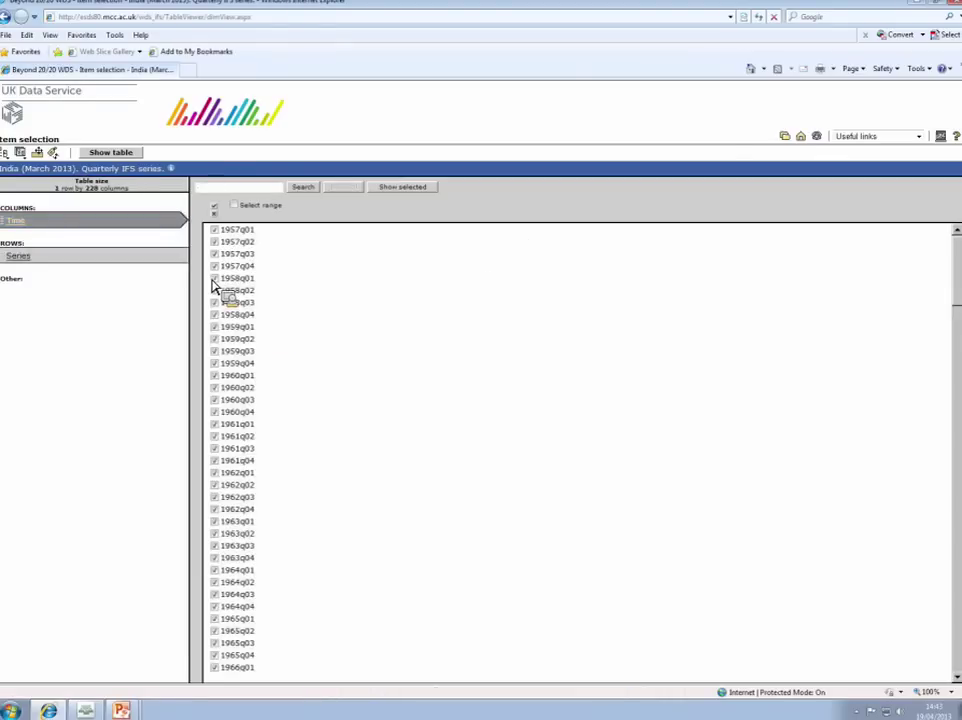
left_click(214, 214)
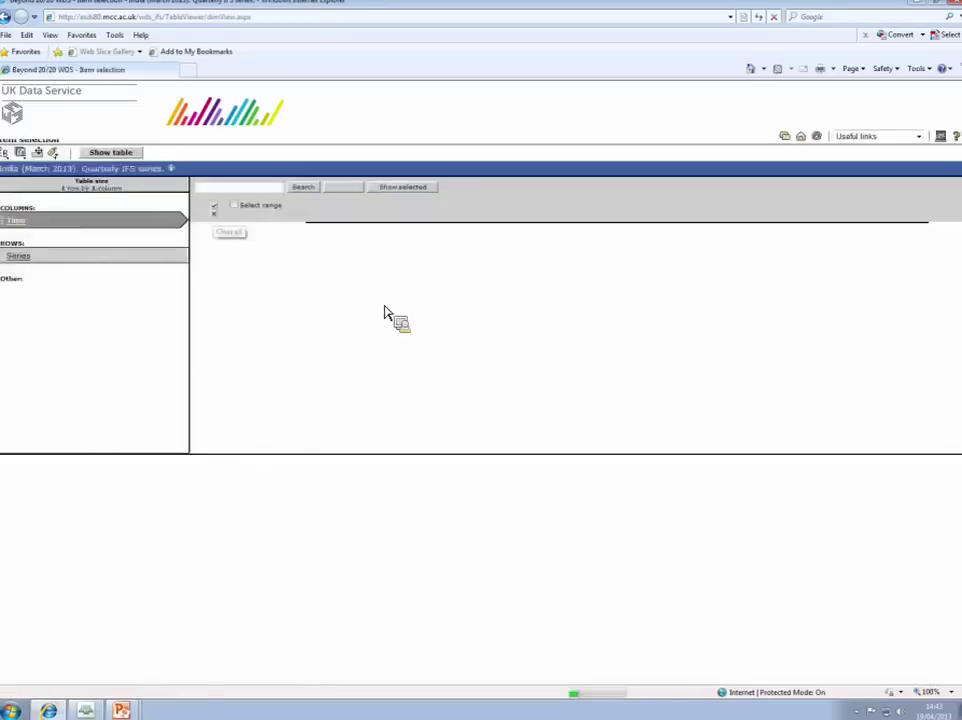
scroll(390, 320, "down", 10)
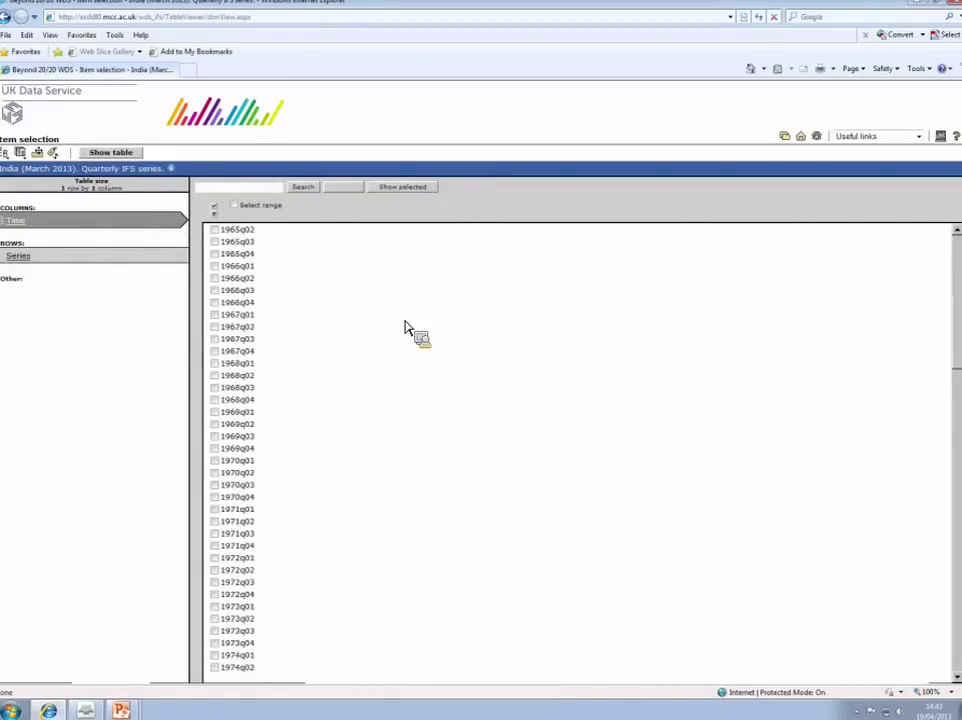
left_click_drag(957, 372, 940, 697)
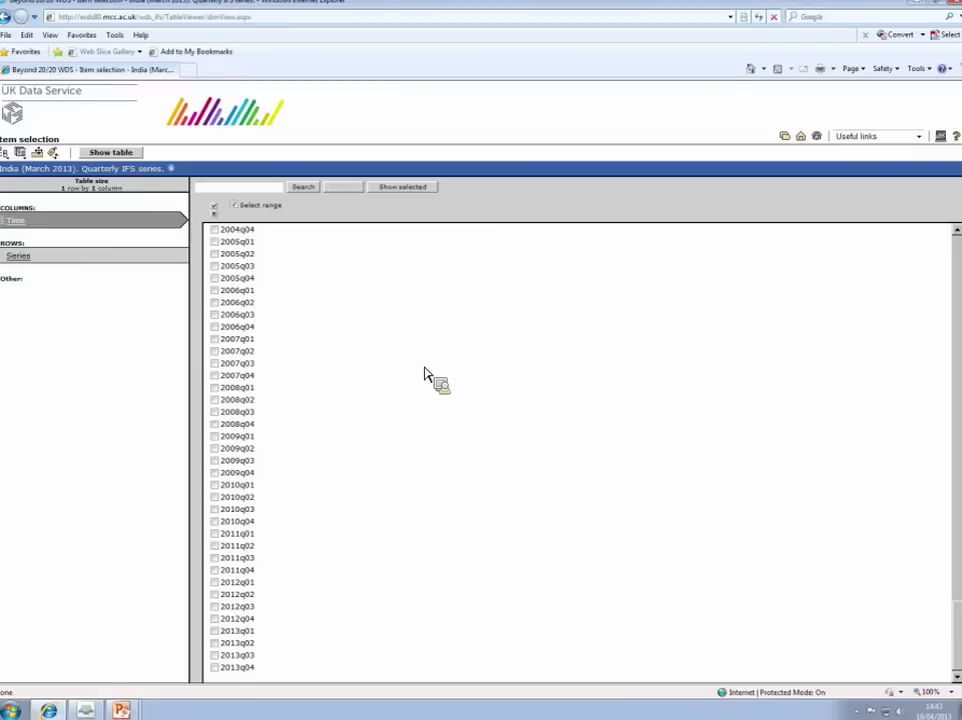
left_click(222, 340)
left_click(297, 649)
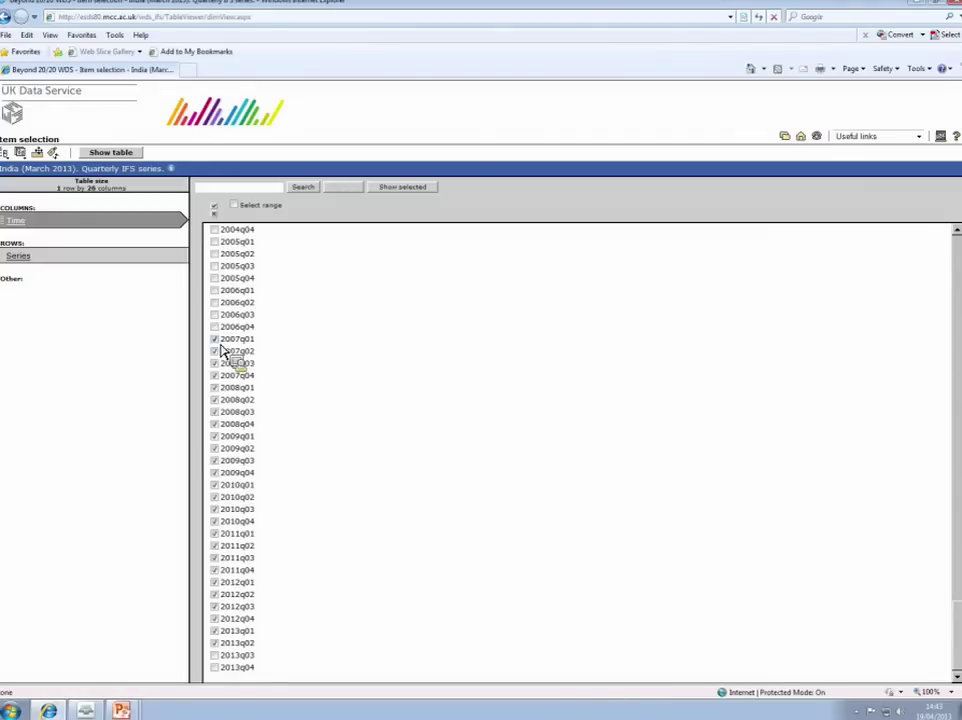
left_click_drag(224, 350, 110, 162)
Step: Show the India EXPORTS table and scroll across to the later quarters flagged (V)
left_click(110, 156)
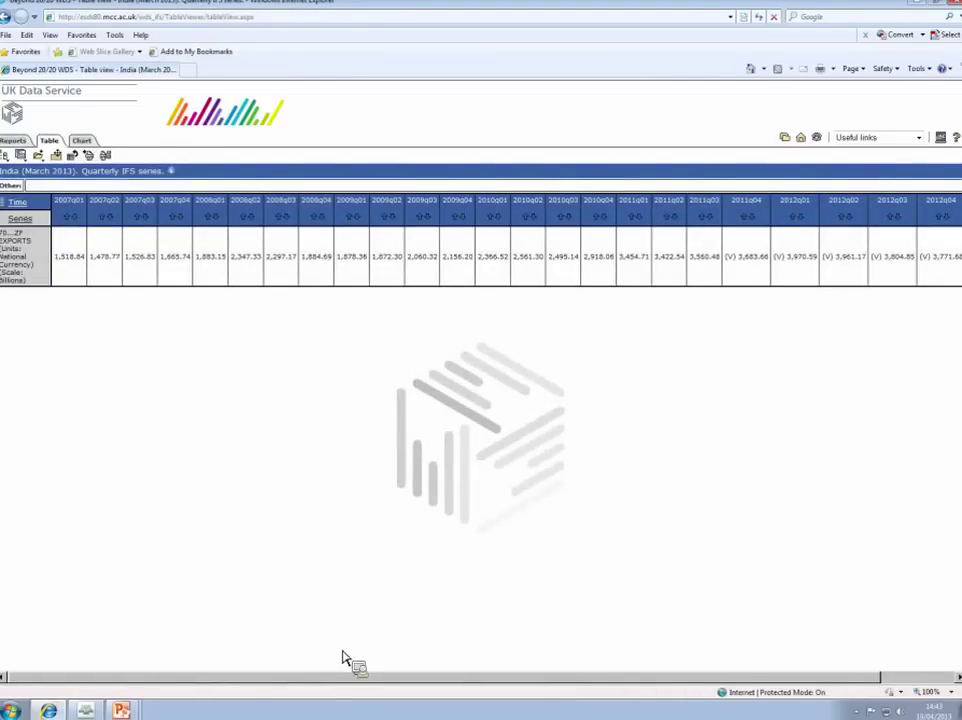
left_click_drag(337, 686, 389, 686)
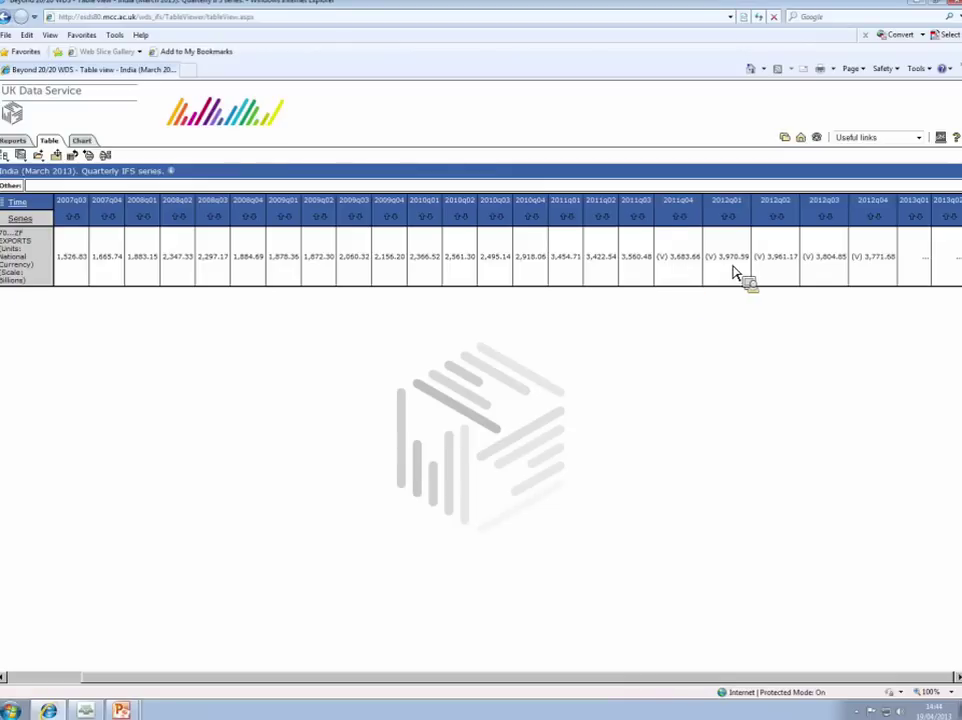
mouse_move(731, 273)
mouse_move(673, 281)
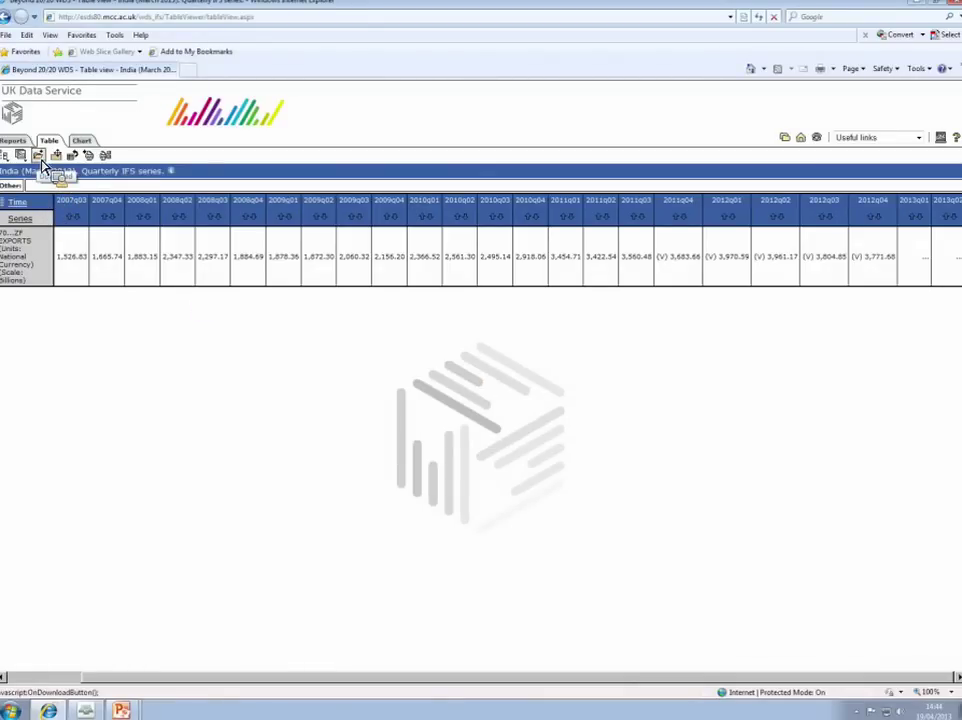
left_click(40, 160)
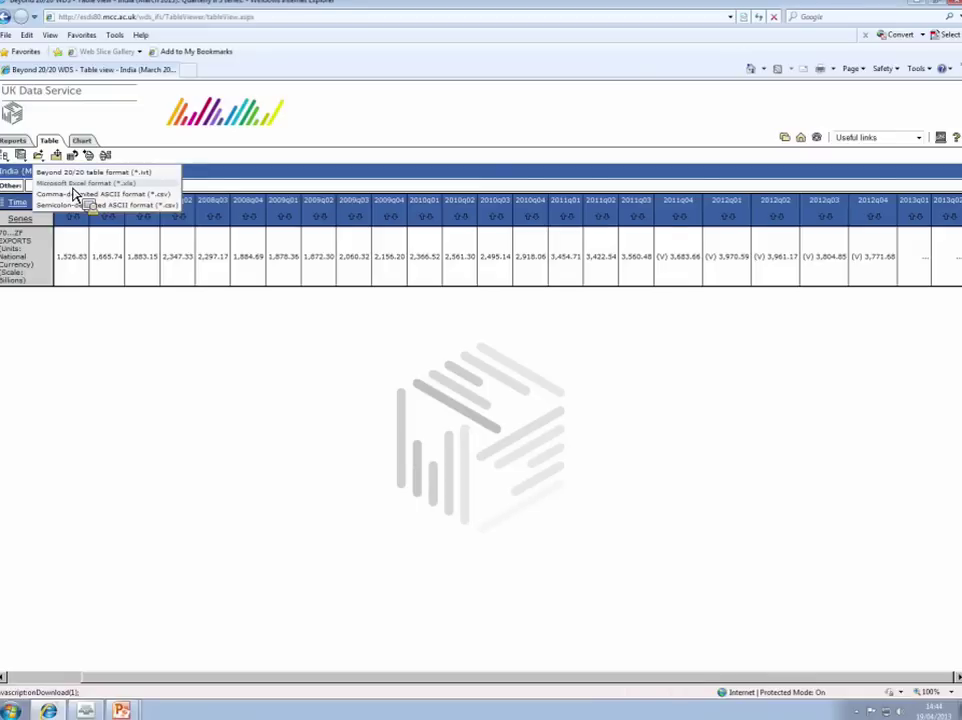
left_click_drag(72, 193, 100, 424)
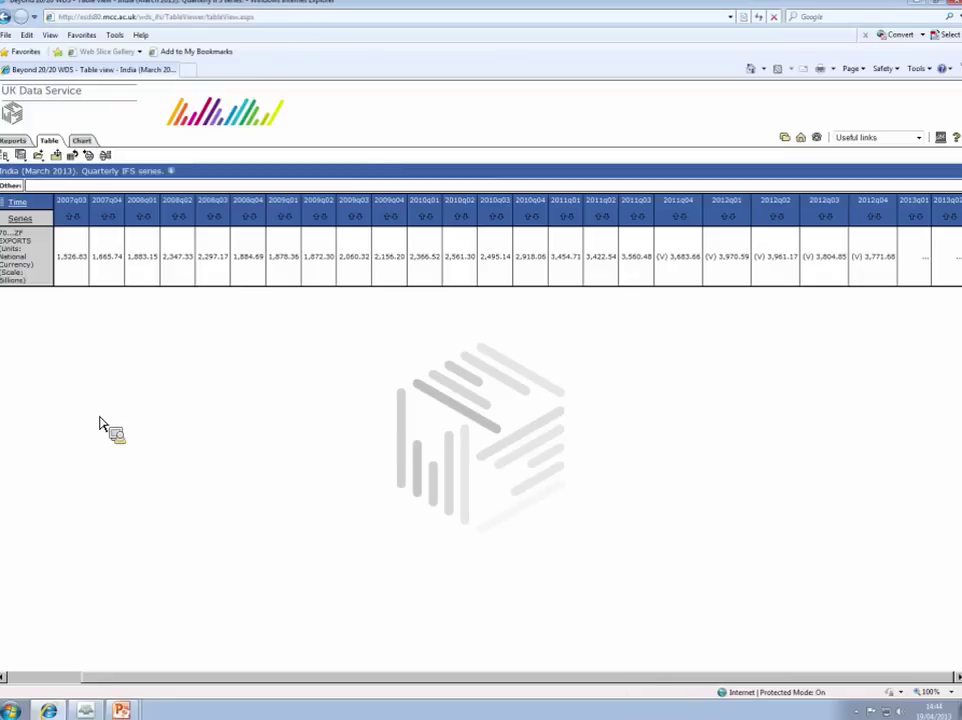
Step: Go through Key data and International macrodata to the World Bank WDI 1960-2012 record
left_click_drag(100, 424, 22, 98)
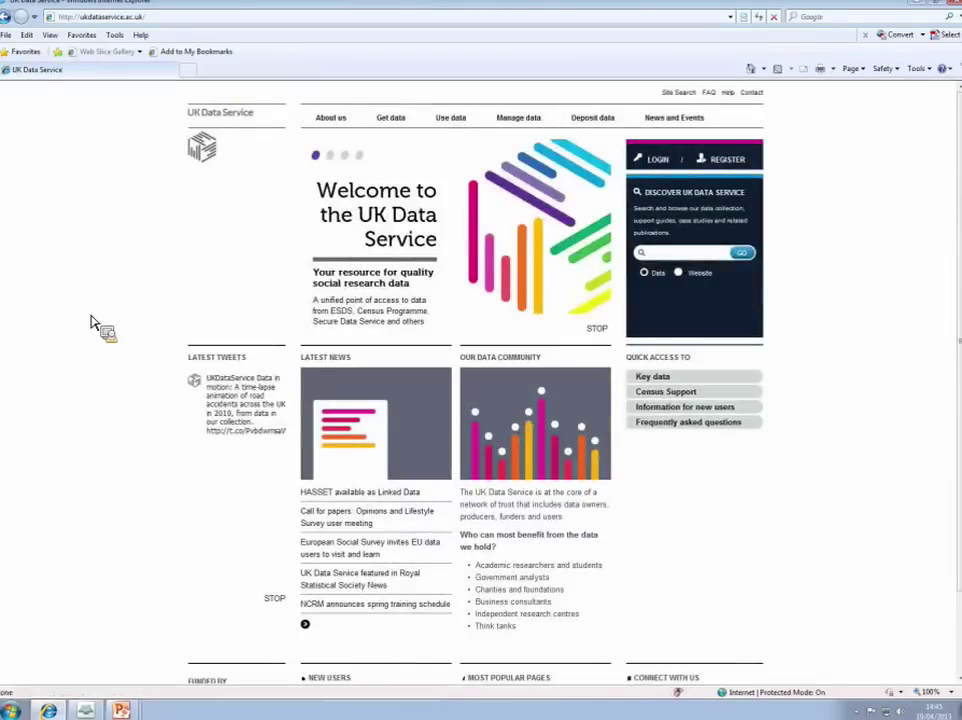
left_click_drag(91, 322, 380, 135)
left_click(340, 147)
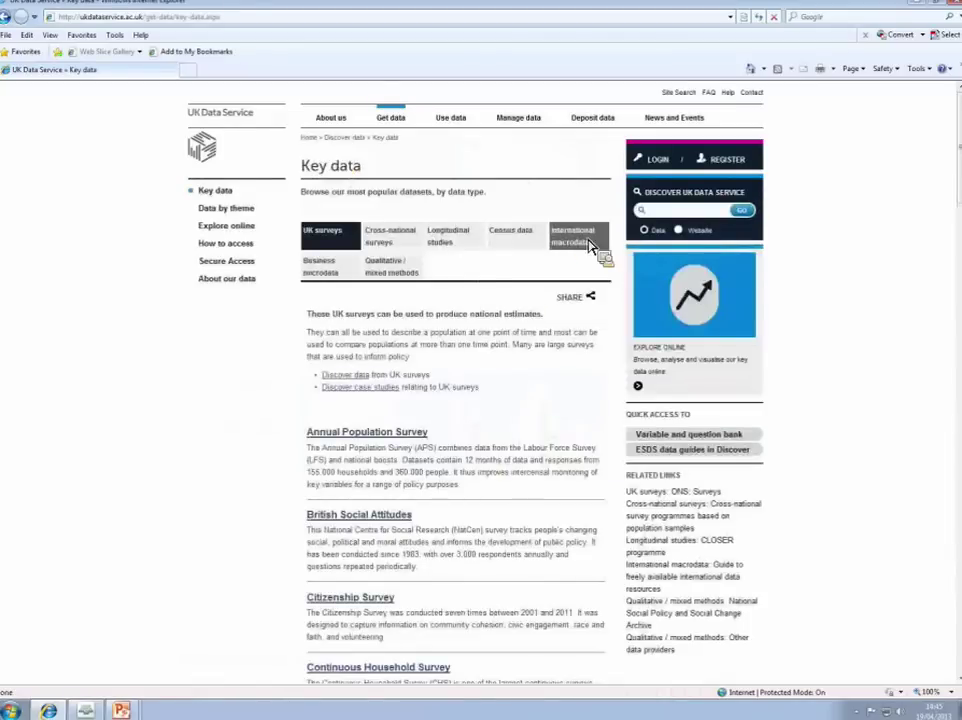
left_click(590, 246)
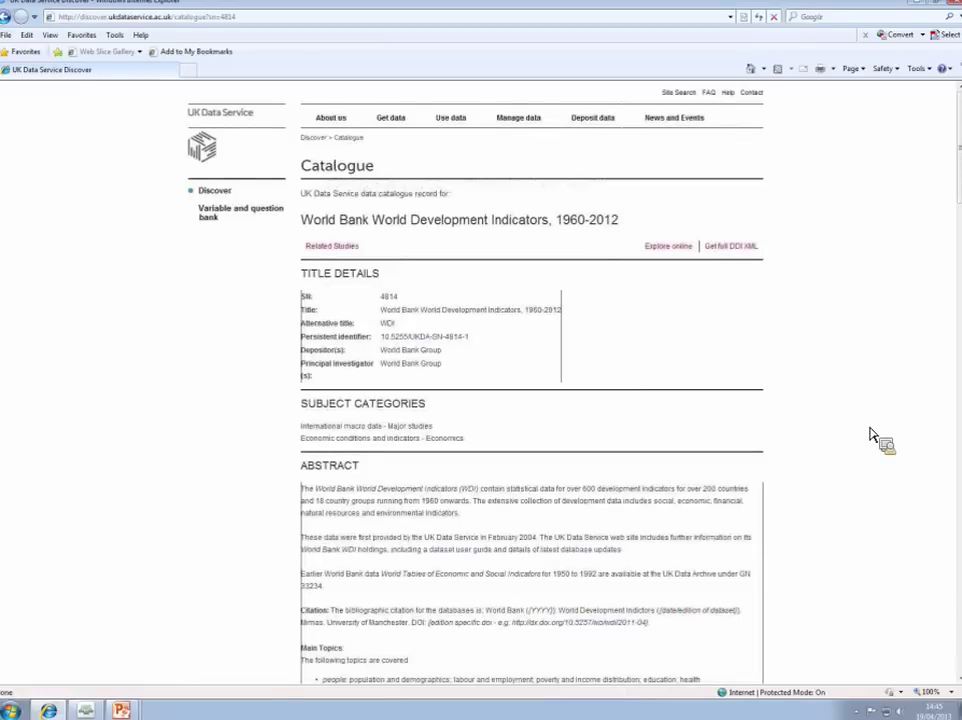
Step: Scroll the WDI catalogue record and follow Explore online to the UKDS.Stat beta page
scroll(870, 435, "down", 3)
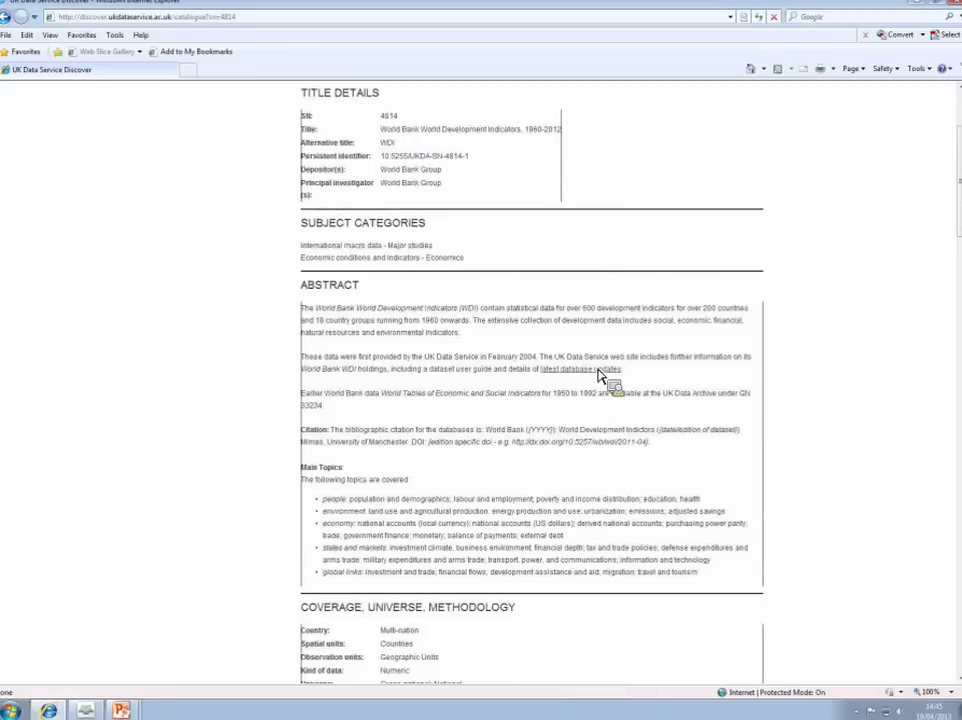
left_click_drag(540, 358, 849, 348)
left_click_drag(849, 350, 658, 255)
scroll(391, 354, "down", 2)
scroll(442, 387, "down", 2)
scroll(449, 444, "up", 6)
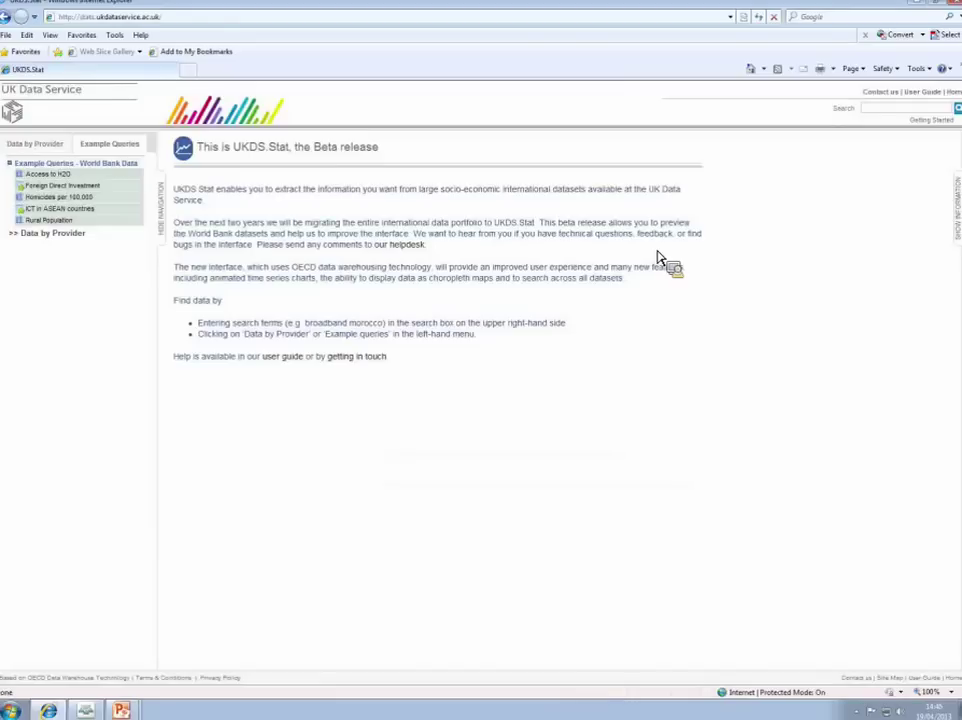
Step: Under Data by Provider, open World Bank > World Development Indicators > WDI - Latest data
left_click_drag(268, 166, 343, 158)
left_click(369, 192)
left_click(40, 238)
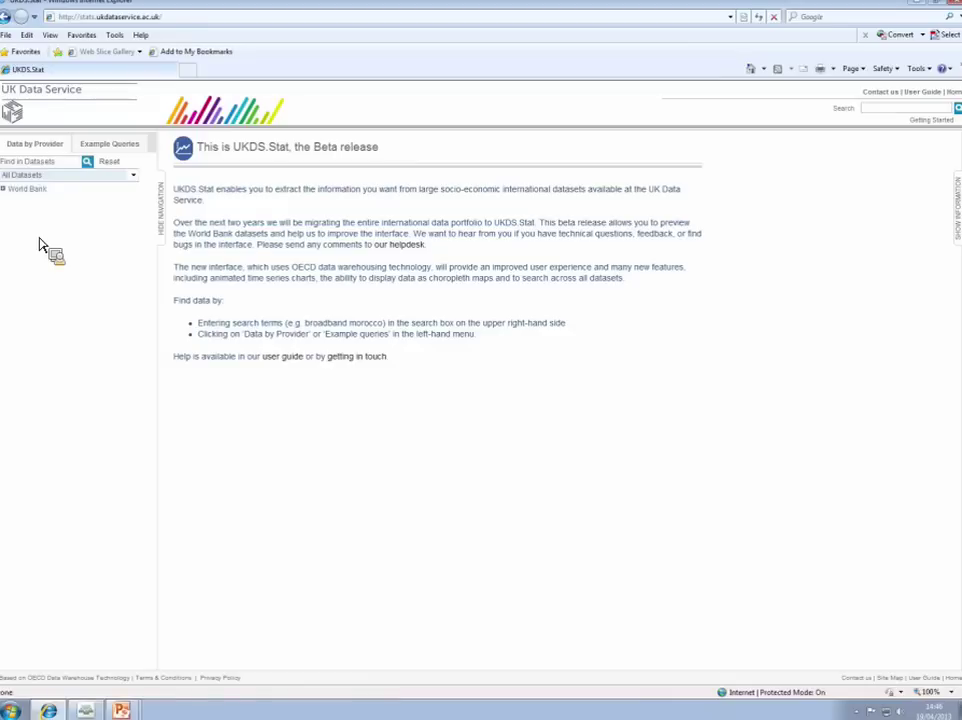
left_click(30, 190)
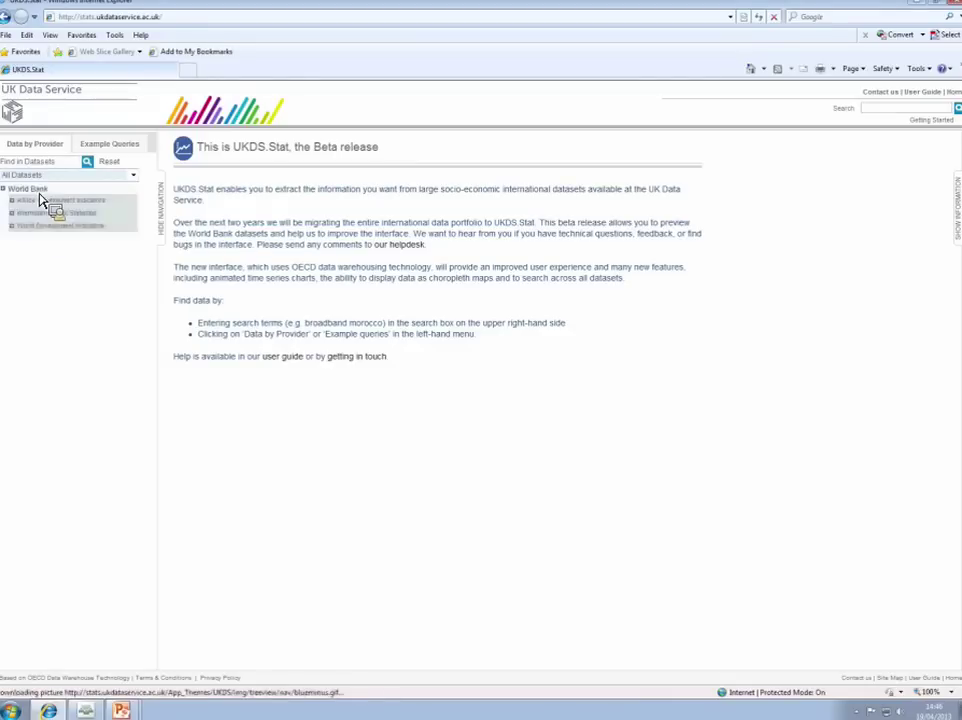
left_click(52, 226)
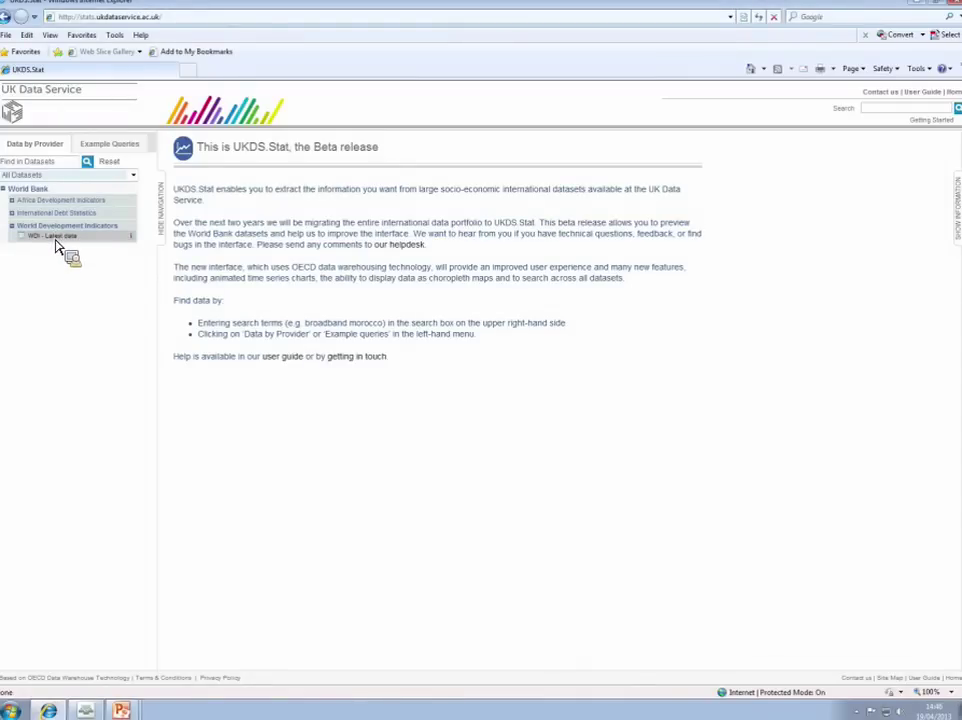
left_click(57, 237)
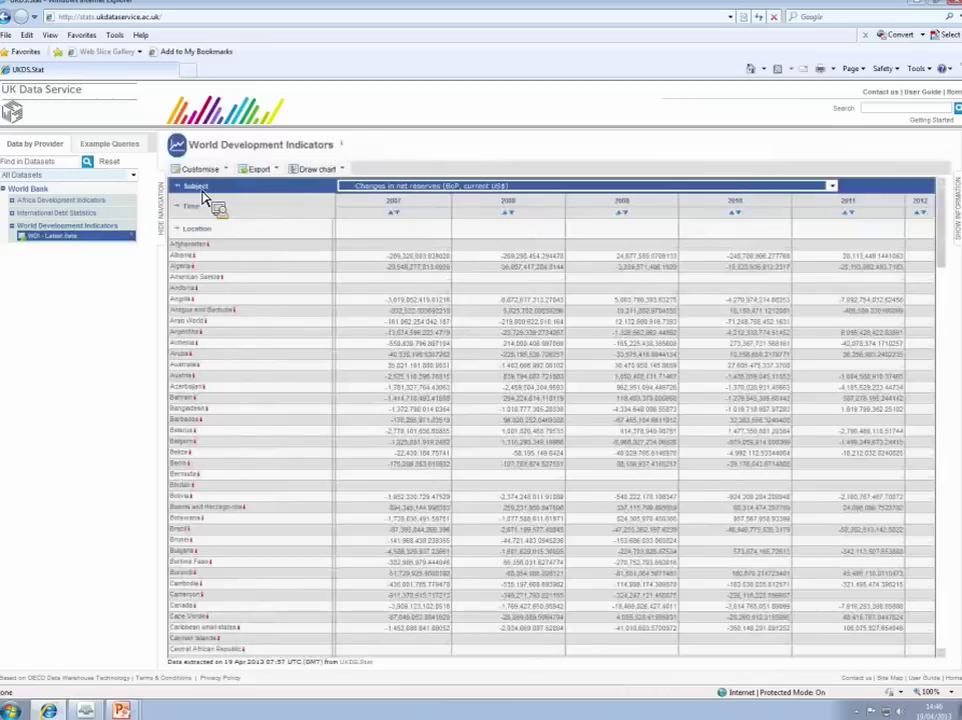
Step: Unselect all subjects and search the subject list for 'consumer price'
left_click_drag(197, 233, 266, 220)
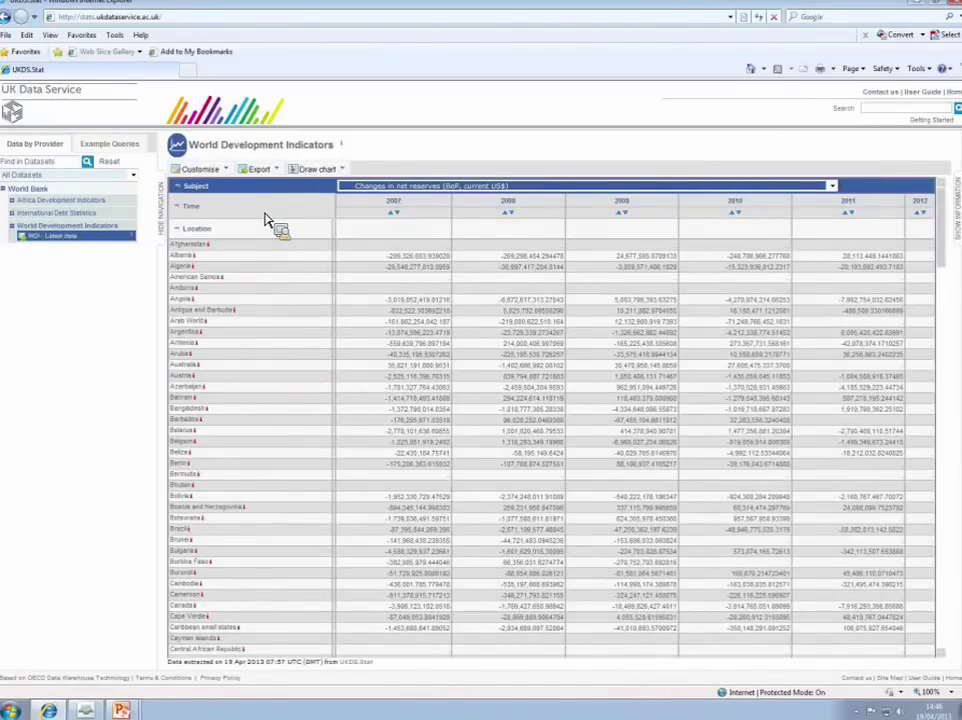
left_click_drag(266, 220, 193, 194)
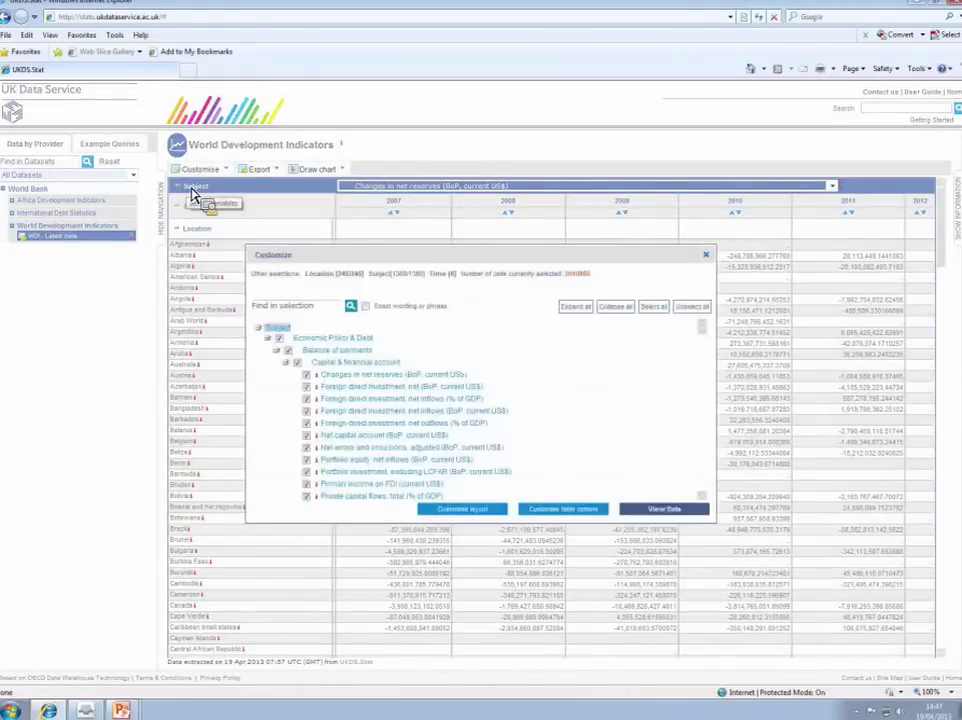
left_click(690, 307)
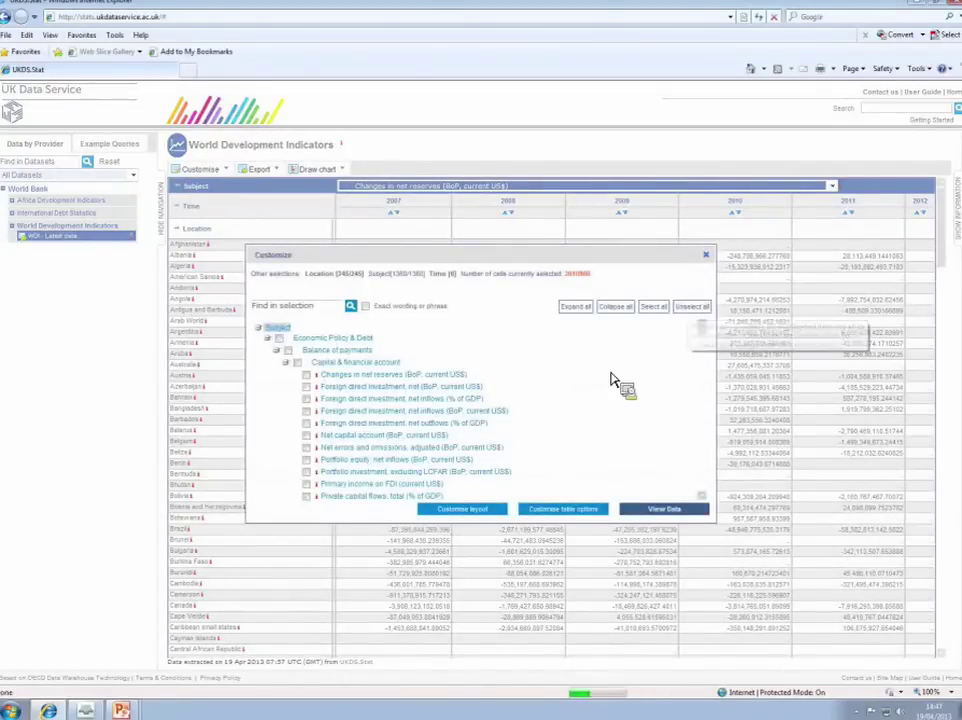
left_click(313, 306)
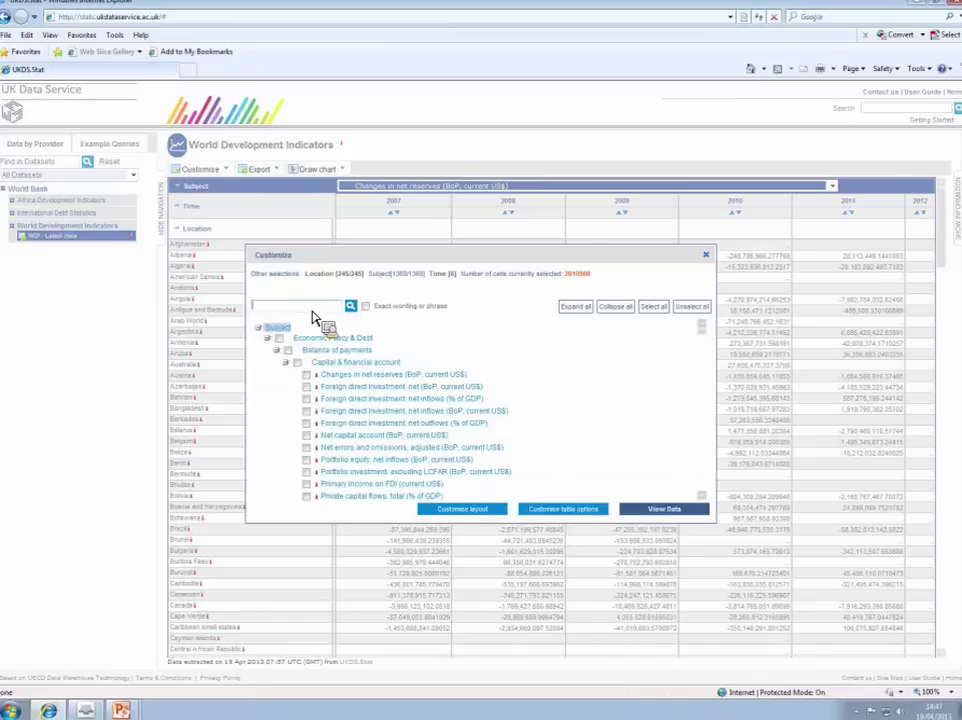
type("consumer price")
left_click(350, 306)
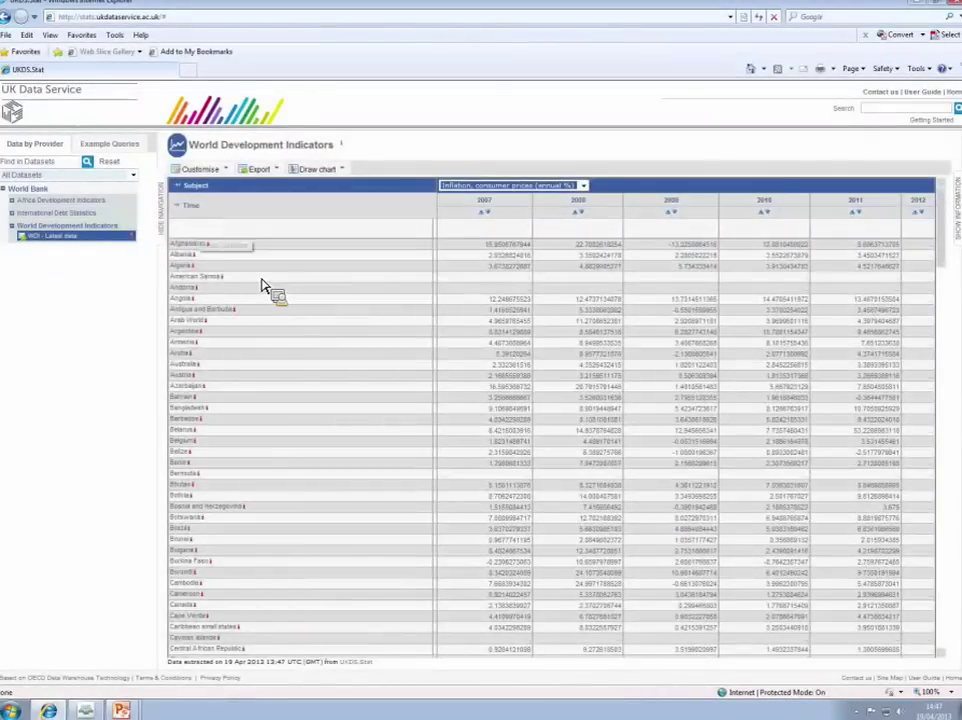
Step: Unselect all locations, tick only China, and apply the selection
left_click(200, 236)
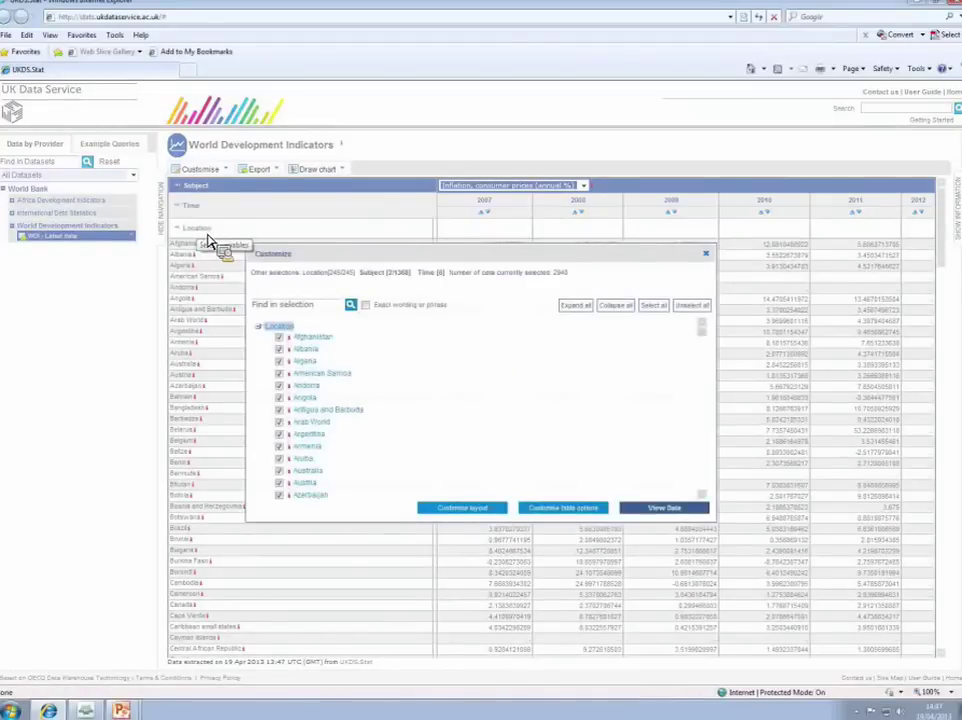
left_click(691, 308)
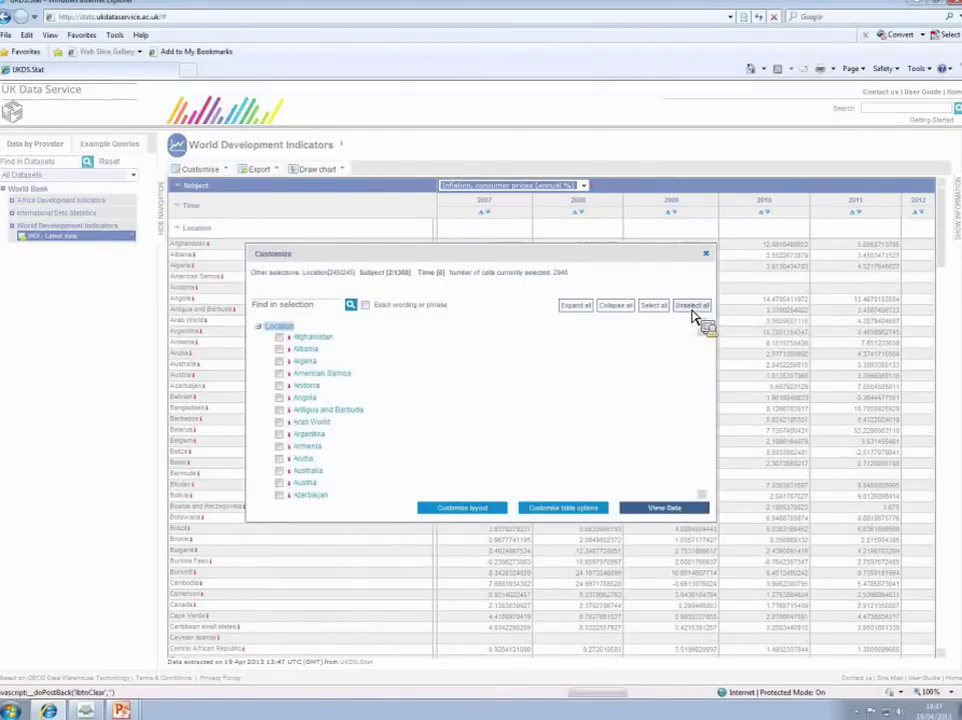
left_click_drag(702, 333, 708, 358)
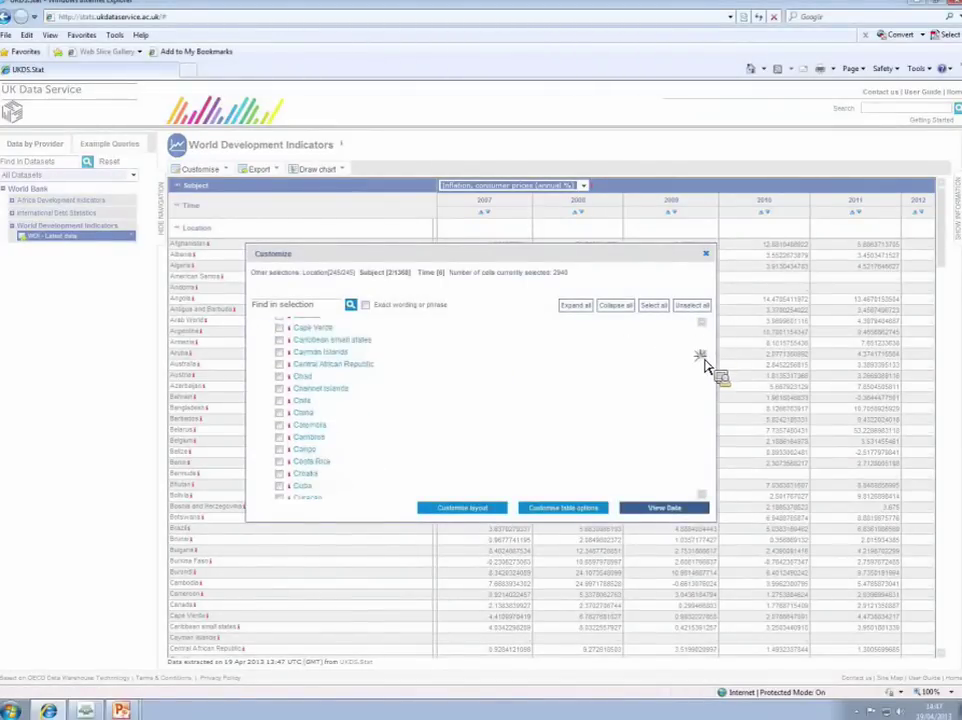
left_click(281, 401)
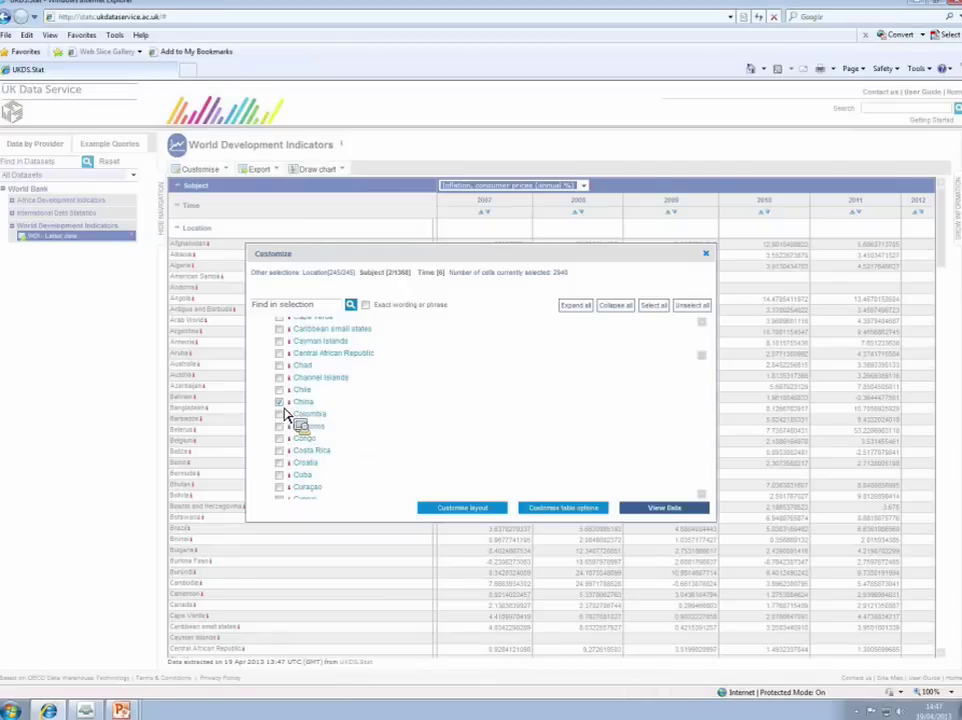
left_click_drag(289, 428, 295, 413)
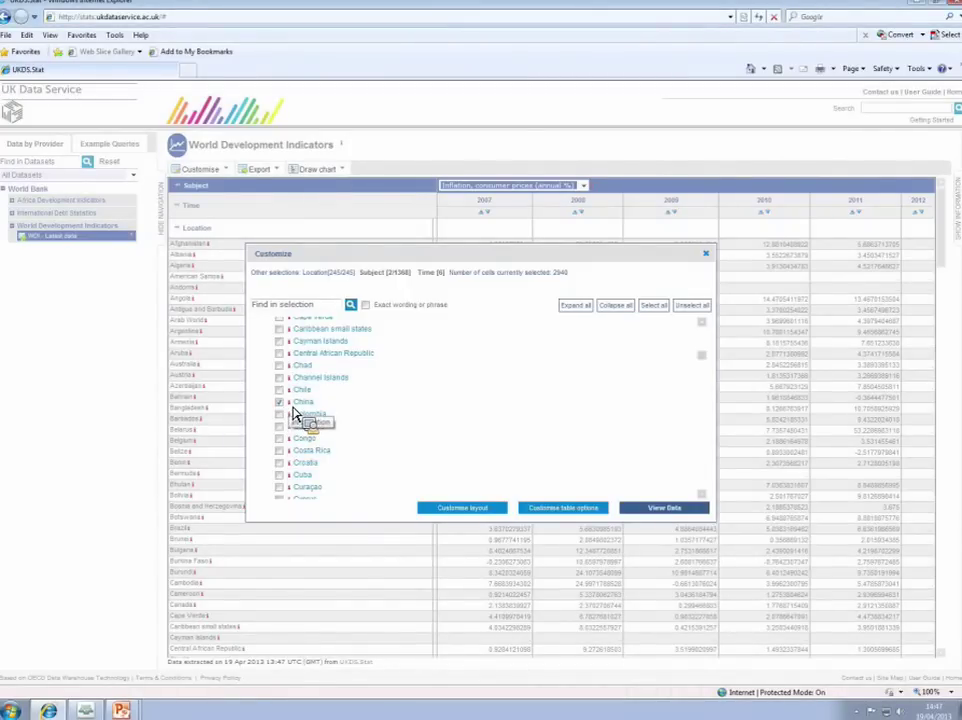
left_click_drag(295, 413, 295, 413)
left_click_drag(295, 413, 420, 425)
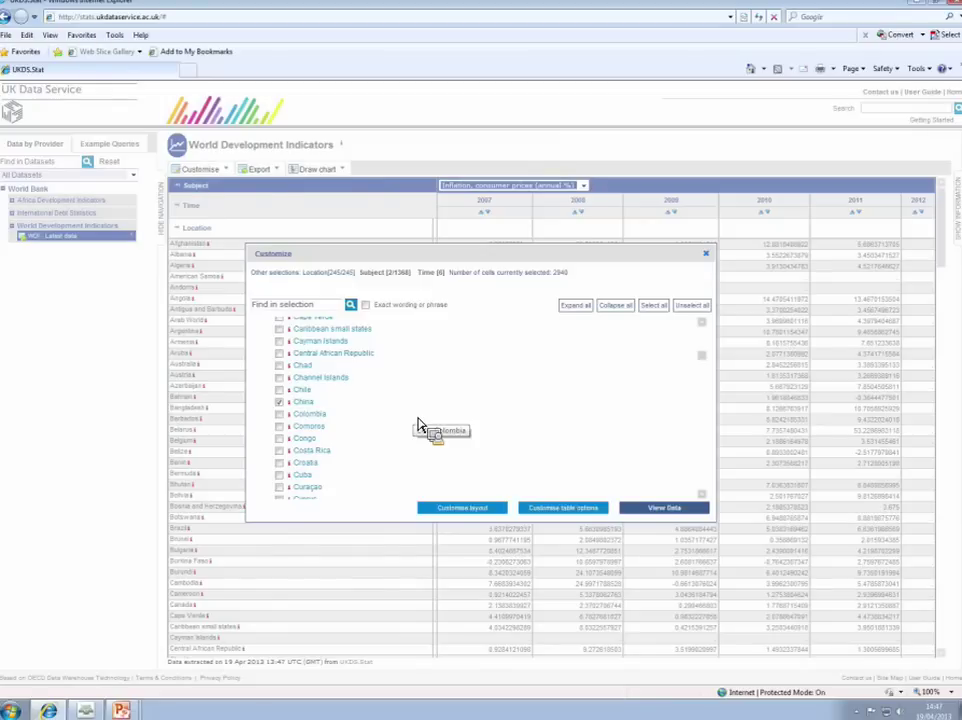
left_click_drag(419, 425, 293, 412)
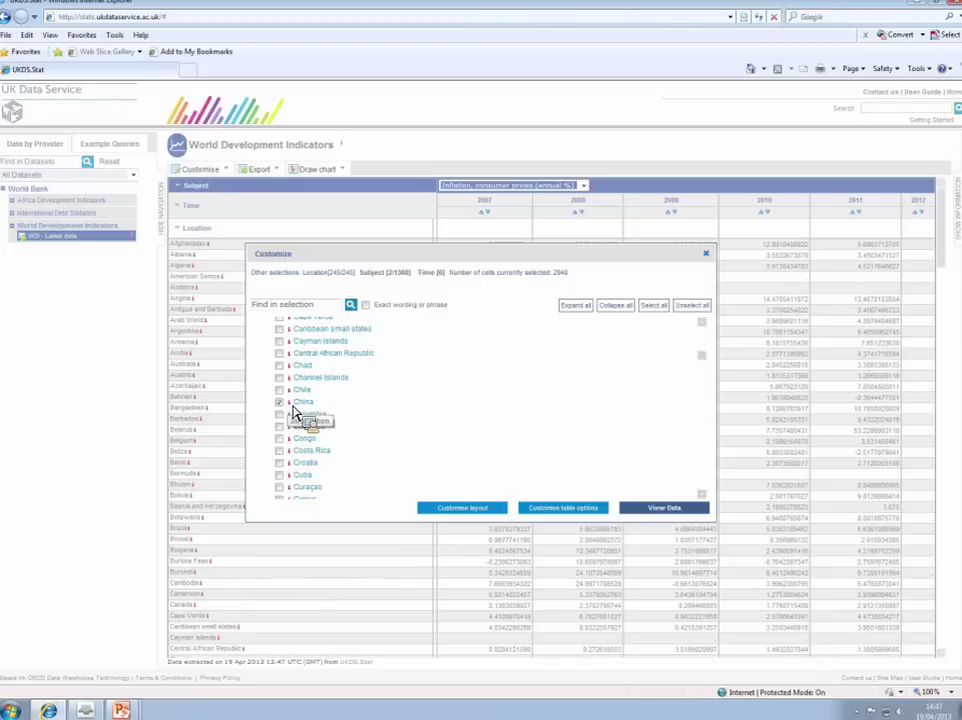
left_click_drag(293, 411, 294, 412)
left_click_drag(293, 411, 487, 412)
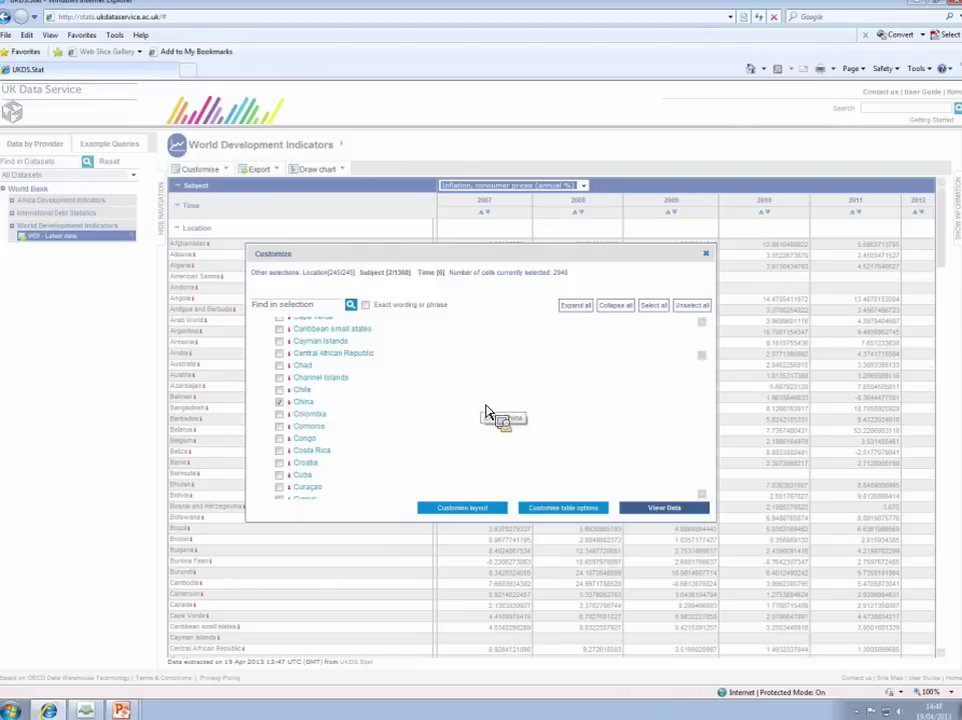
left_click_drag(487, 412, 655, 515)
left_click(655, 515)
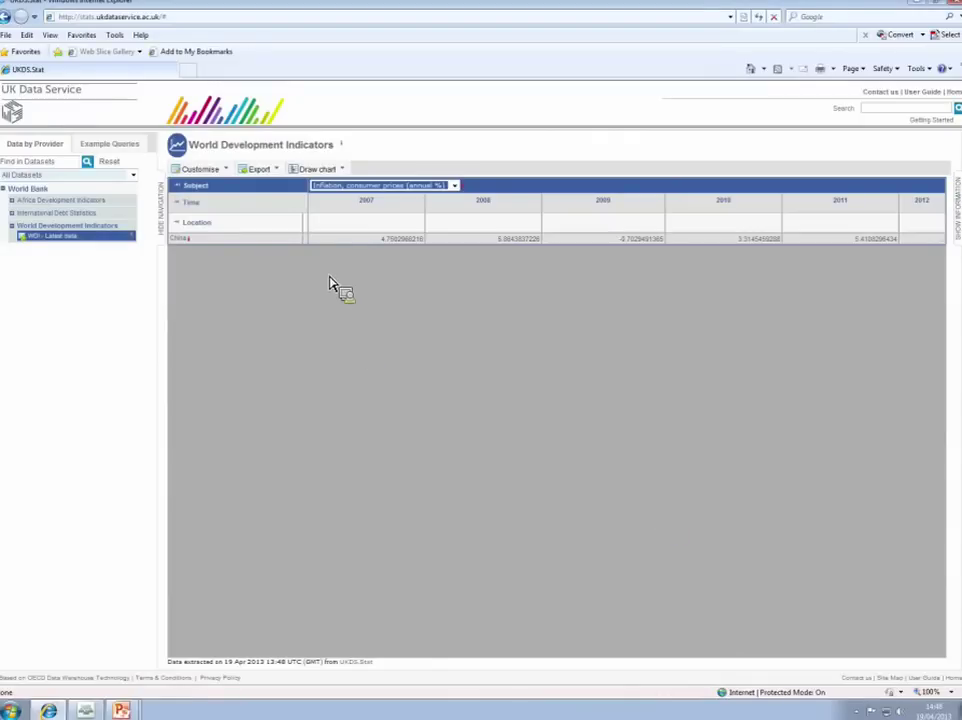
Step: Change the start year to 2000 so the table covers 2000–2012
left_click(453, 186)
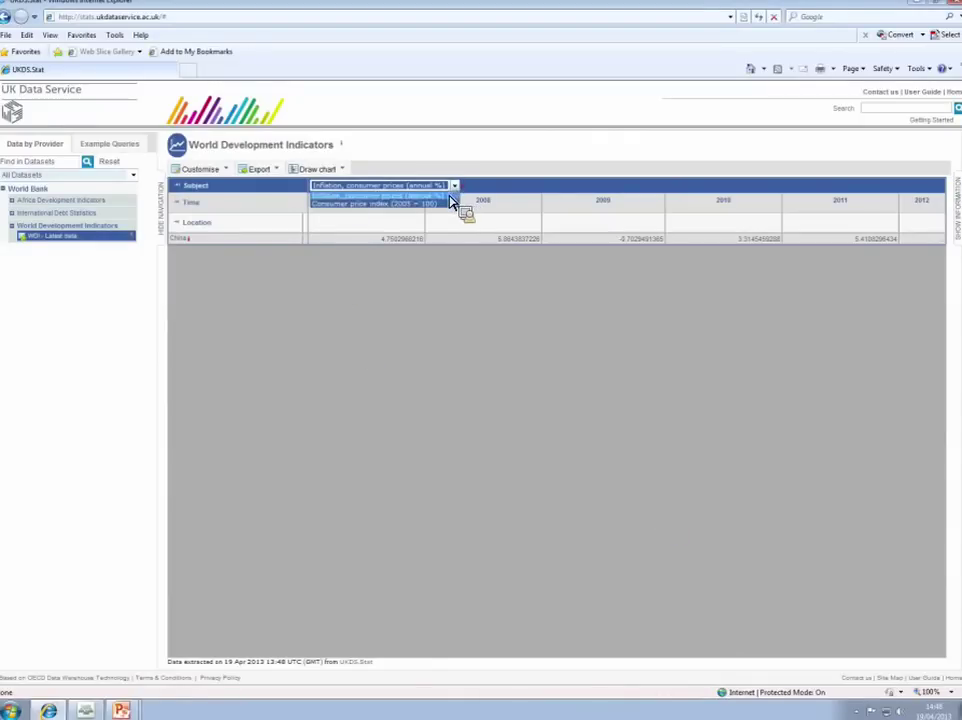
left_click(420, 195)
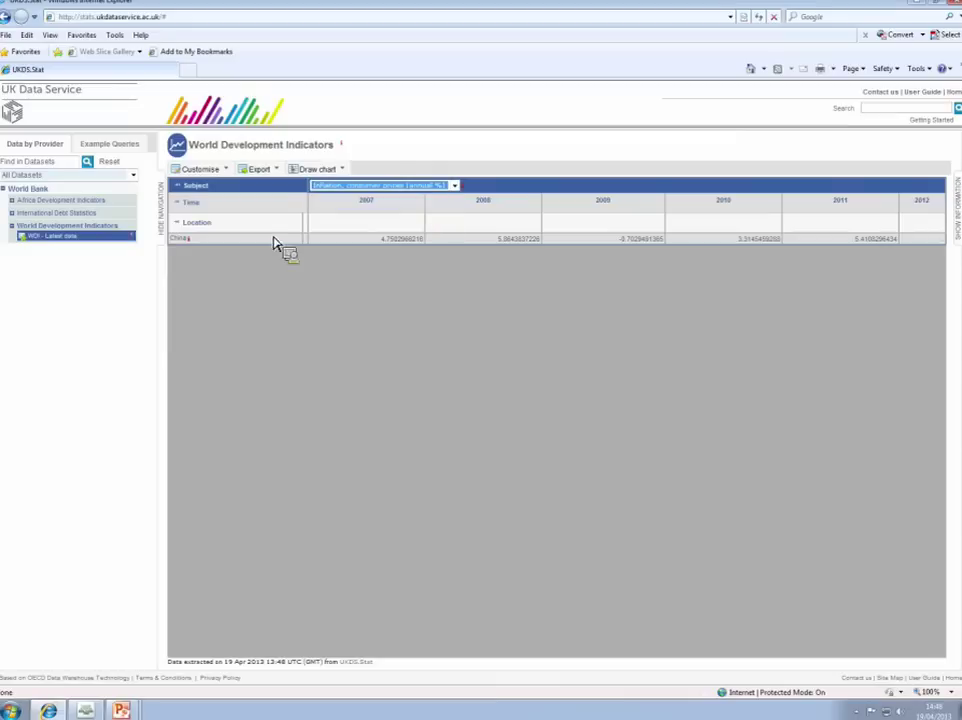
left_click(192, 212)
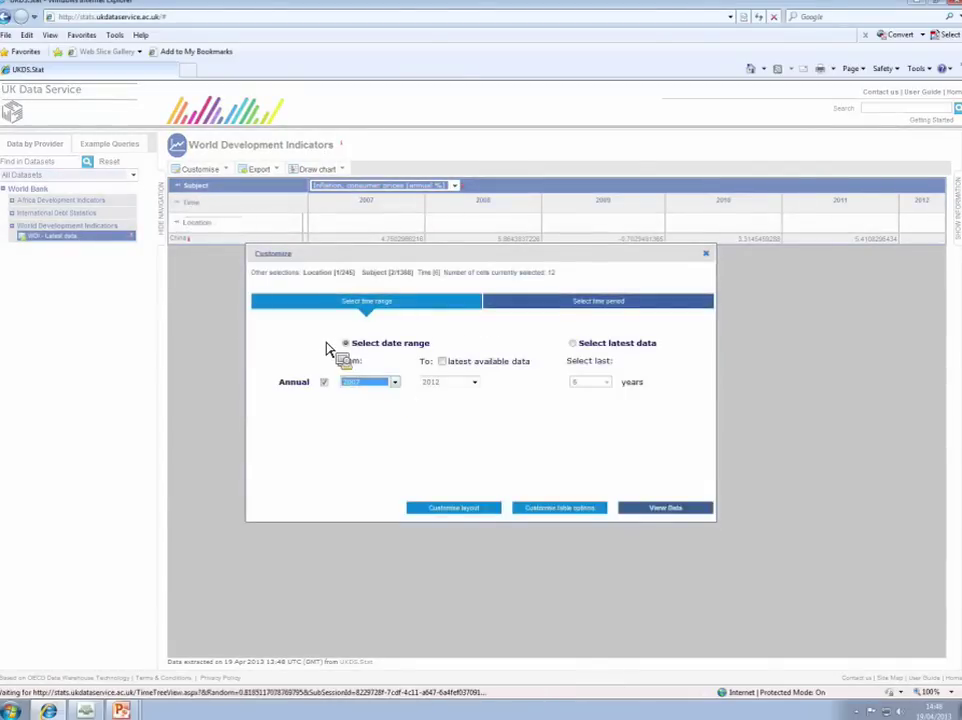
left_click(395, 382)
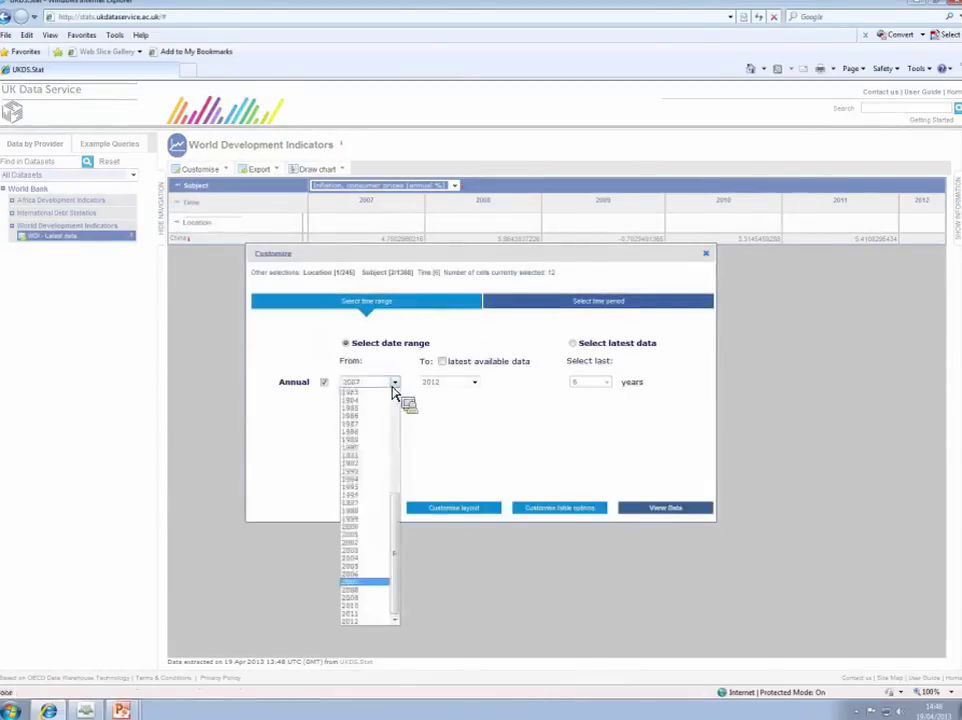
left_click(370, 526)
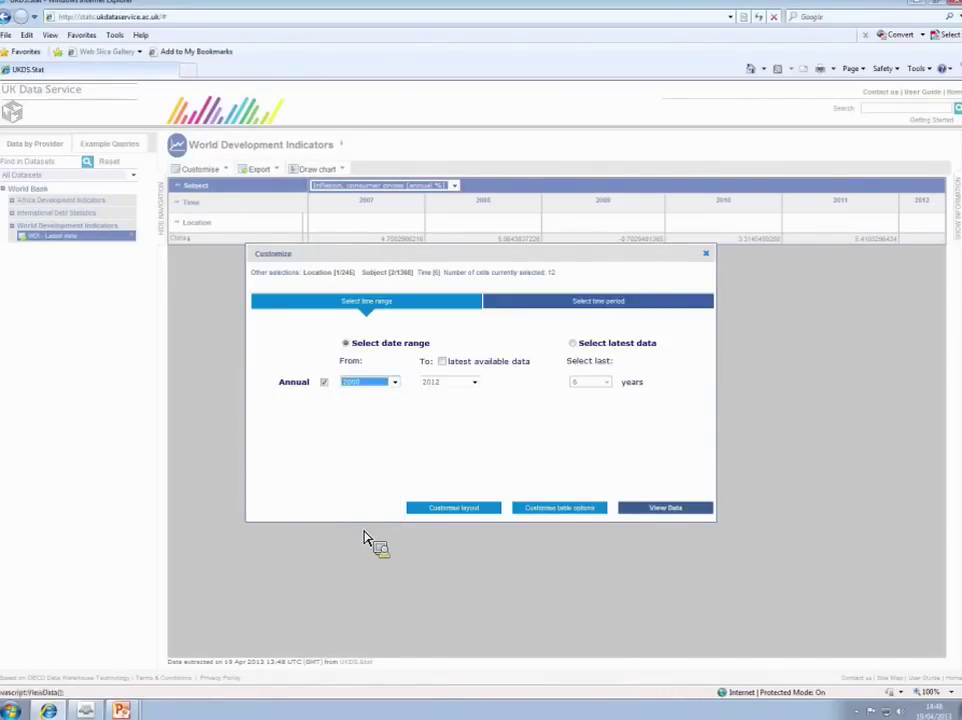
left_click(658, 510)
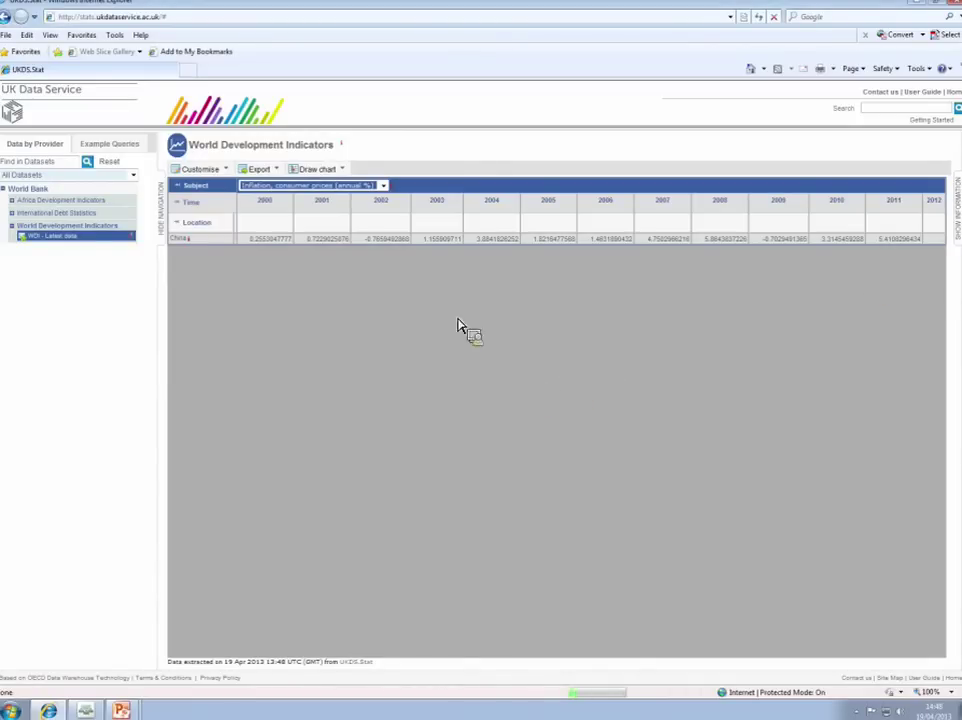
Step: Preview Consumer price index (2005 = 100), switch back to inflation, and export the table
left_click(383, 186)
left_click(396, 203)
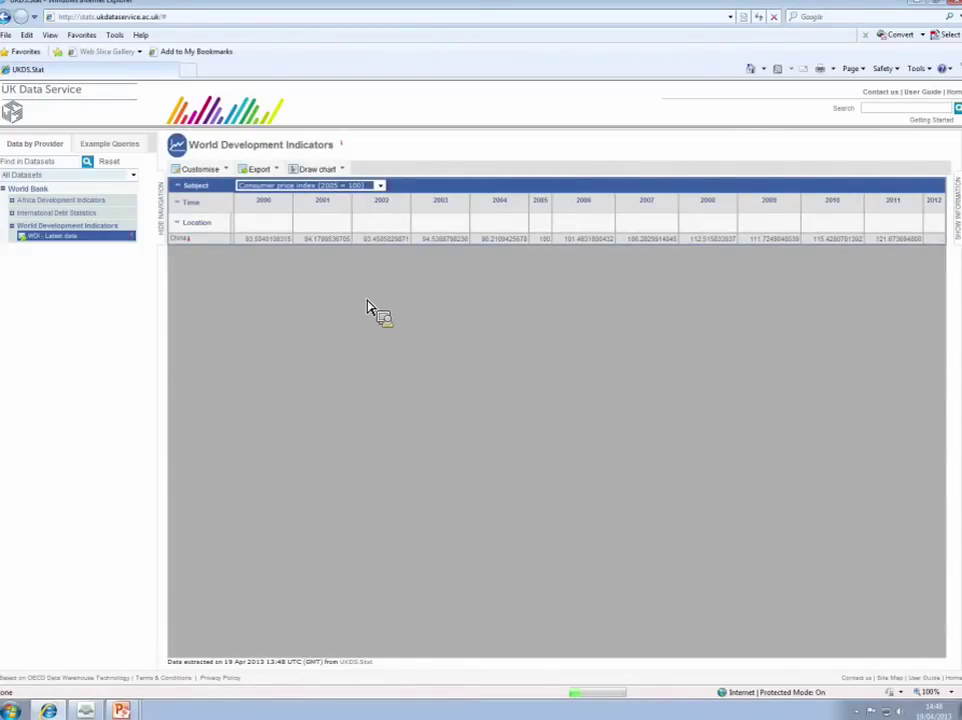
left_click(258, 169)
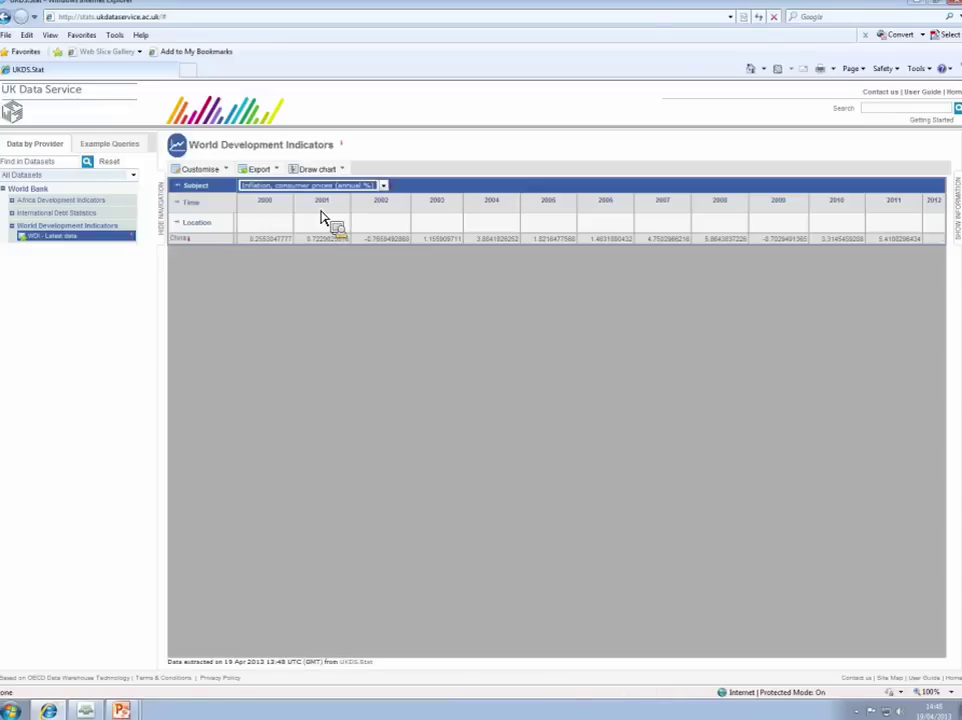
left_click(260, 169)
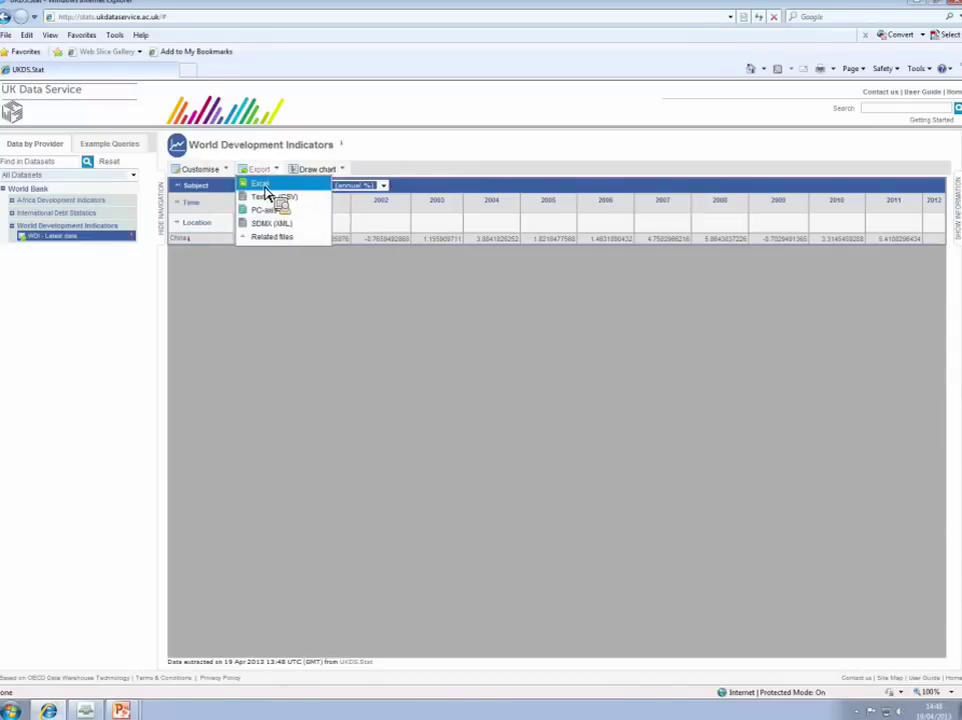
left_click(268, 196)
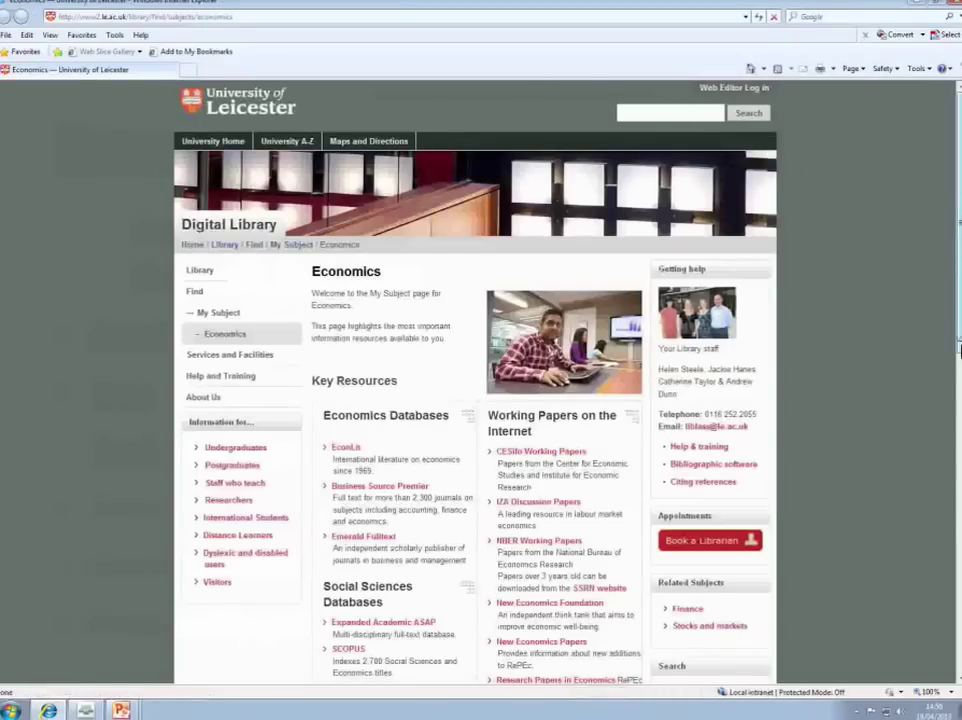
Step: Scroll the Economics subject page down to the Macroeconomic data resources such as Bloomberg and Datastream
left_click_drag(958, 350, 958, 527)
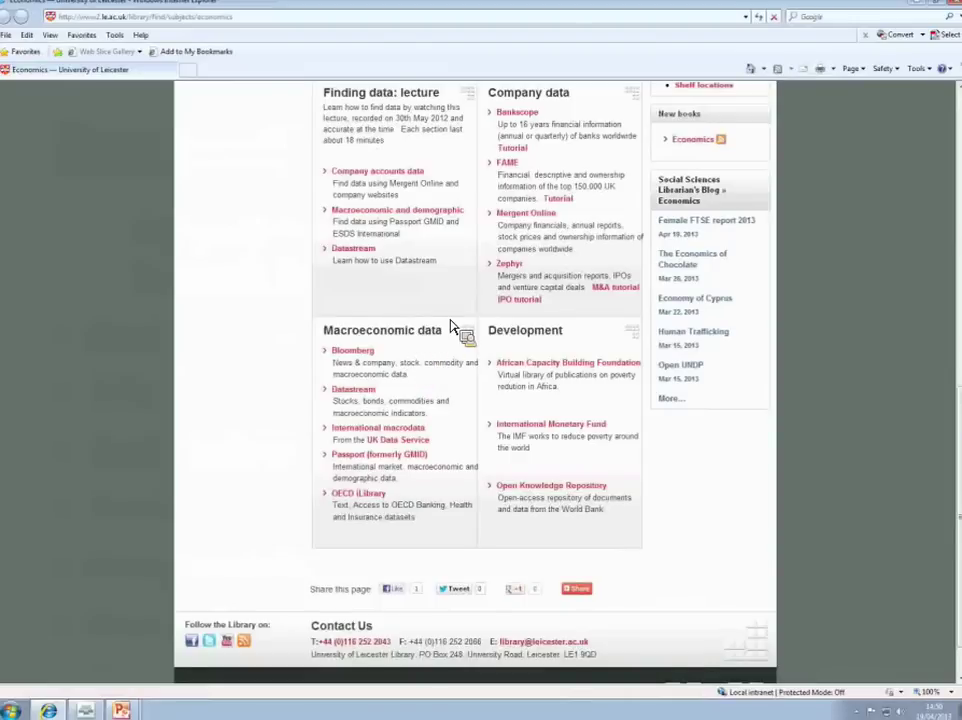
Step: Open Bloomberg from the Macroeconomic data list and scroll to its availability and getting-started details
scroll(450, 325, "down", 1)
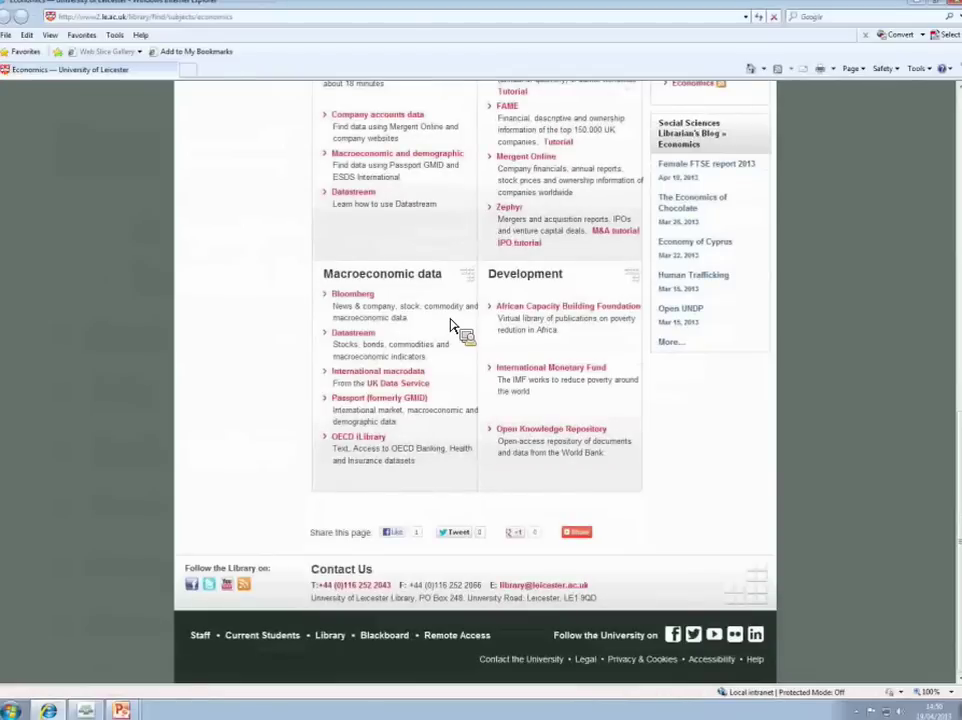
left_click(354, 297)
scroll(530, 366, "down", 2)
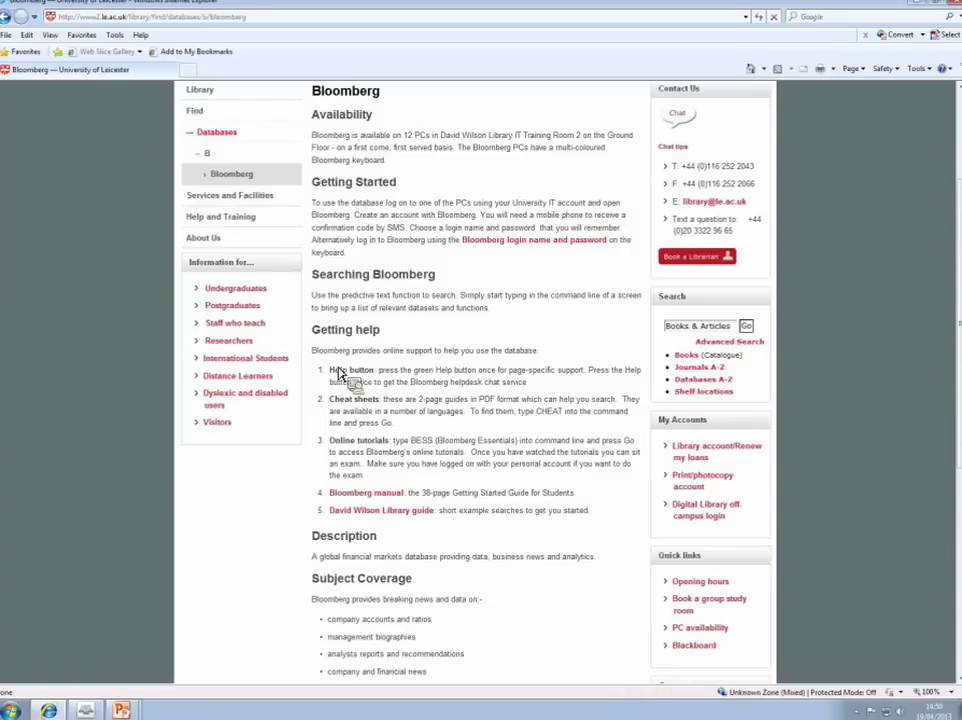
double_click(342, 374)
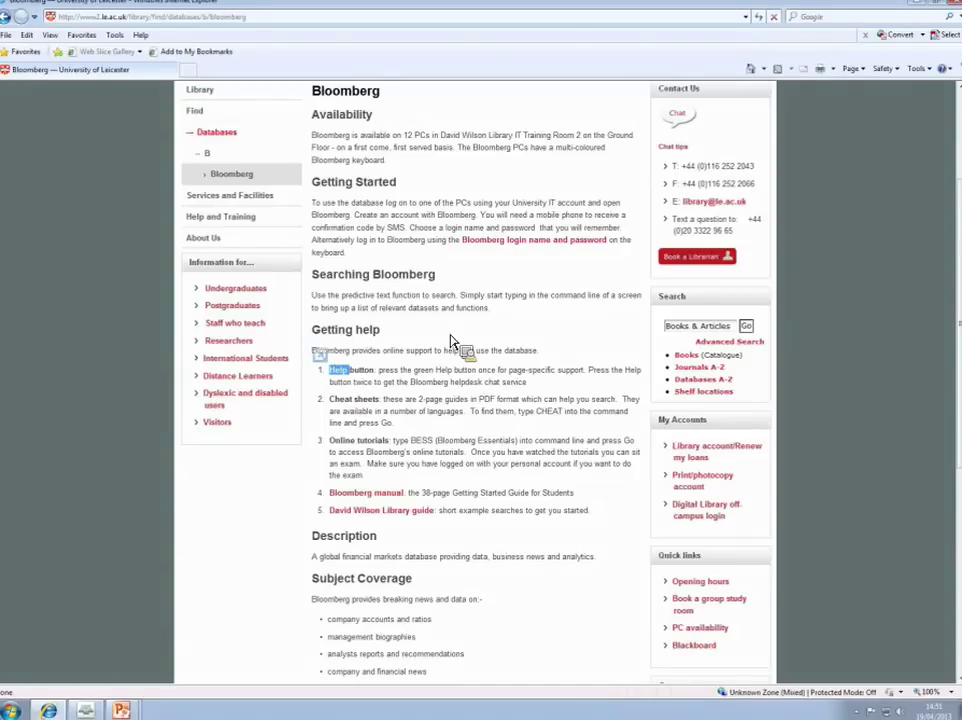
left_click(407, 382)
double_click(338, 376)
Step: Open the David Wilson Library quick guide to Bloomberg and highlight its Stock prices heading
left_click(400, 517)
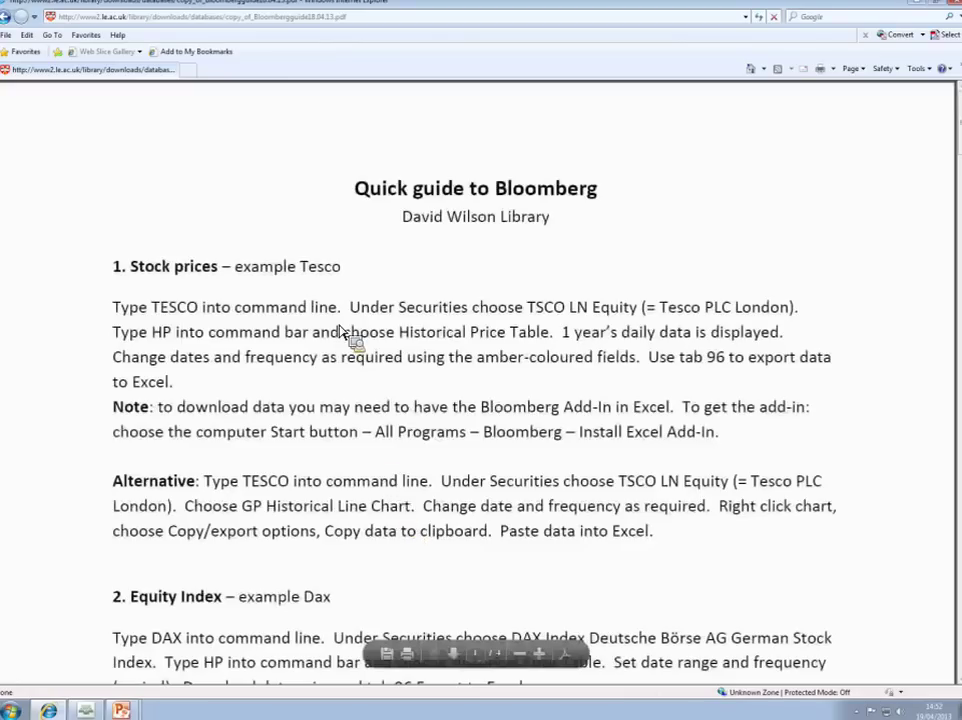
left_click_drag(131, 267, 204, 279)
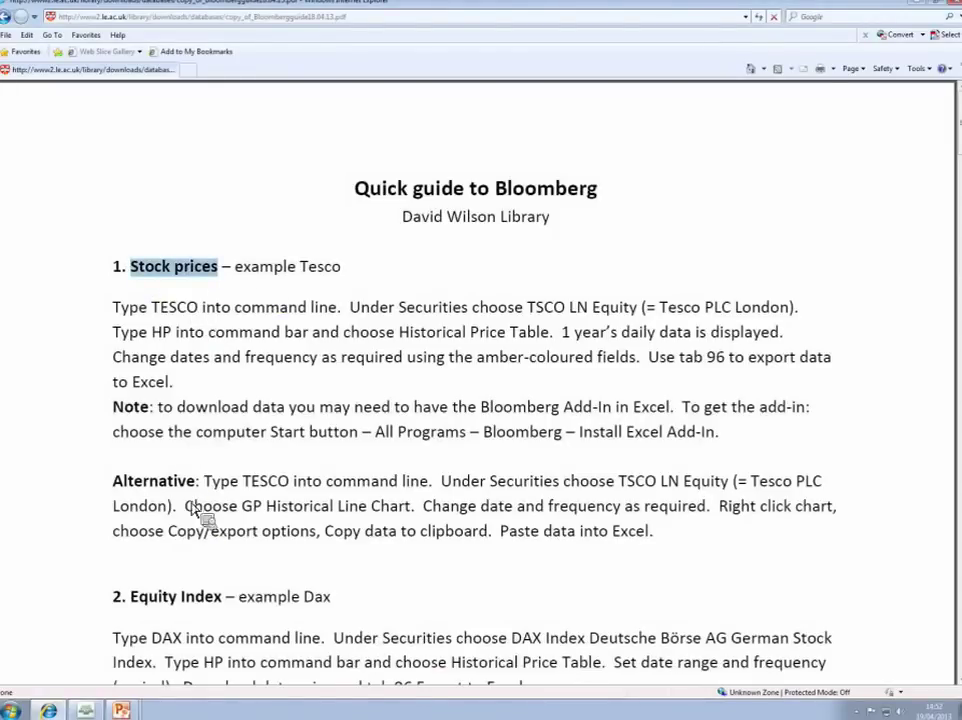
scroll(185, 380, "down", 1)
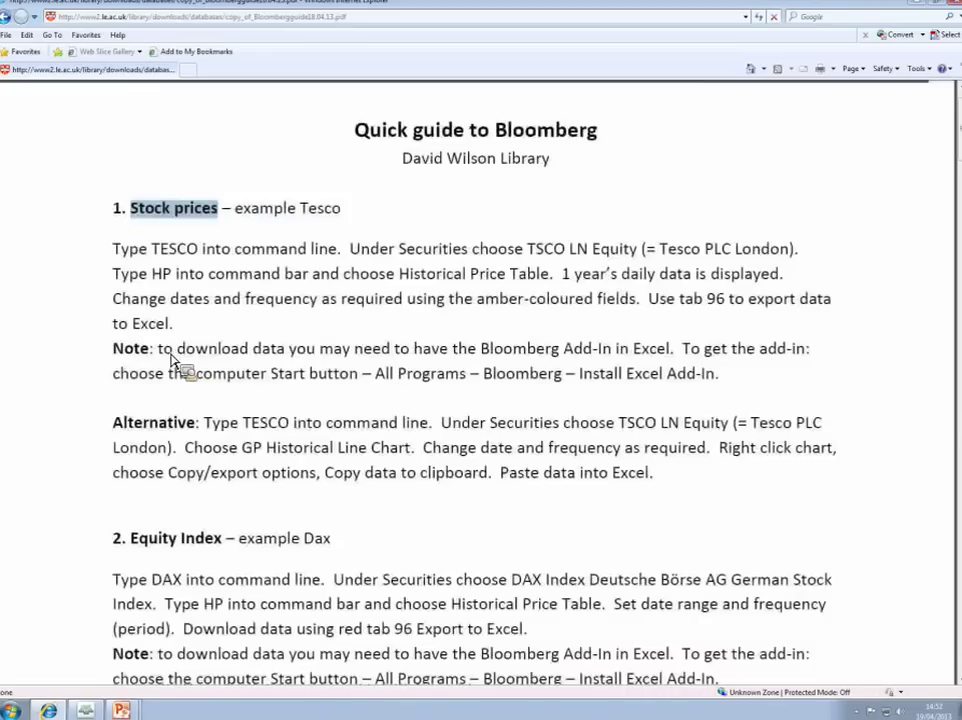
scroll(190, 365, "down", 3)
Step: Highlight the next section heading, read through the Beta and Company accounts examples, then close the PDF
left_click_drag(130, 366, 215, 370)
scroll(212, 382, "down", 2)
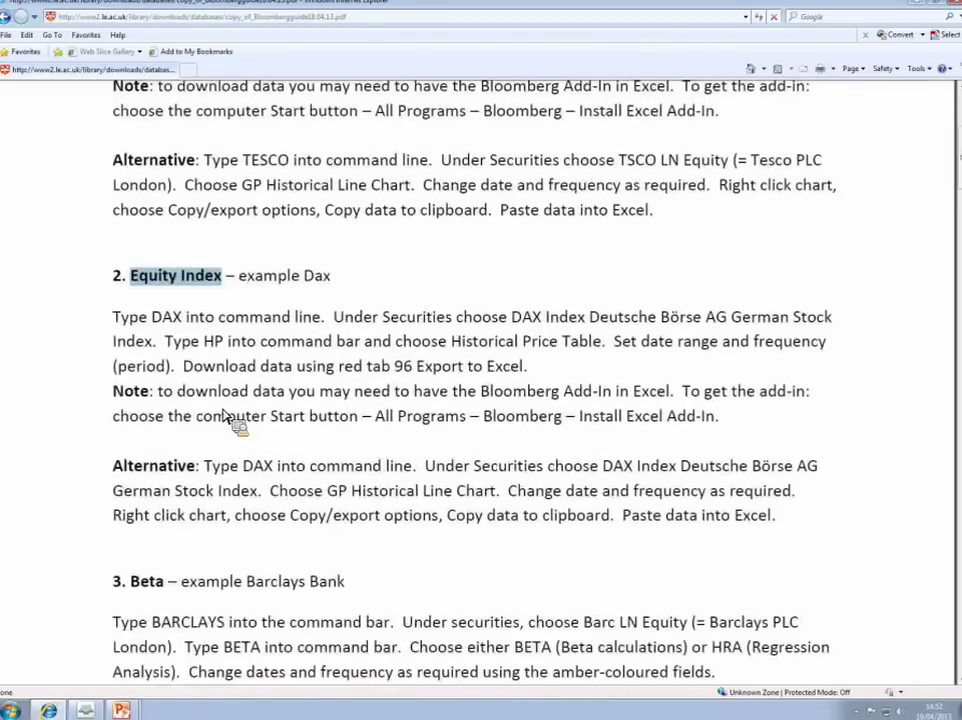
scroll(251, 440, "down", 4)
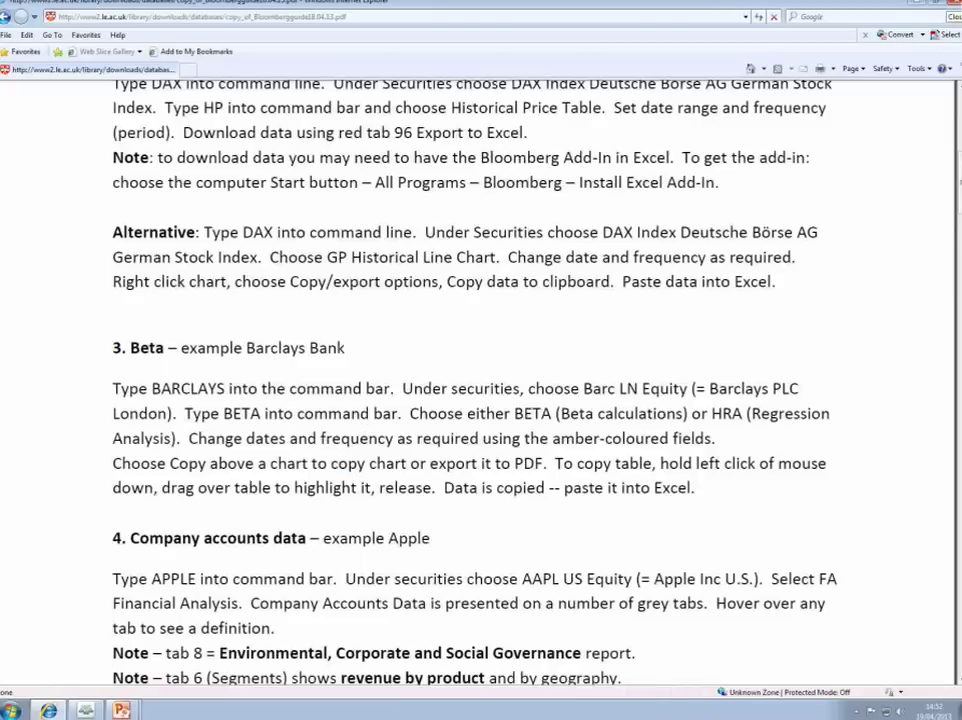
left_click(955, 10)
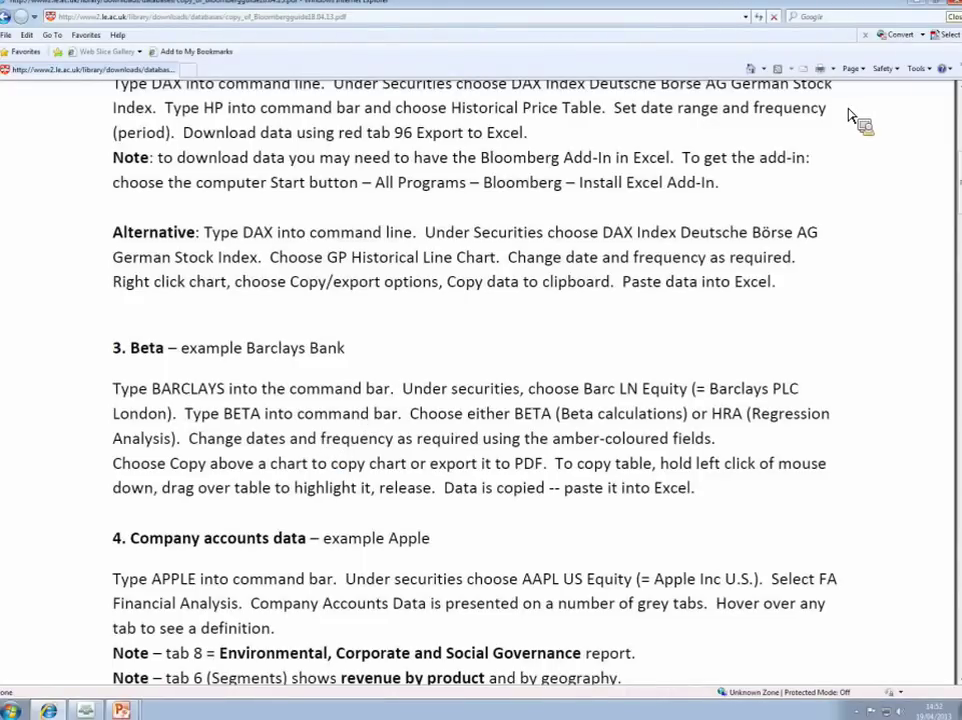